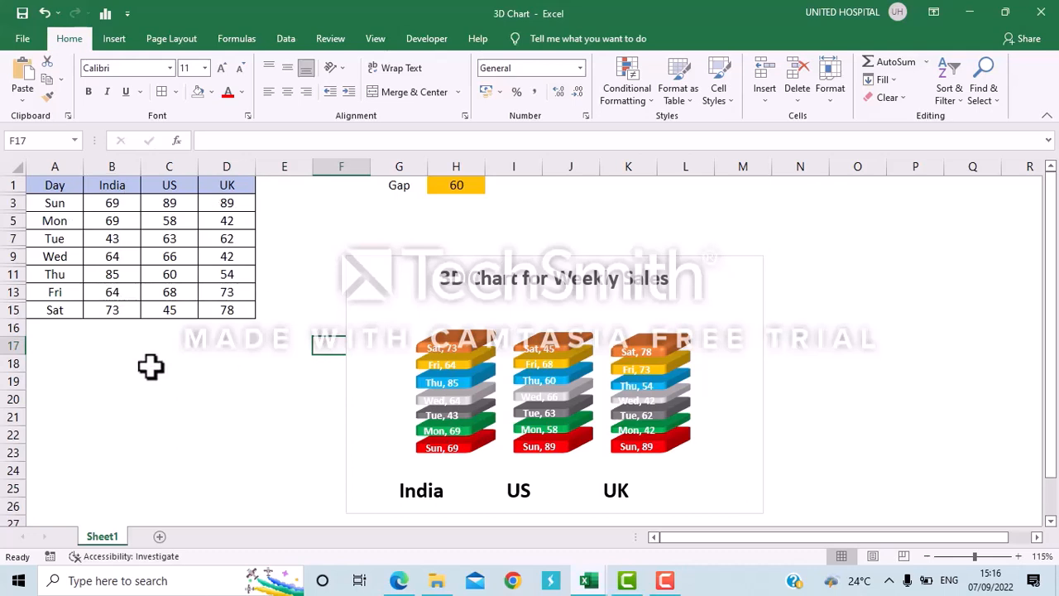
Examine the weekly sales table with its day rows and its India, US and UK columns.
{"action": "left_click", "coordinate": [221, 358]}
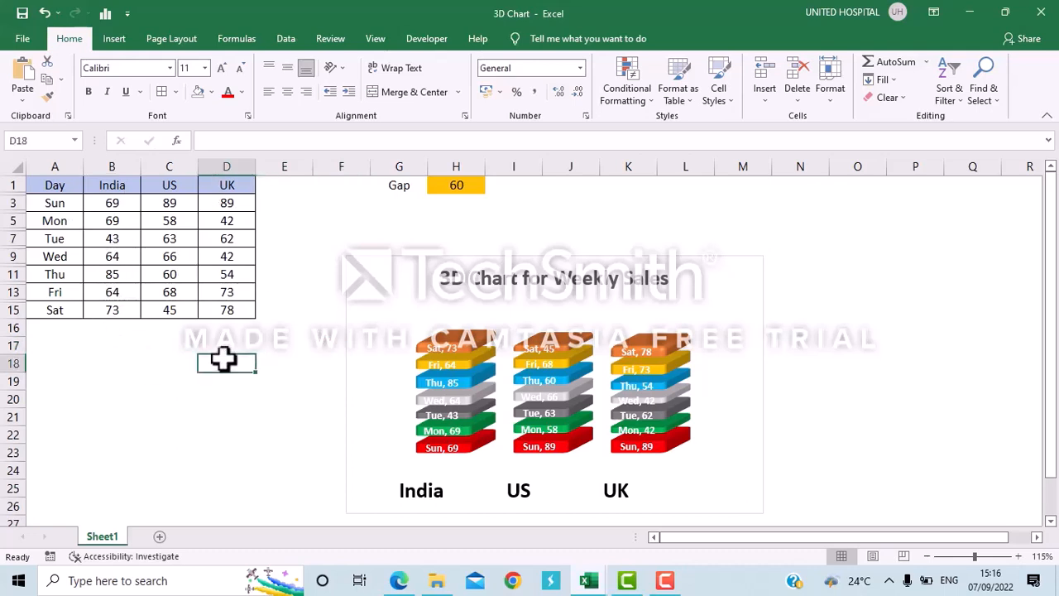
{"action": "left_click", "coordinate": [92, 345]}
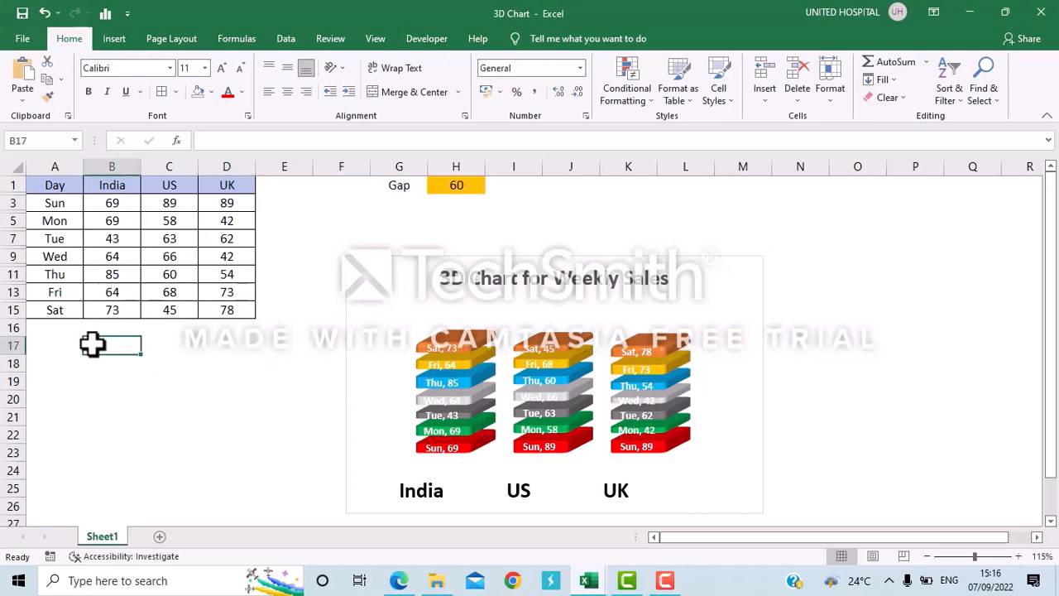
{"action": "left_click", "coordinate": [94, 328]}
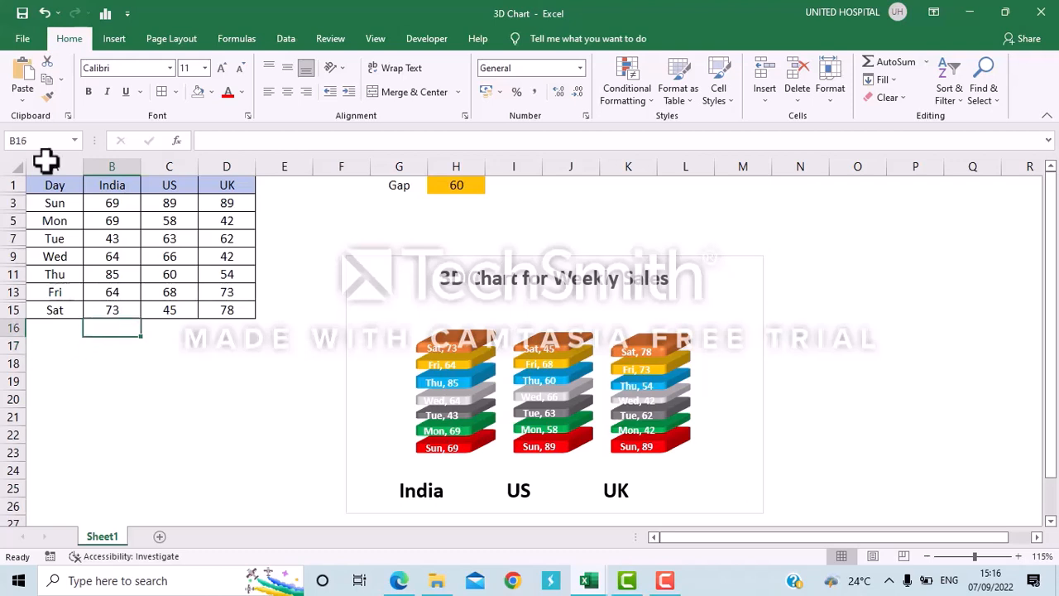
{"action": "left_click", "coordinate": [77, 180]}
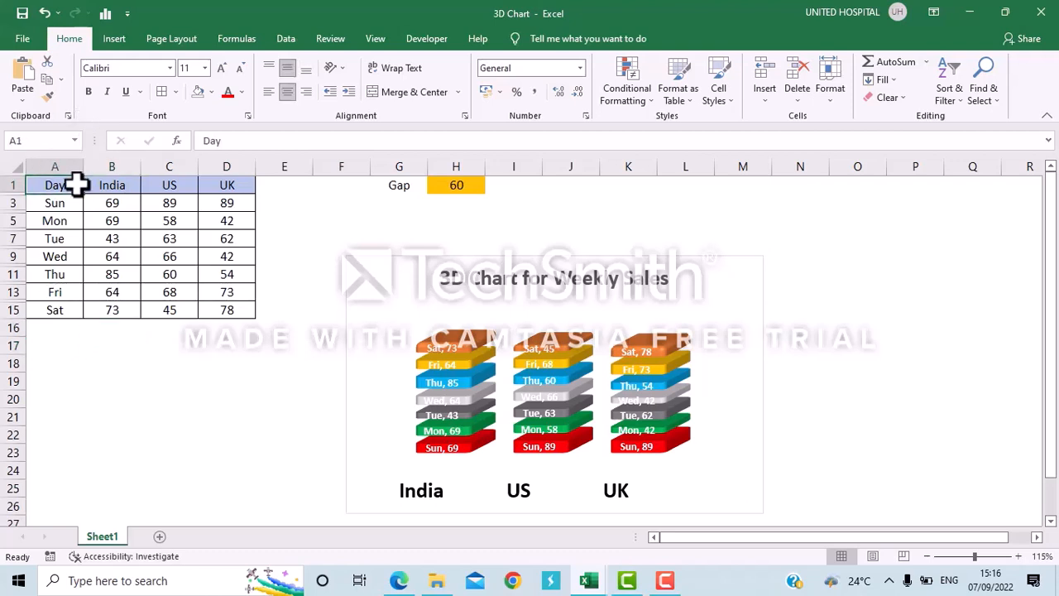
{"action": "key", "text": "Tab"}
{"action": "key", "text": "Tab"}
{"action": "key", "text": "Tab"}
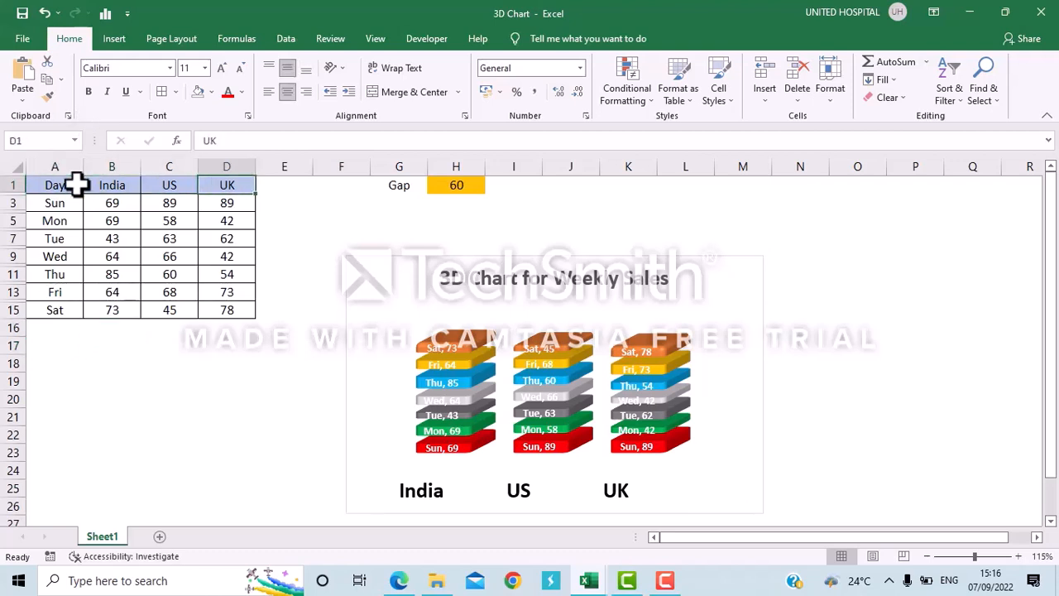
{"action": "key", "text": "Down"}
{"action": "key", "text": "Down"}
{"action": "key", "text": "Down"}
{"action": "key", "text": "Down"}
{"action": "key", "text": "Down"}
{"action": "key", "text": "Down"}
{"action": "key", "text": "Down"}
{"action": "key", "text": "Down"}
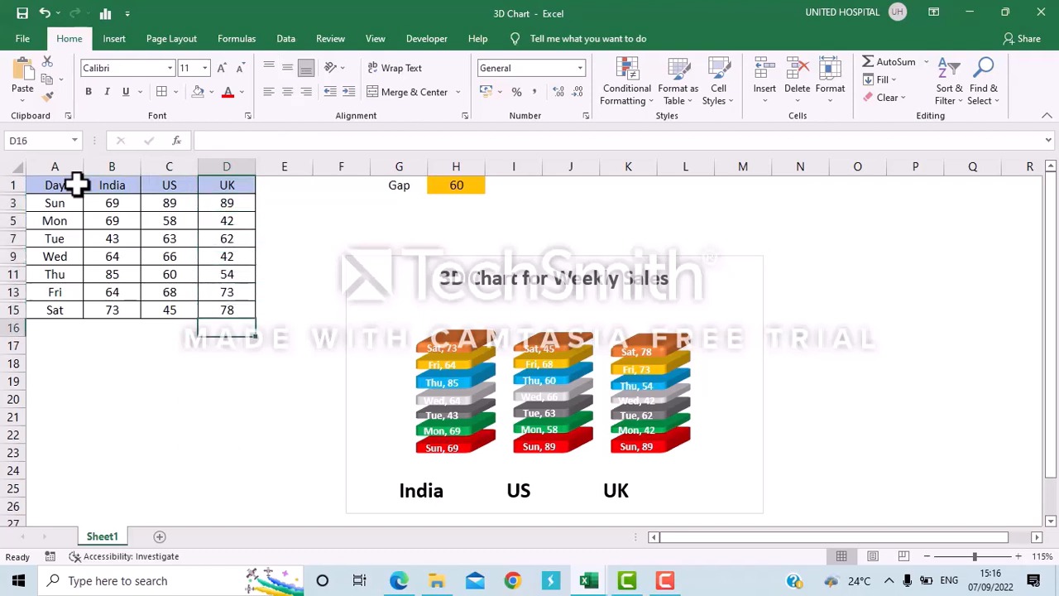
Examine the stacked day series and their data labels in the finished 3D chart for weekly sales.
{"action": "left_click", "coordinate": [405, 281]}
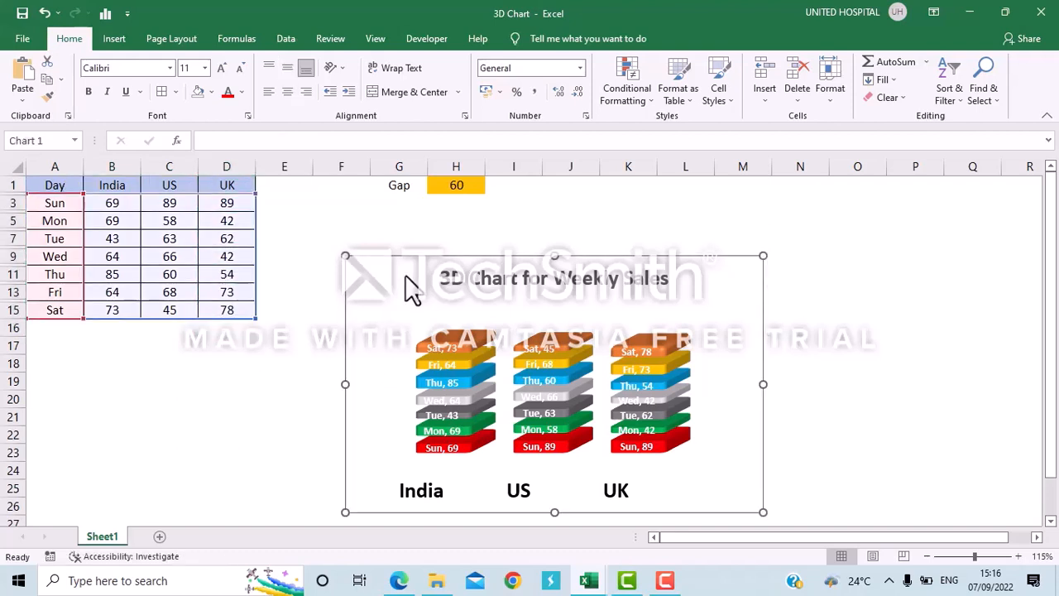
{"action": "left_click", "coordinate": [469, 339]}
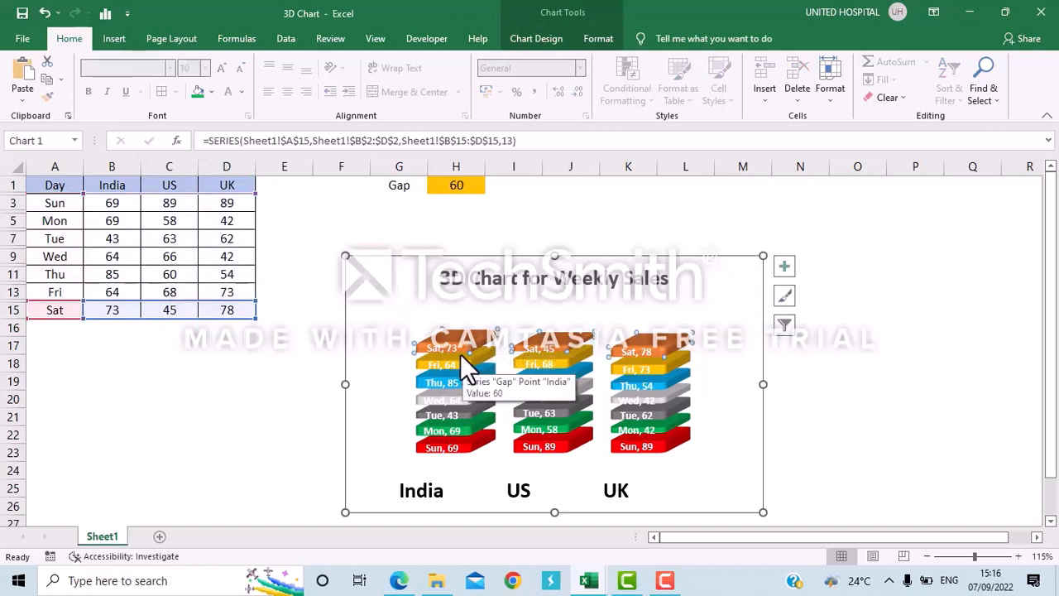
{"action": "left_click", "coordinate": [459, 371]}
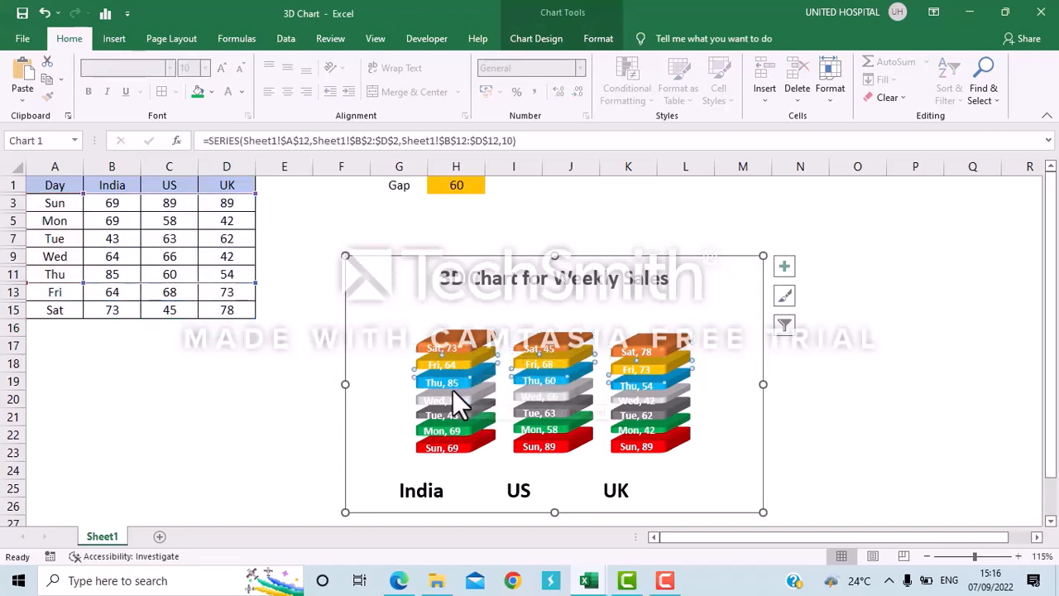
{"action": "left_click", "coordinate": [453, 388]}
{"action": "left_click", "coordinate": [453, 399]}
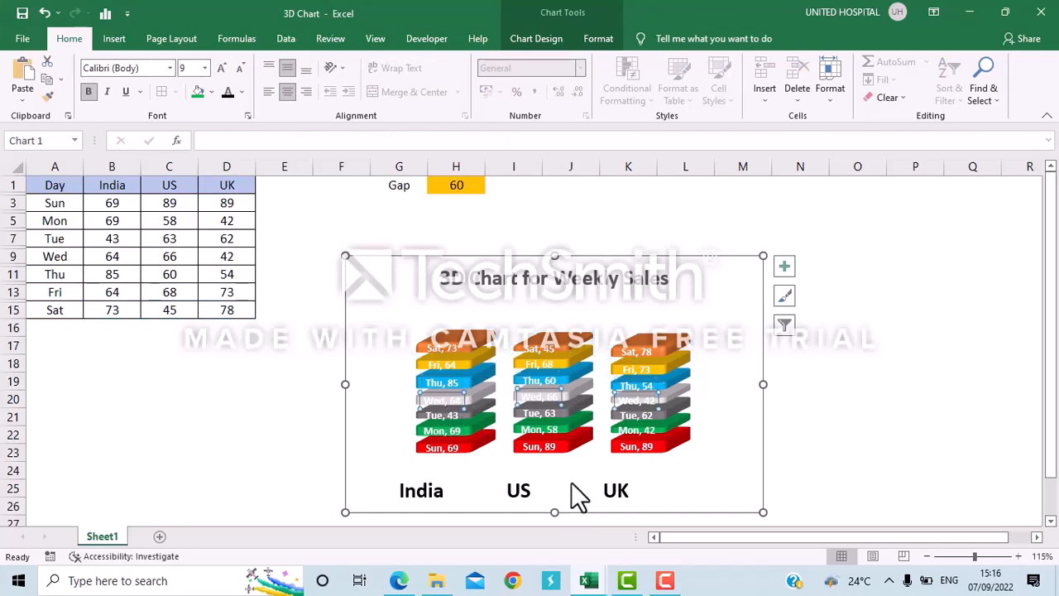
{"action": "left_click", "coordinate": [868, 419]}
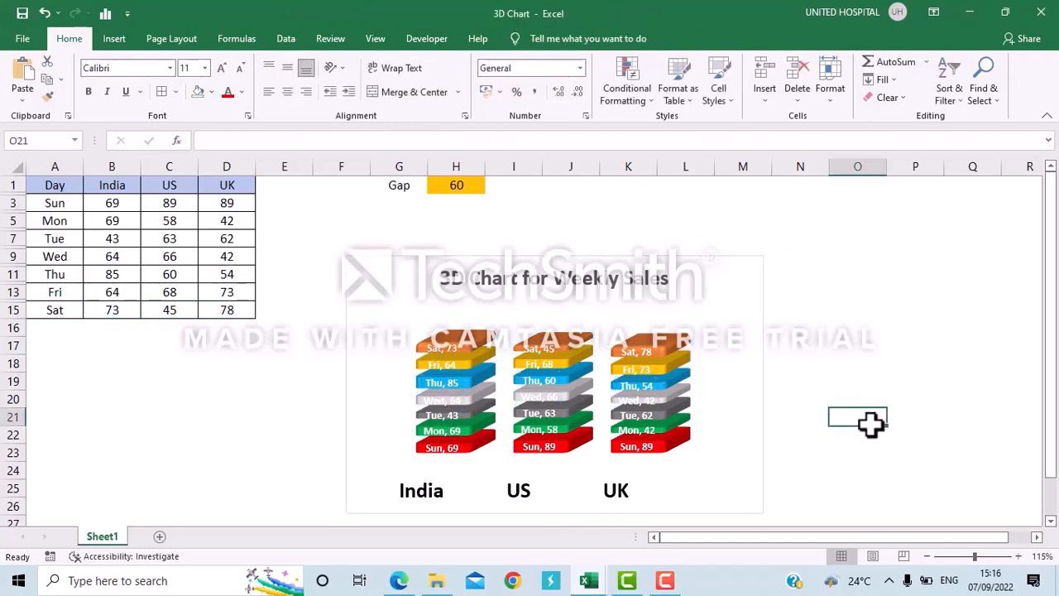
{"action": "double_click", "coordinate": [811, 343]}
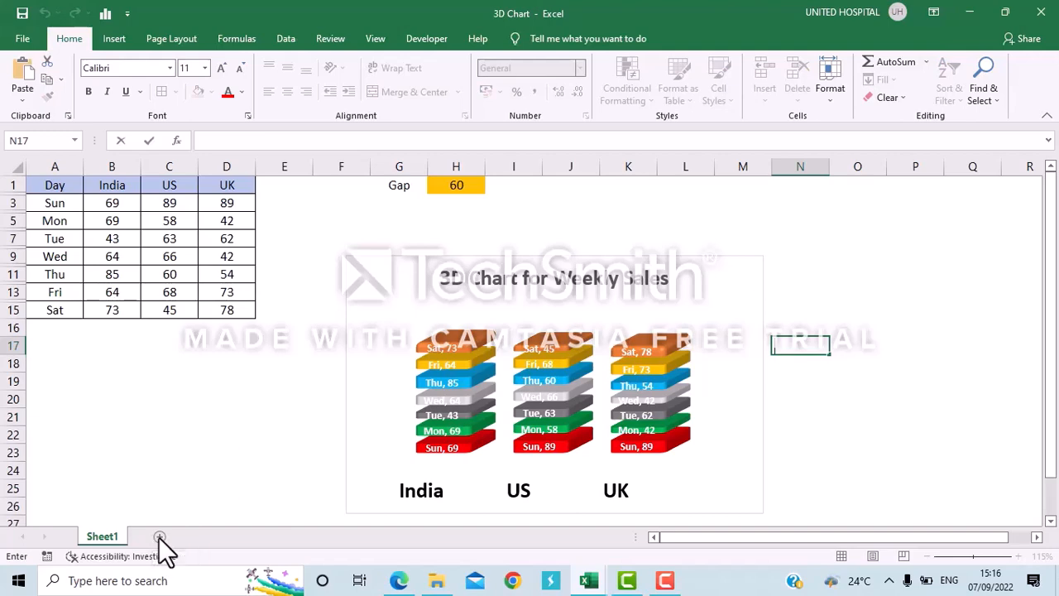
{"action": "left_click", "coordinate": [251, 422]}
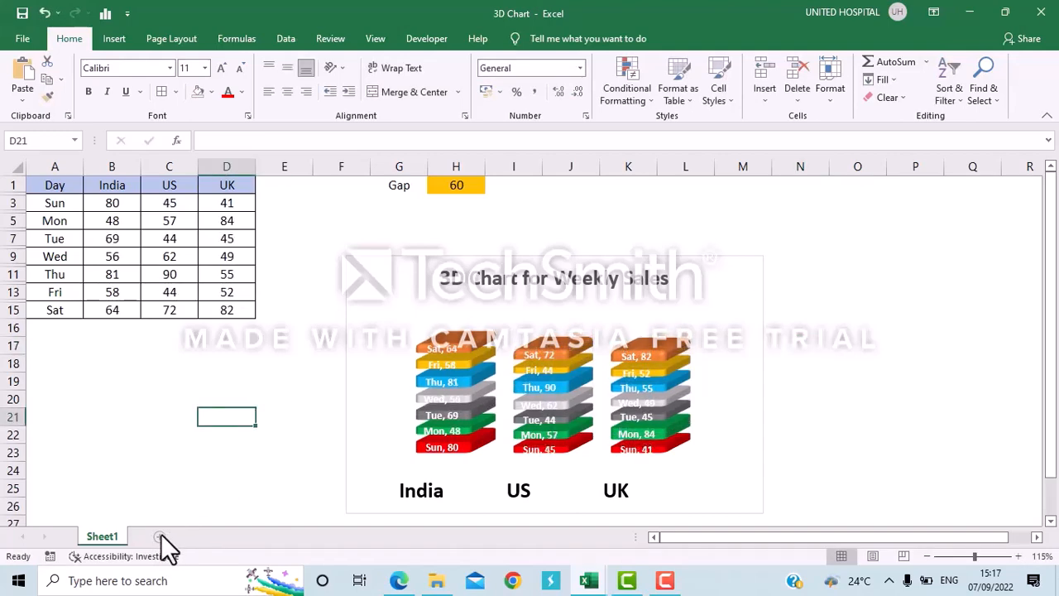
Add a new worksheet and enter the heading Day in cell A1.
{"action": "left_click", "coordinate": [161, 536]}
{"action": "left_click", "coordinate": [180, 324]}
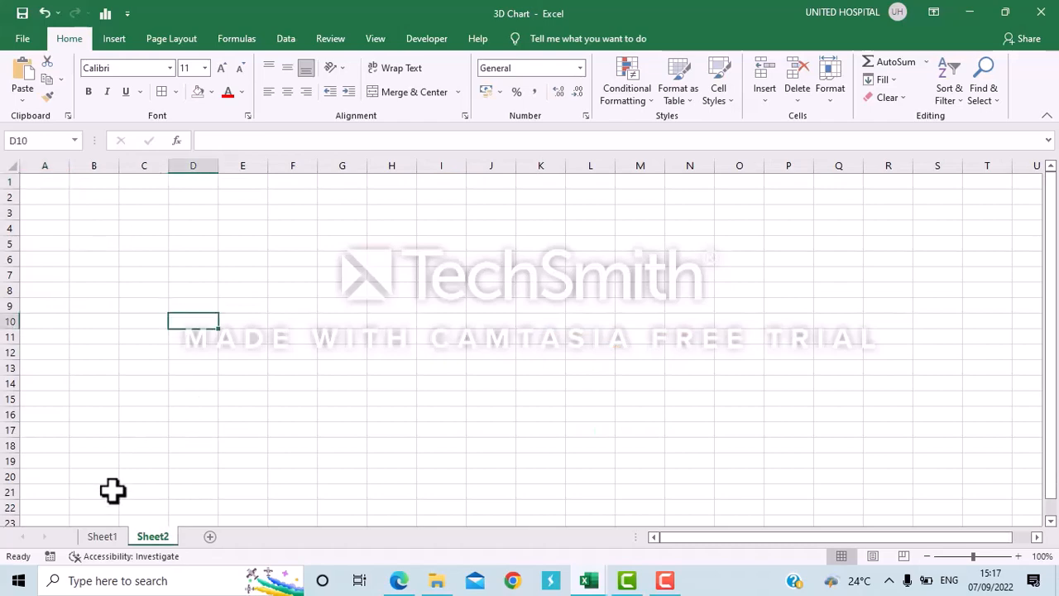
{"action": "left_click", "coordinate": [51, 184]}
{"action": "type", "text": "Day"}
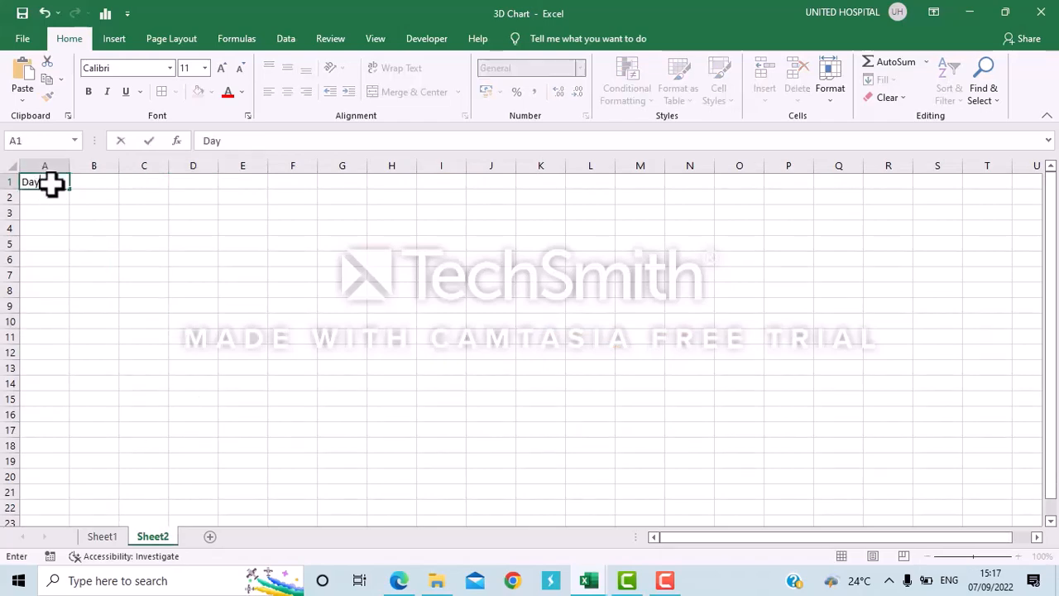
{"action": "key", "text": "Tab"}
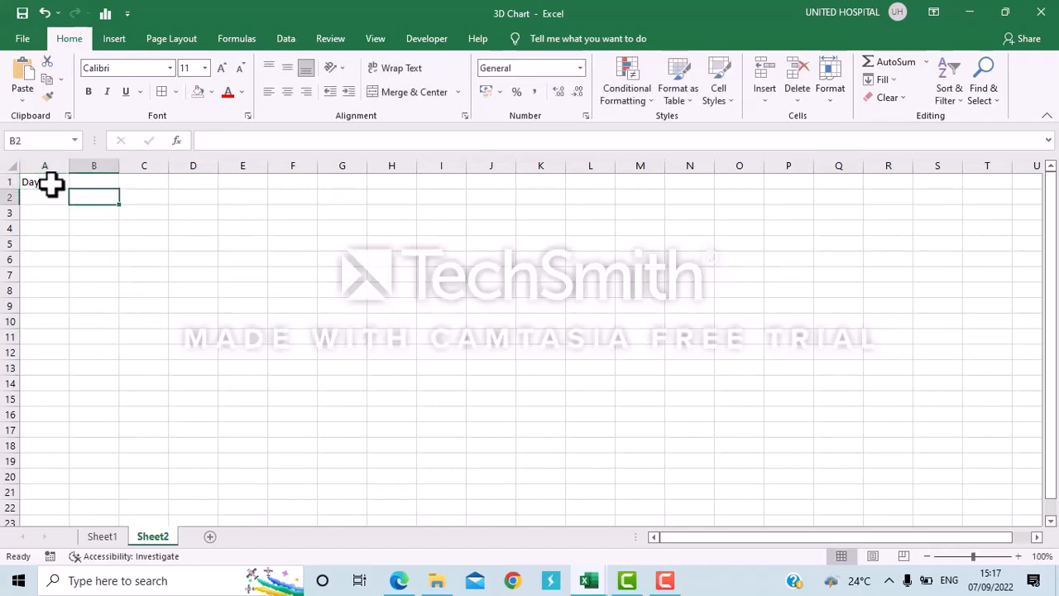
{"action": "key", "text": "Return"}
Enter Sun in cell A2 and fill the weekday series down to Sat in A8.
{"action": "type", "text": "Su"}
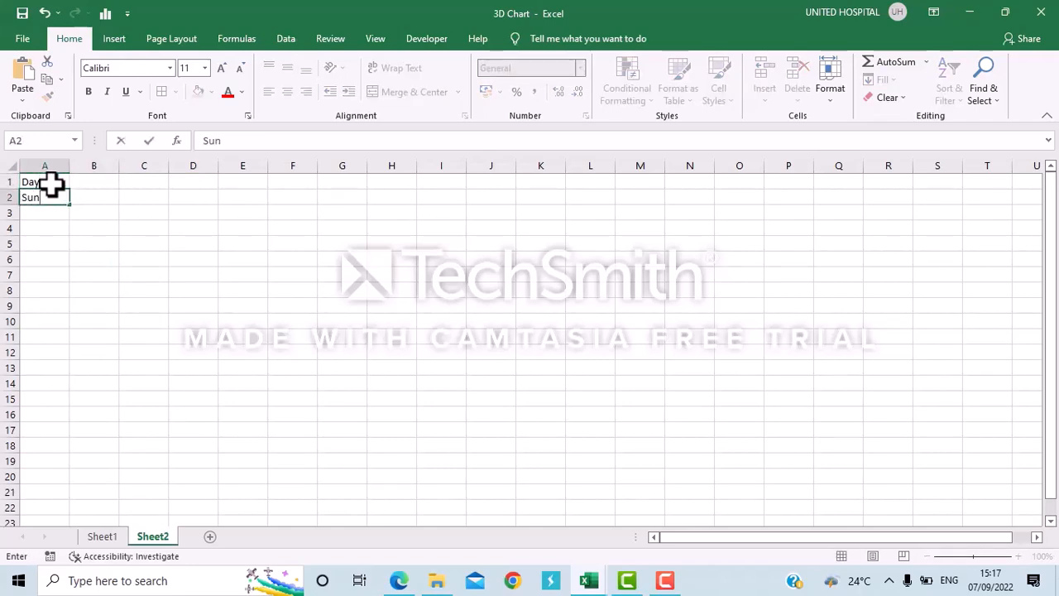
{"action": "type", "text": "n"}
{"action": "key", "text": "Return"}
{"action": "left_click", "coordinate": [52, 200]}
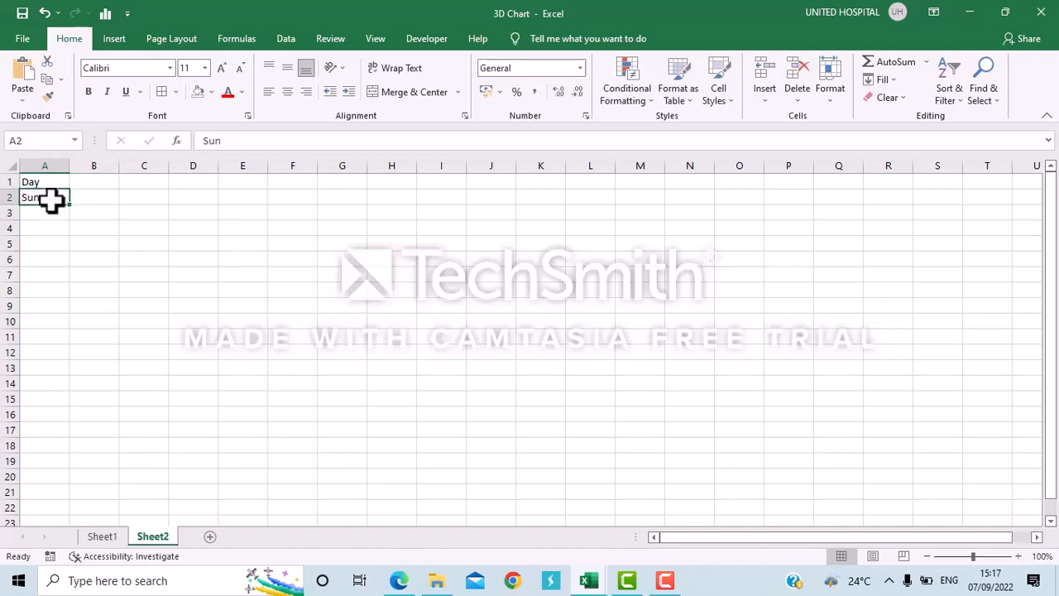
{"action": "left_click_drag", "start_coordinate": [73, 208], "coordinate": [84, 301]}
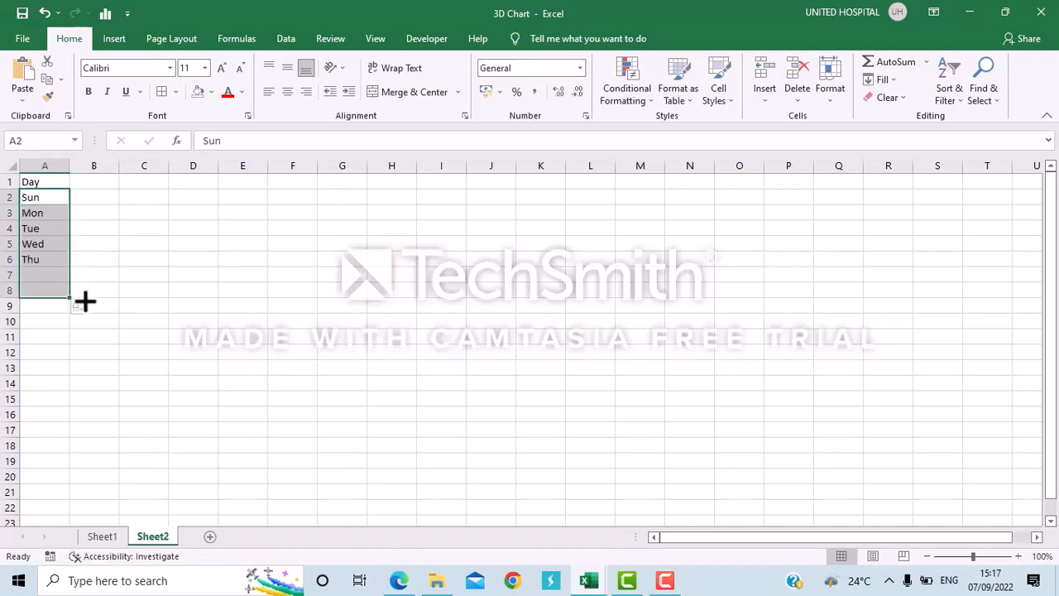
Enter the column headings India, US and UK in cells B1, C1 and D1.
{"action": "left_click", "coordinate": [90, 182]}
{"action": "type", "text": "I"}
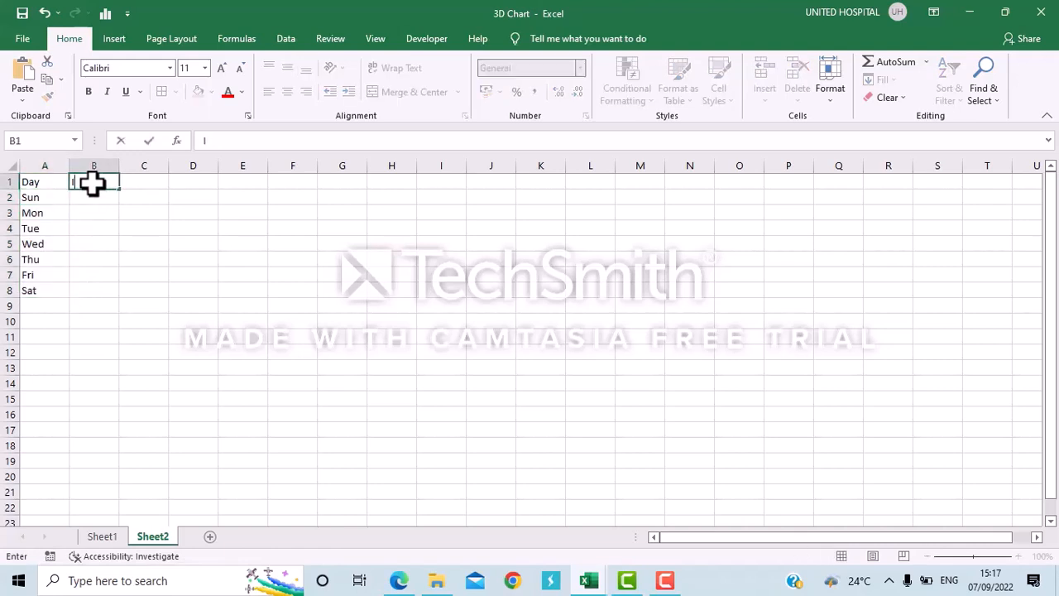
{"action": "type", "text": "ndia"}
{"action": "key", "text": "Tab"}
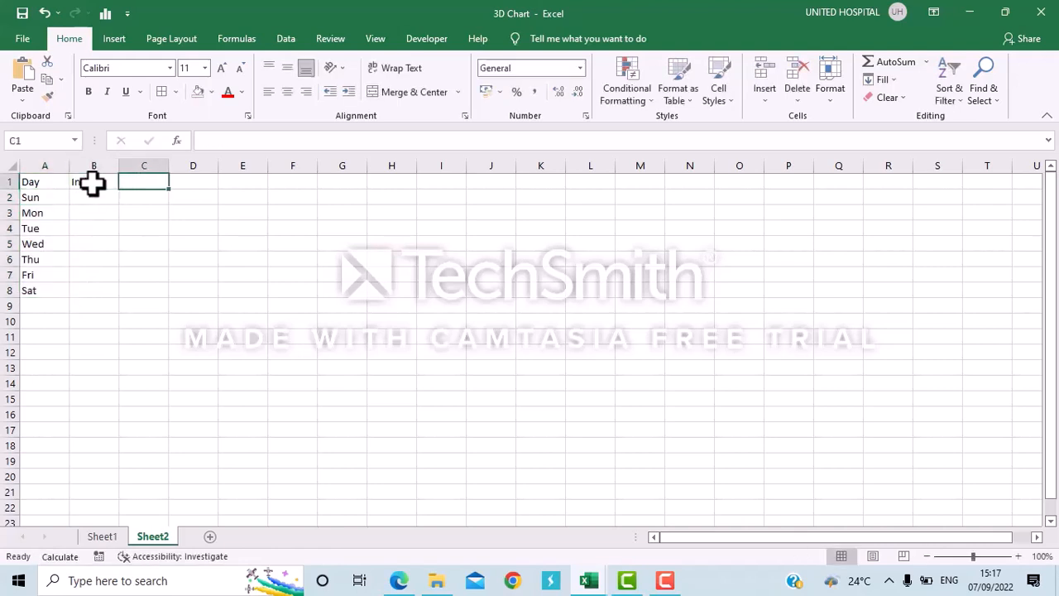
{"action": "type", "text": "Us"}
{"action": "key", "text": "Tab"}
{"action": "key", "text": "Left"}
{"action": "double_click", "coordinate": [137, 180]}
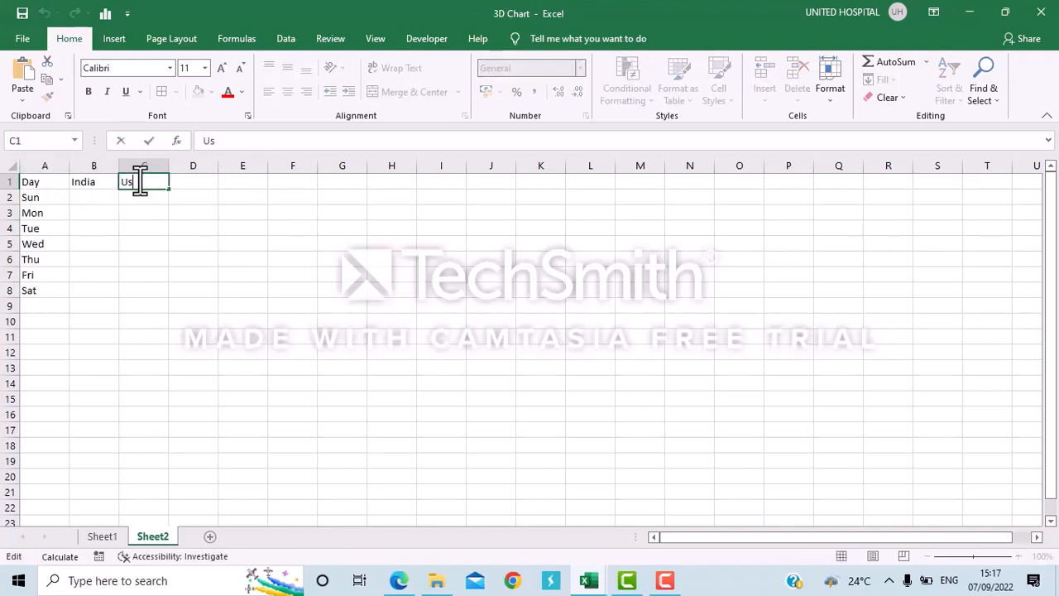
{"action": "key", "text": "Return"}
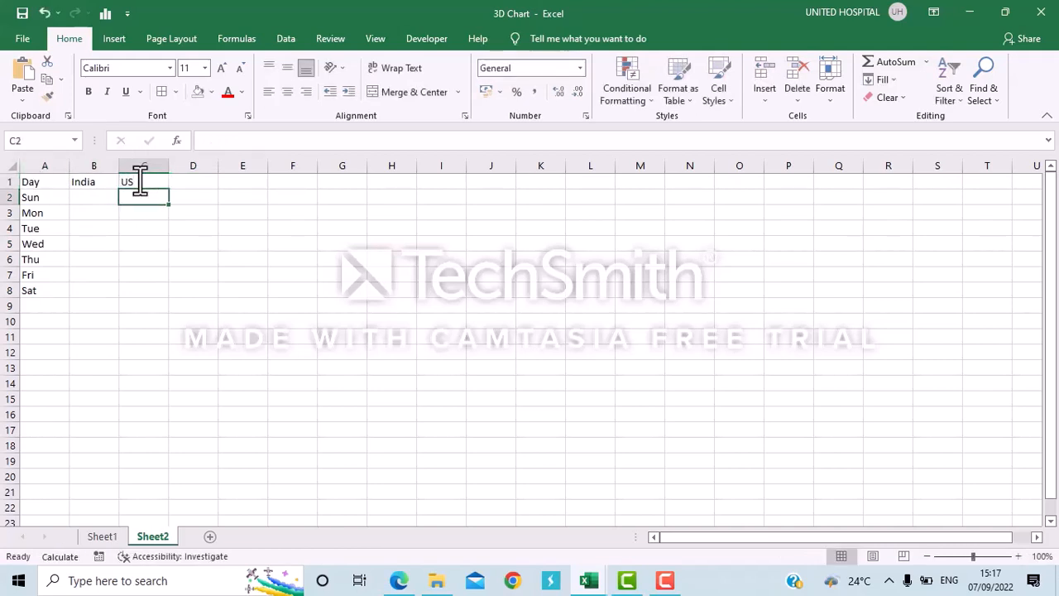
{"action": "key", "text": "Up"}
{"action": "key", "text": "Right"}
{"action": "type", "text": "U"}
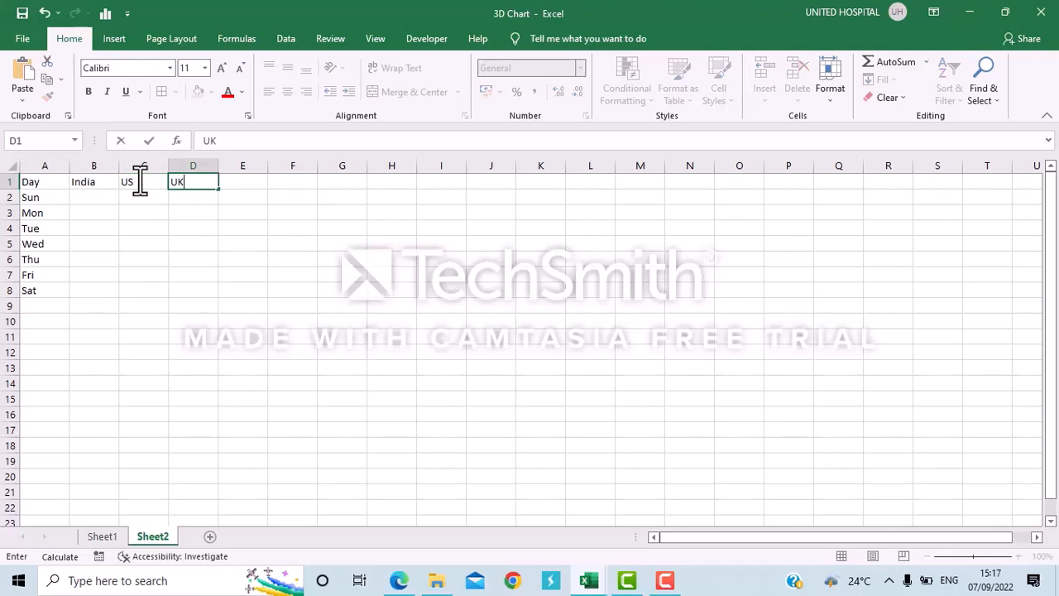
{"action": "type", "text": "K"}
{"action": "left_click", "coordinate": [86, 207]}
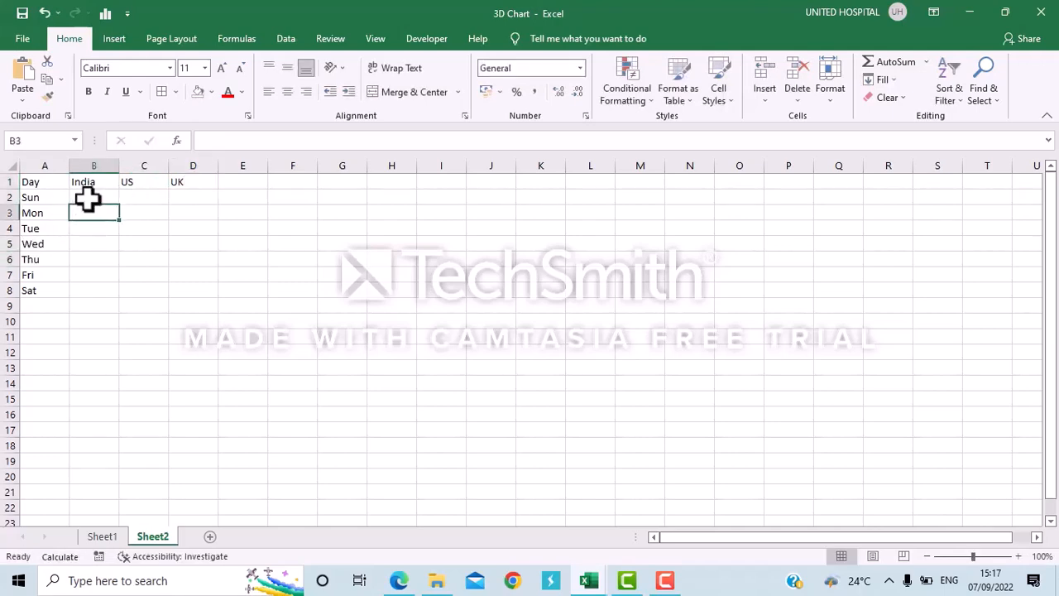
Enter the formula =RANDBETWEEN(50,90) in cell B2.
{"action": "left_click", "coordinate": [88, 198]}
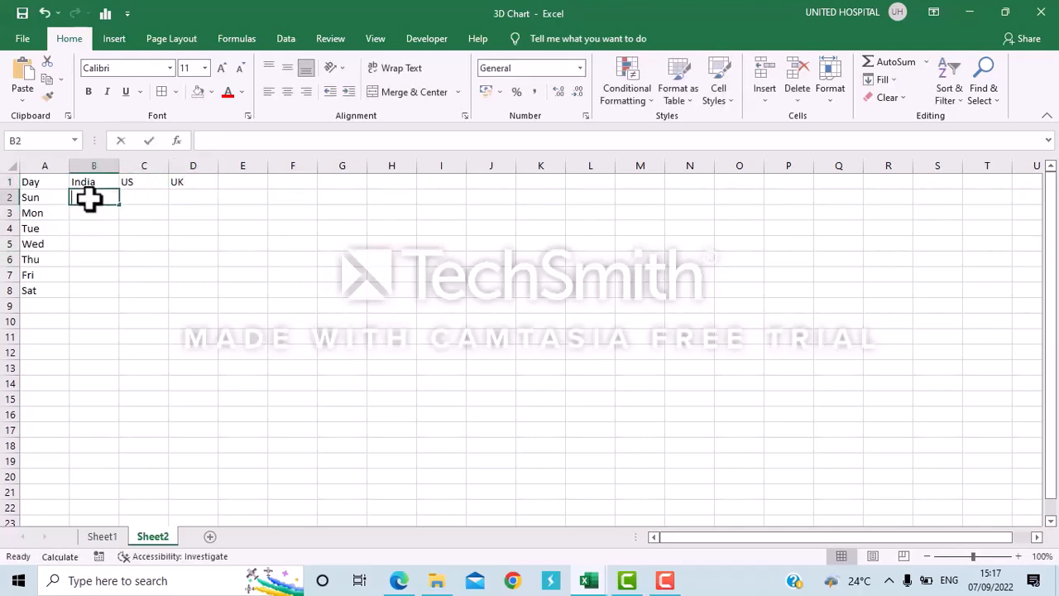
{"action": "type", "text": "=ra"}
{"action": "key", "text": "Down"}
{"action": "key", "text": "Down"}
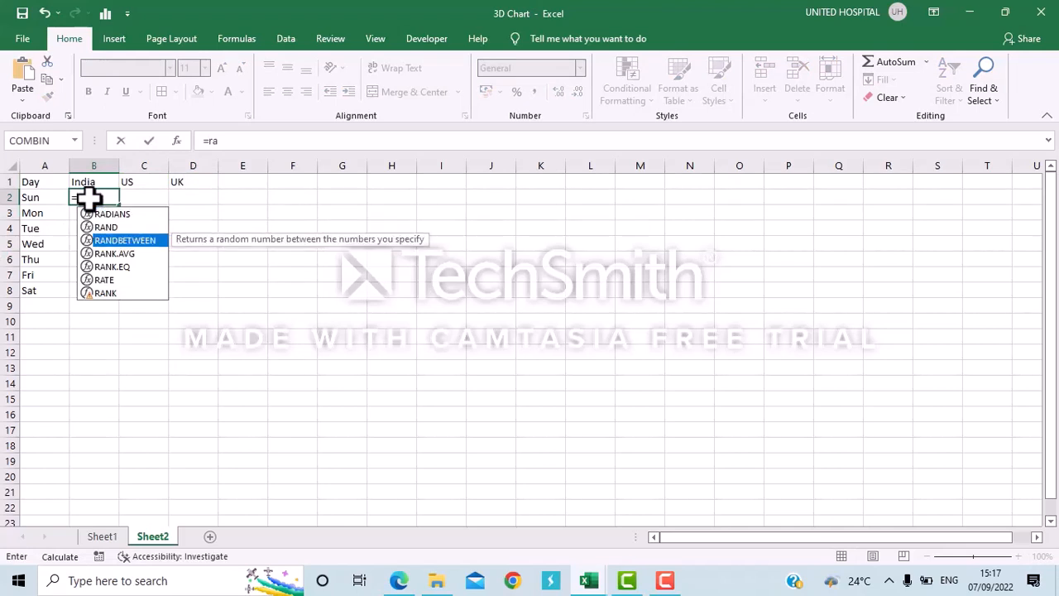
{"action": "key", "text": "Tab"}
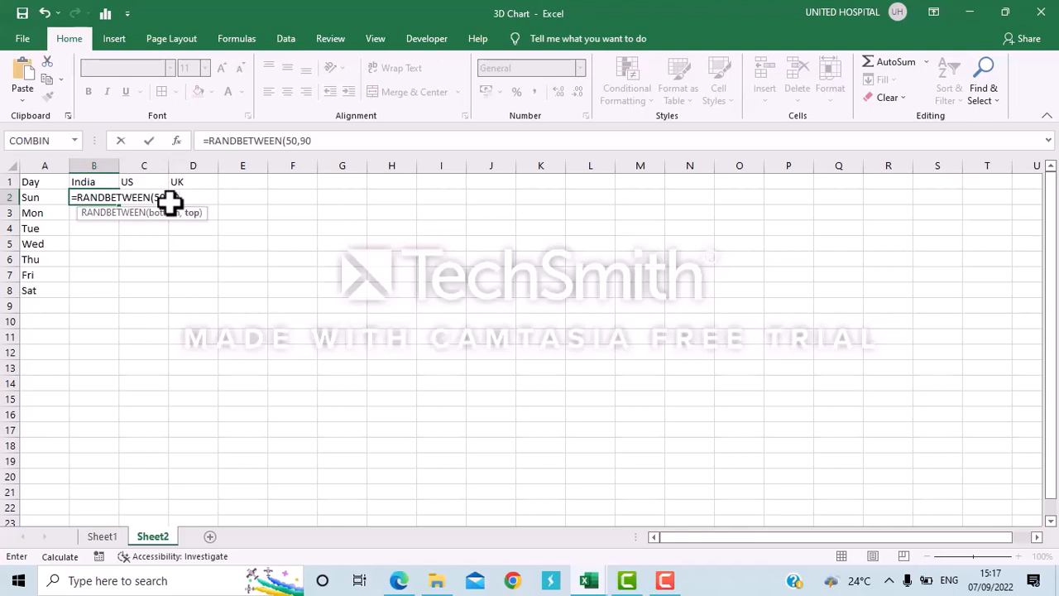
{"action": "type", "text": "50,90)"}
{"action": "key", "text": "Return"}
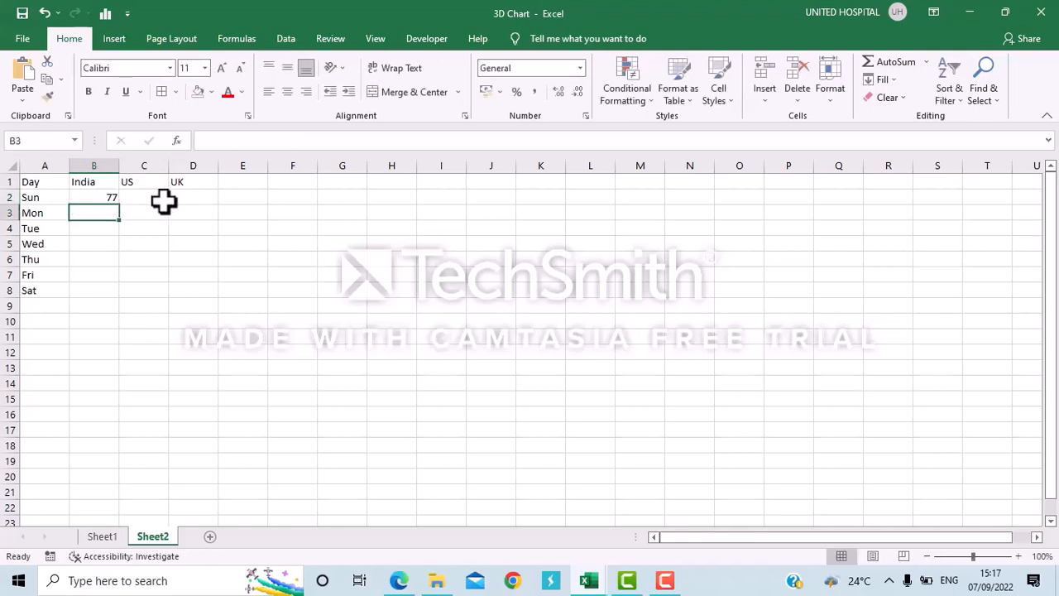
Fill the random-number formula from B2 down and across the range B2:D8.
{"action": "left_click", "coordinate": [93, 197]}
{"action": "key", "text": "shift+Right"}
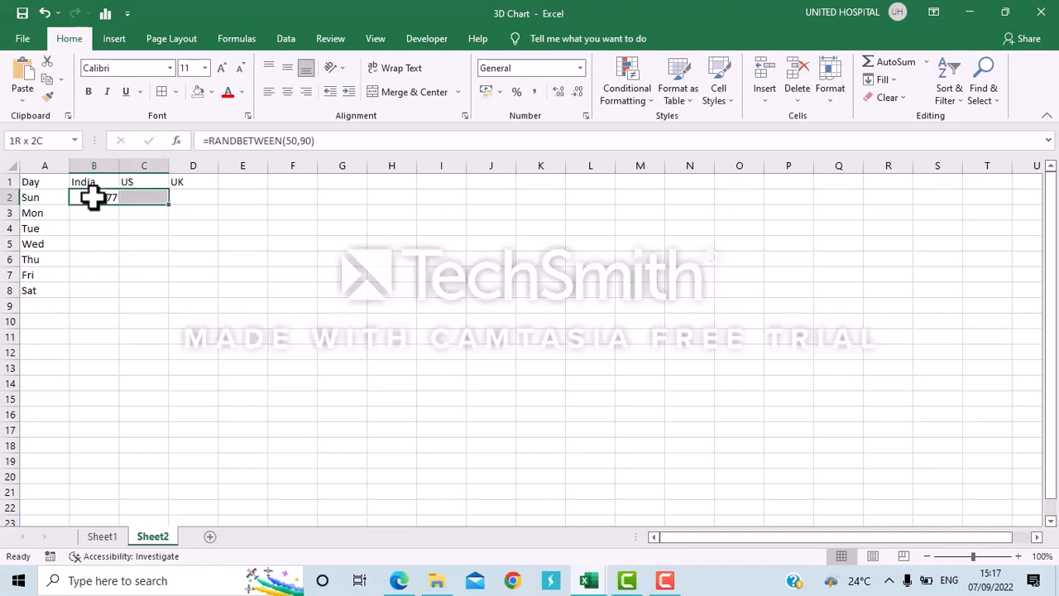
{"action": "key", "text": "shift+Right"}
{"action": "key", "text": "shift+Down"}
{"action": "key", "text": "shift+Down"}
{"action": "key", "text": "shift+Down"}
{"action": "key", "text": "shift+Down"}
{"action": "key", "text": "shift+Down"}
{"action": "key", "text": "shift+Down"}
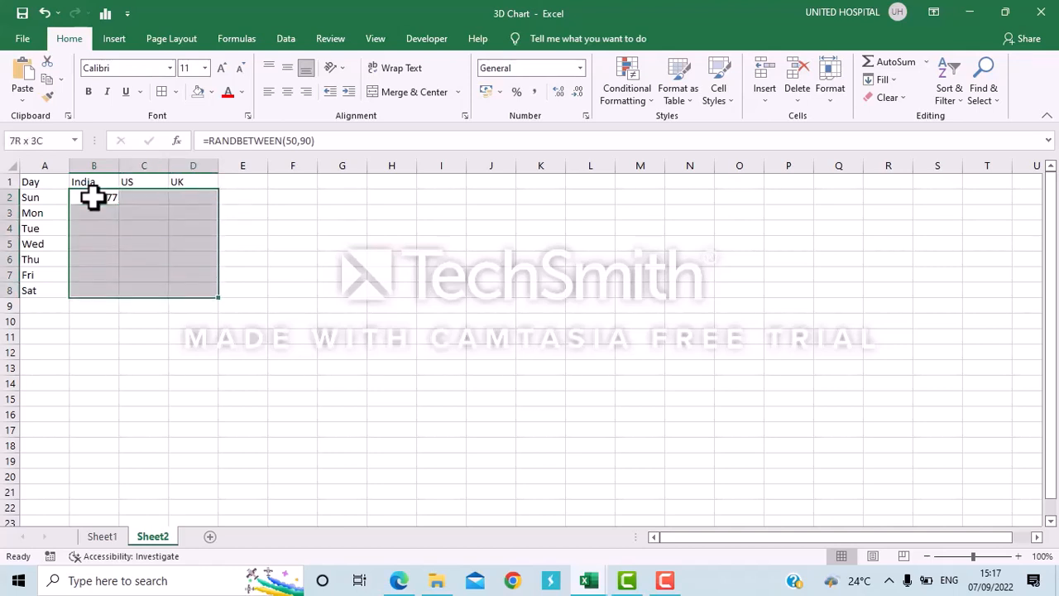
{"action": "key", "text": "ctrl+d"}
{"action": "key", "text": "ctrl+r"}
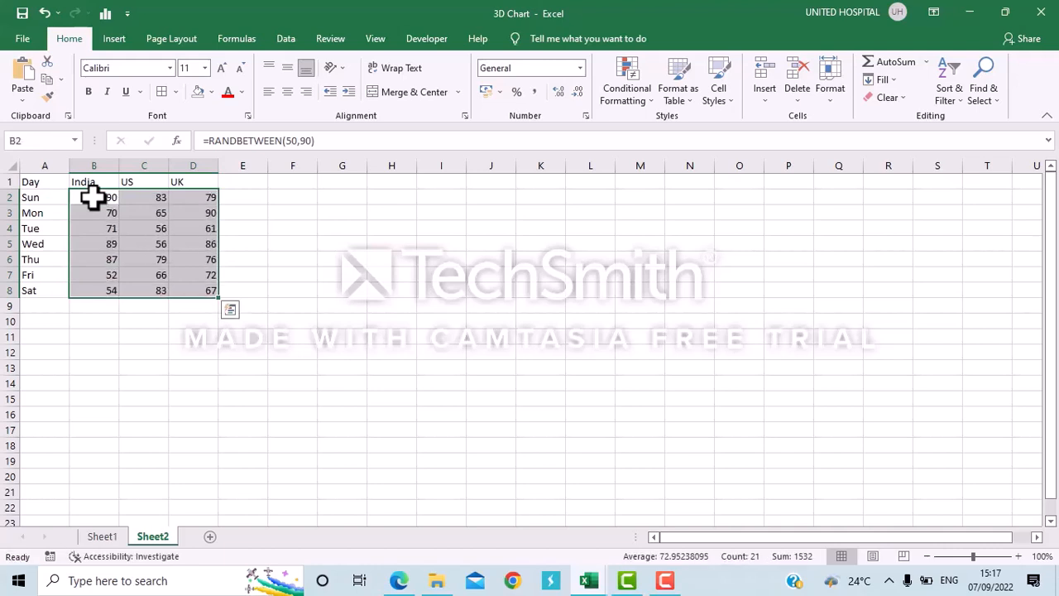
Center the contents of the whole table A1:D8 horizontally and vertically.
{"action": "left_click", "coordinate": [58, 190]}
{"action": "key", "text": "ctrl+a"}
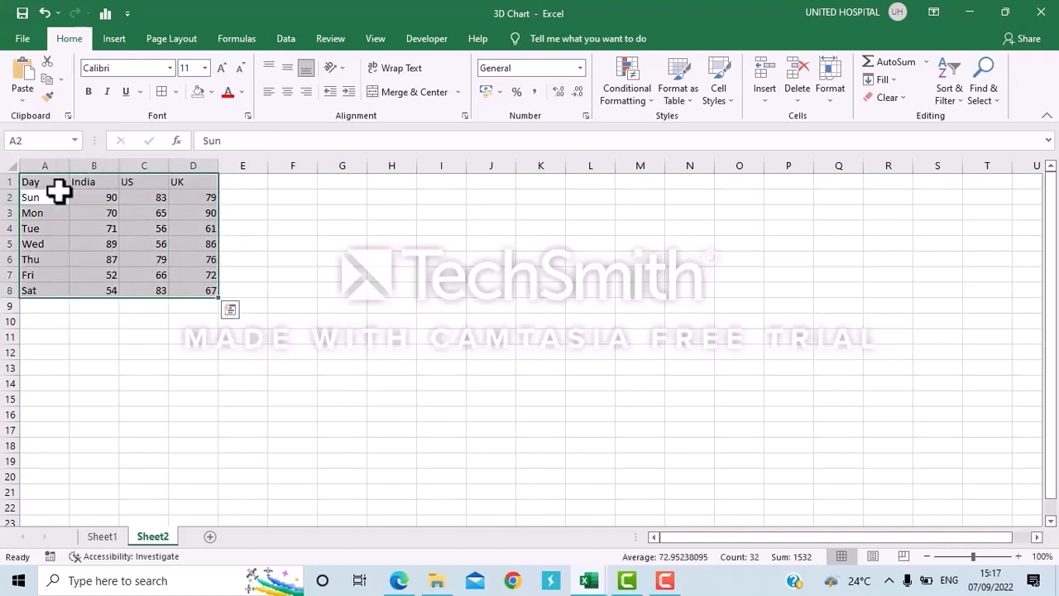
{"action": "left_click", "coordinate": [286, 93]}
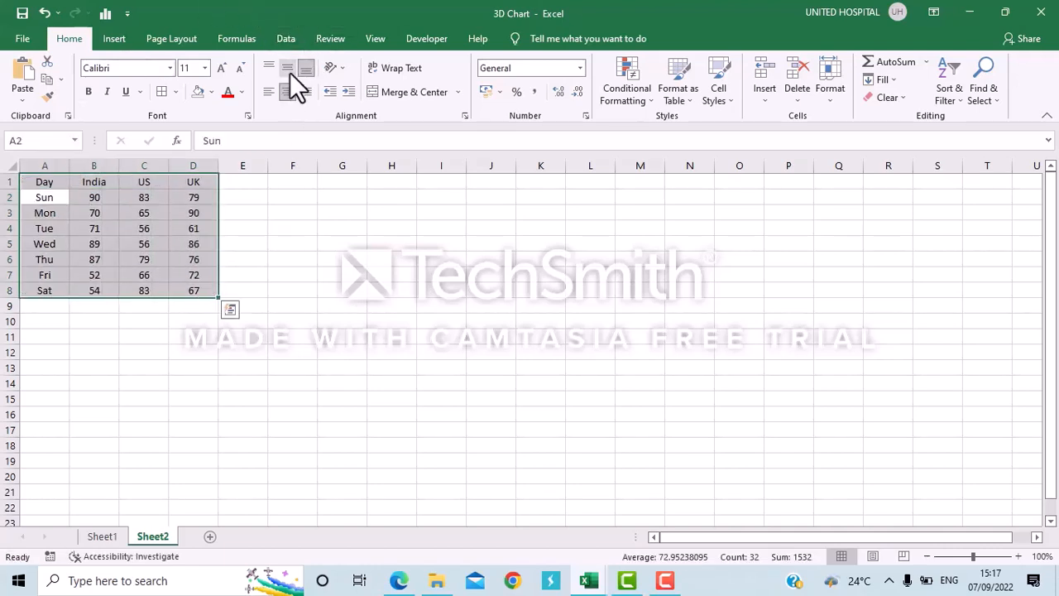
Apply all borders to the table range A1:D8.
{"action": "left_click", "coordinate": [176, 92]}
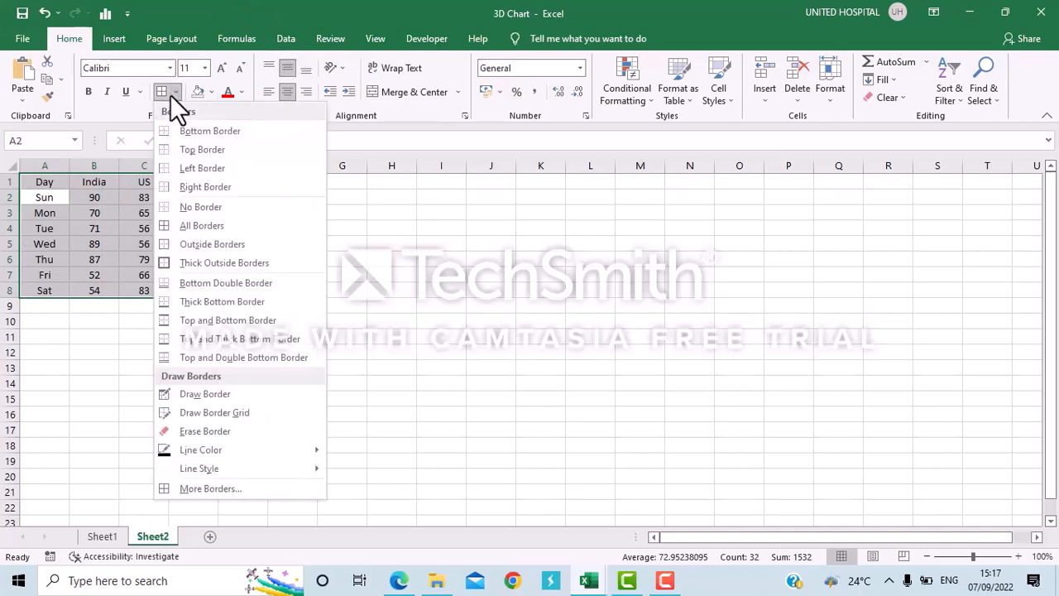
{"action": "left_click", "coordinate": [196, 226]}
{"action": "left_click", "coordinate": [328, 288]}
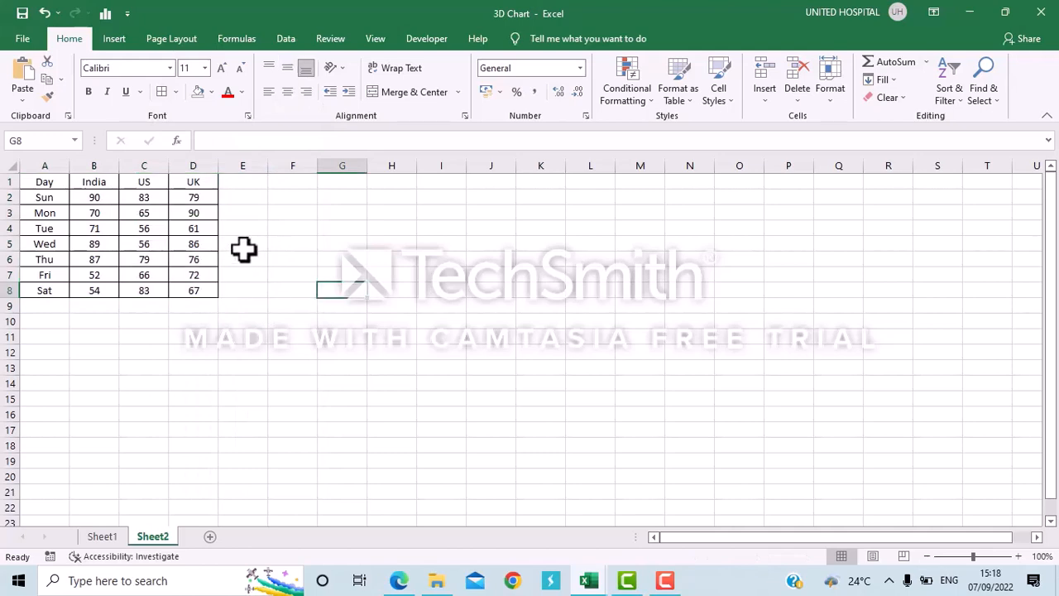
{"action": "left_click", "coordinate": [382, 247]}
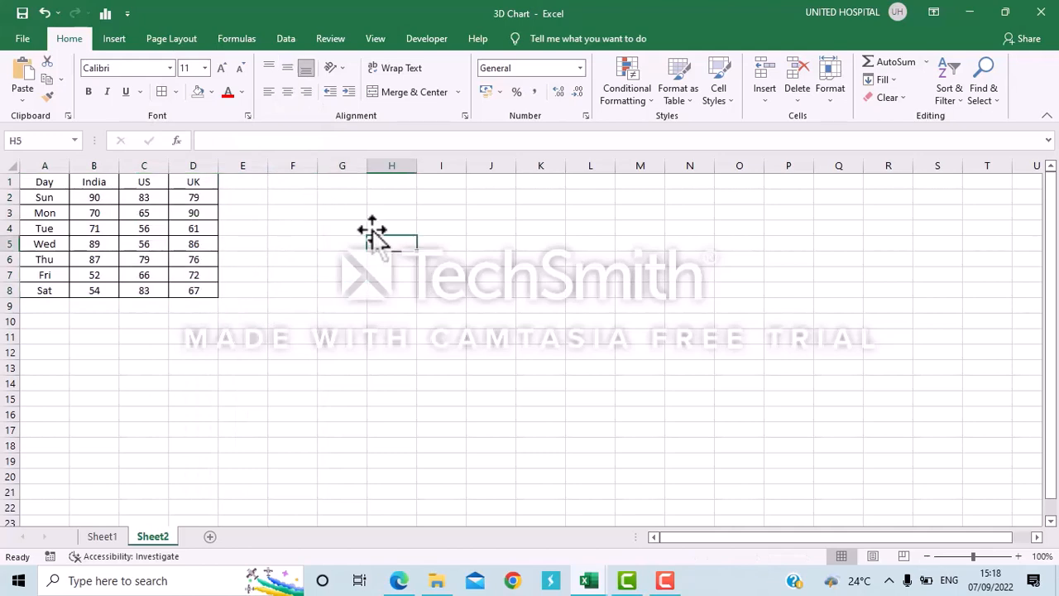
Hide the gridlines on the worksheet.
{"action": "left_click", "coordinate": [374, 38]}
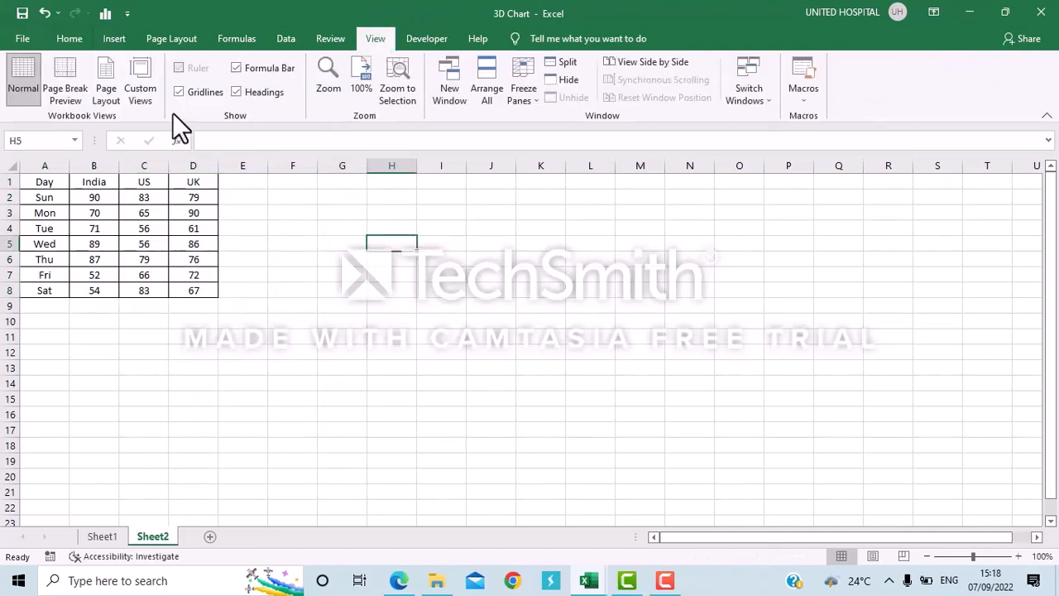
{"action": "left_click", "coordinate": [180, 92]}
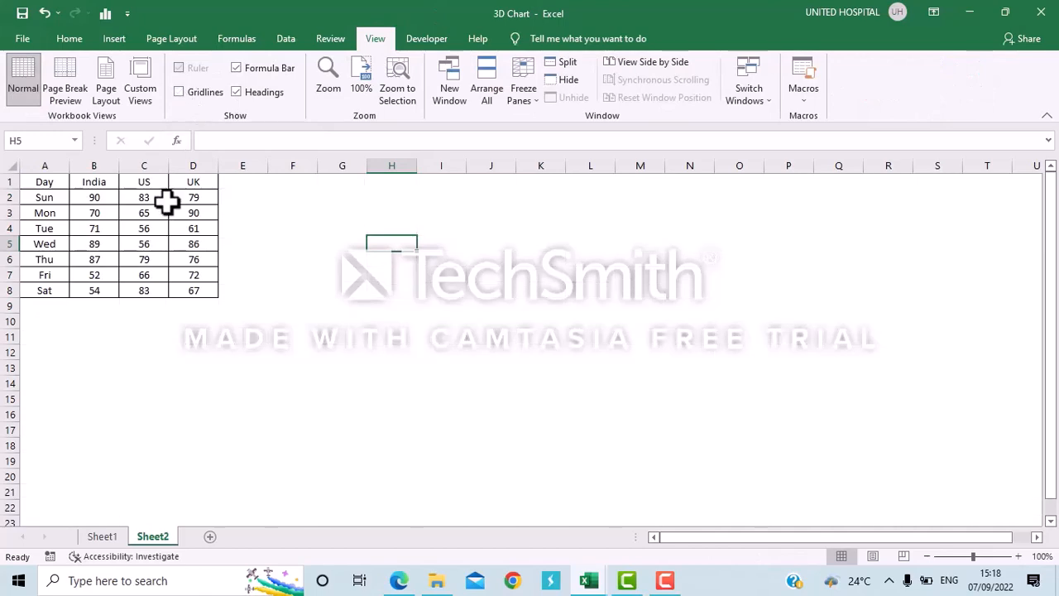
{"action": "left_click", "coordinate": [246, 386]}
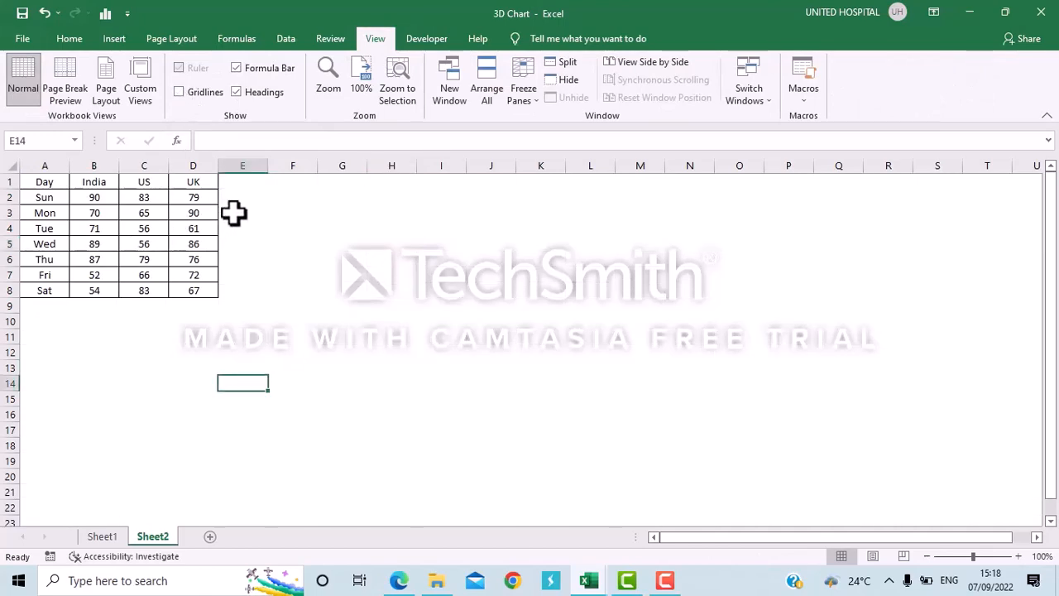
Insert a blank row between Sun and Mon and label it Gap in cell A3.
{"action": "left_click", "coordinate": [7, 197]}
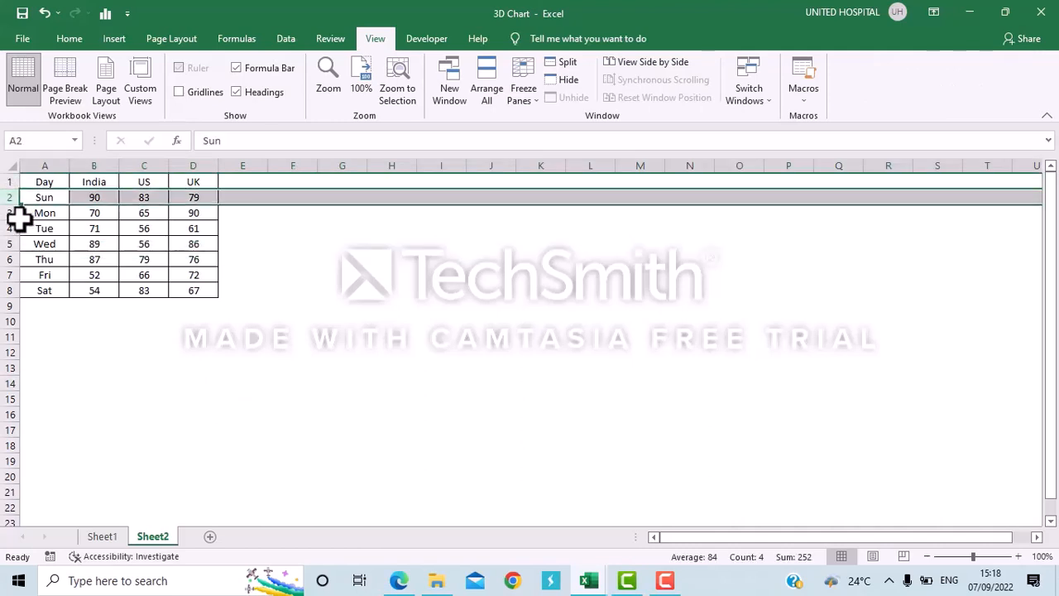
{"action": "left_click", "coordinate": [7, 212]}
{"action": "key", "text": "ctrl+shift+plus"}
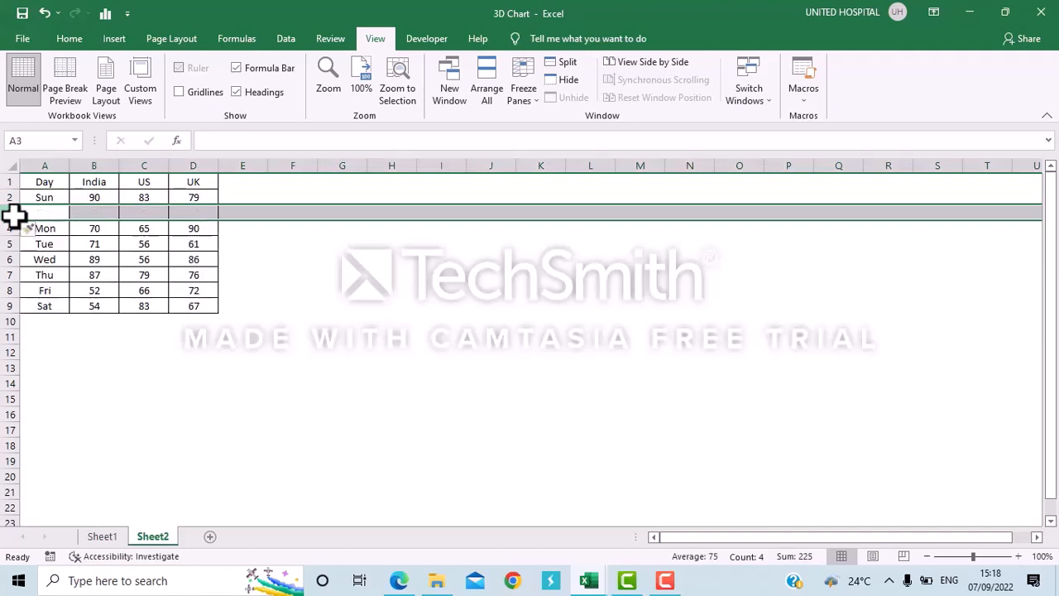
{"action": "left_click", "coordinate": [41, 213]}
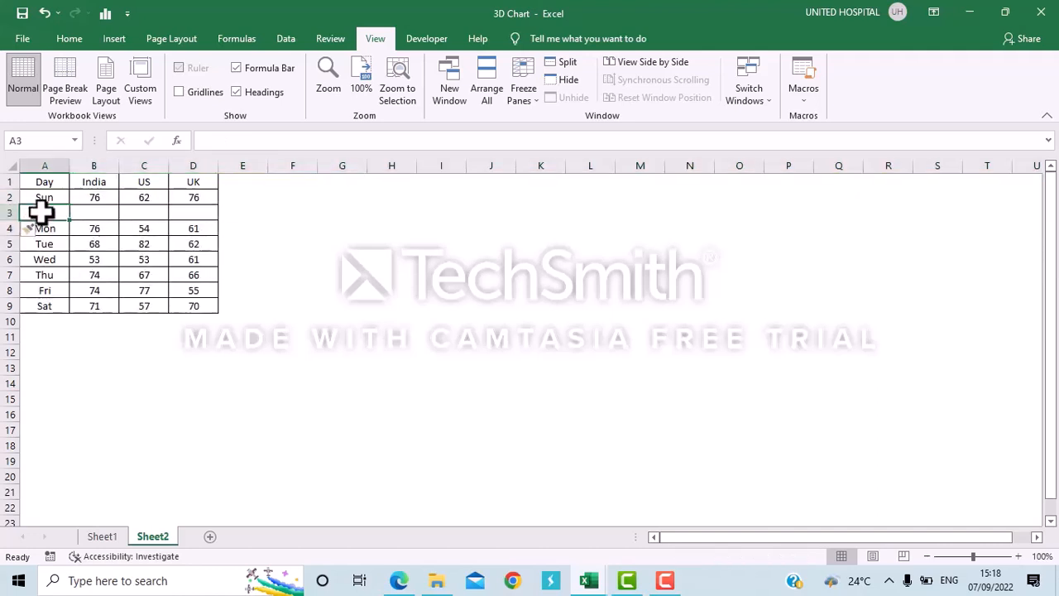
{"action": "type", "text": "G"}
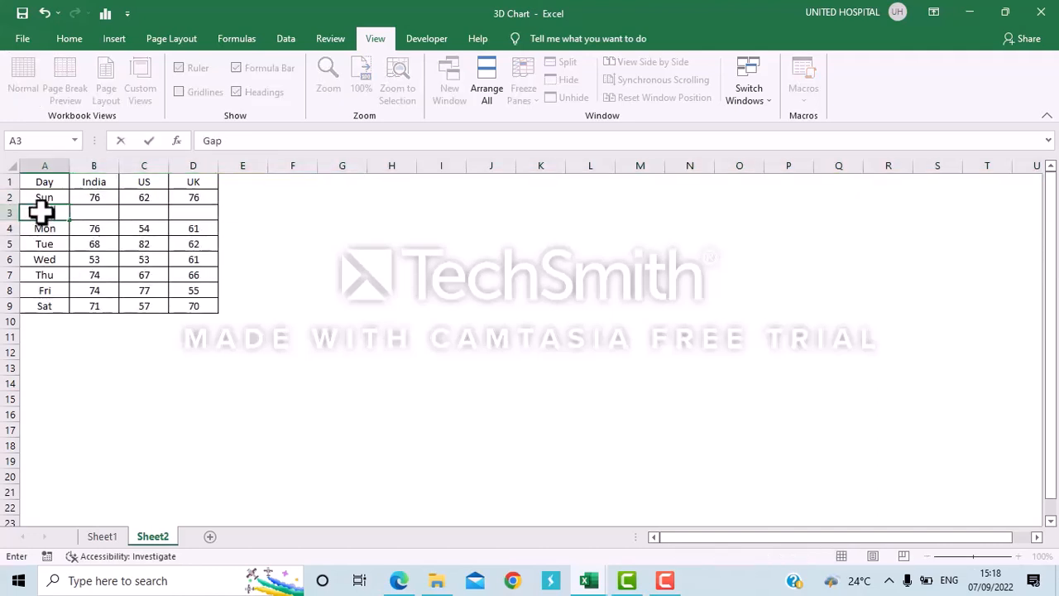
{"action": "type", "text": "ap"}
{"action": "key", "text": "Tab"}
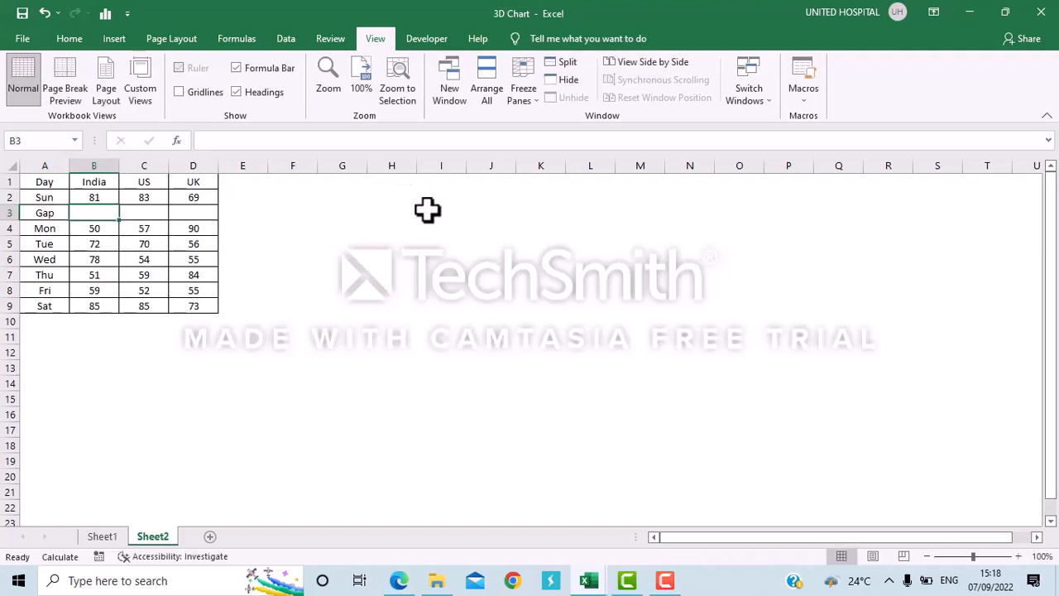
Enter the label Gap in cell G1 and its value 30 in cell H1.
{"action": "left_click", "coordinate": [300, 185]}
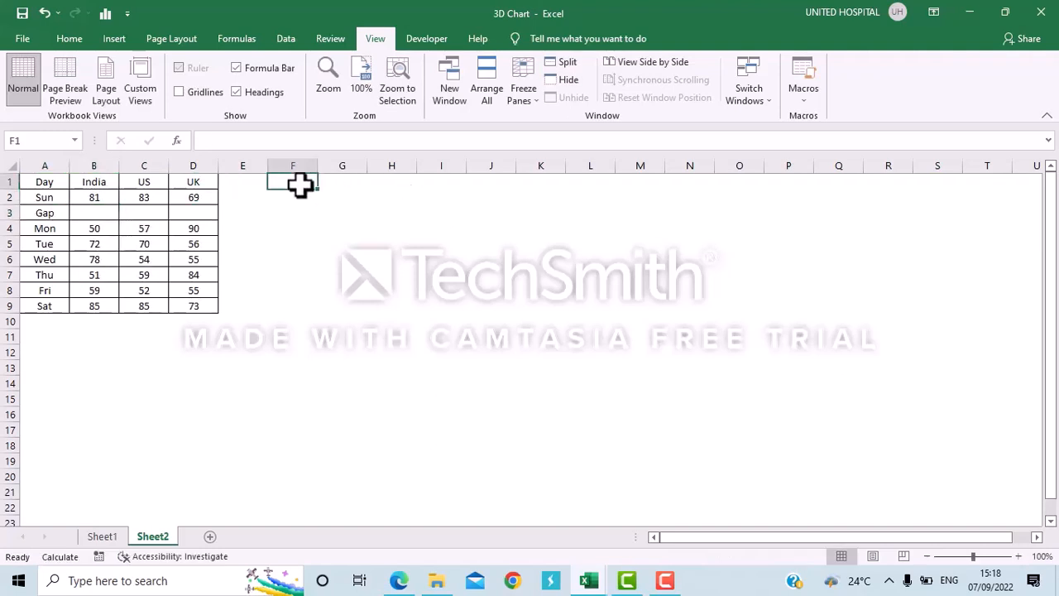
{"action": "key", "text": "Right"}
{"action": "type", "text": "Ga"}
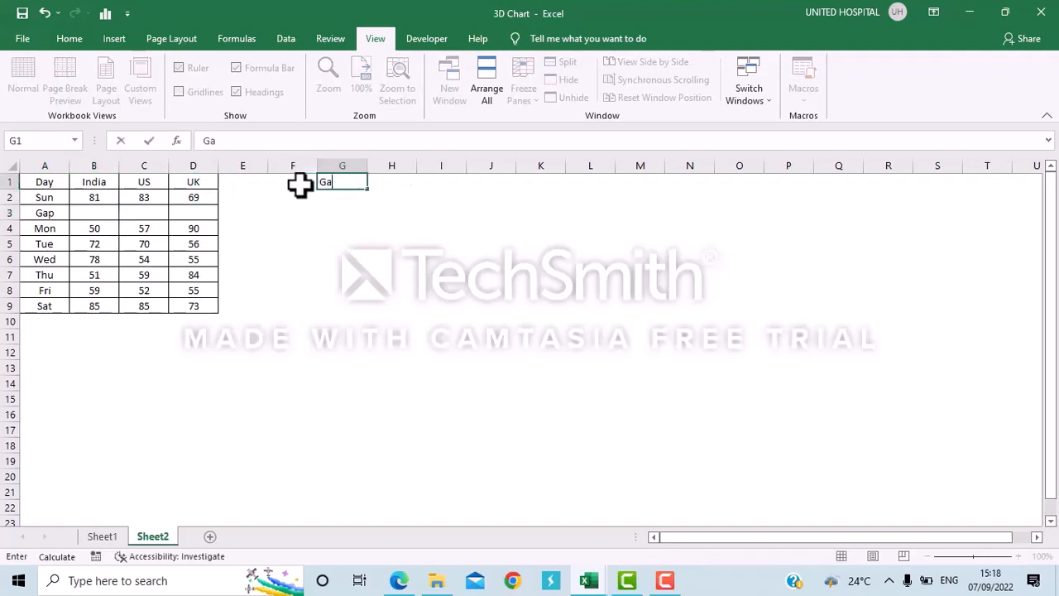
{"action": "key", "text": "Tab"}
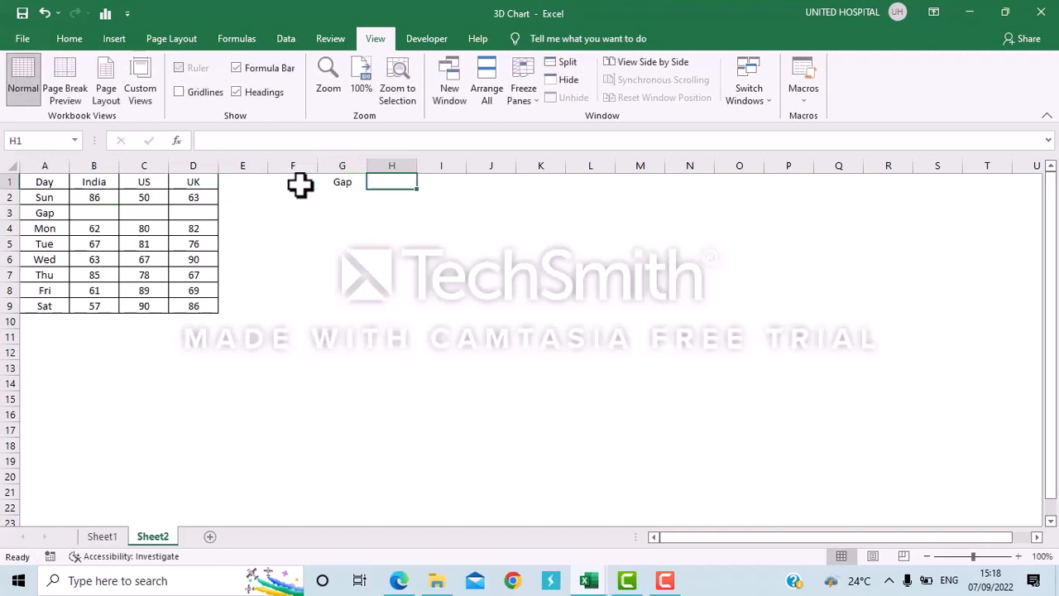
{"action": "type", "text": "30"}
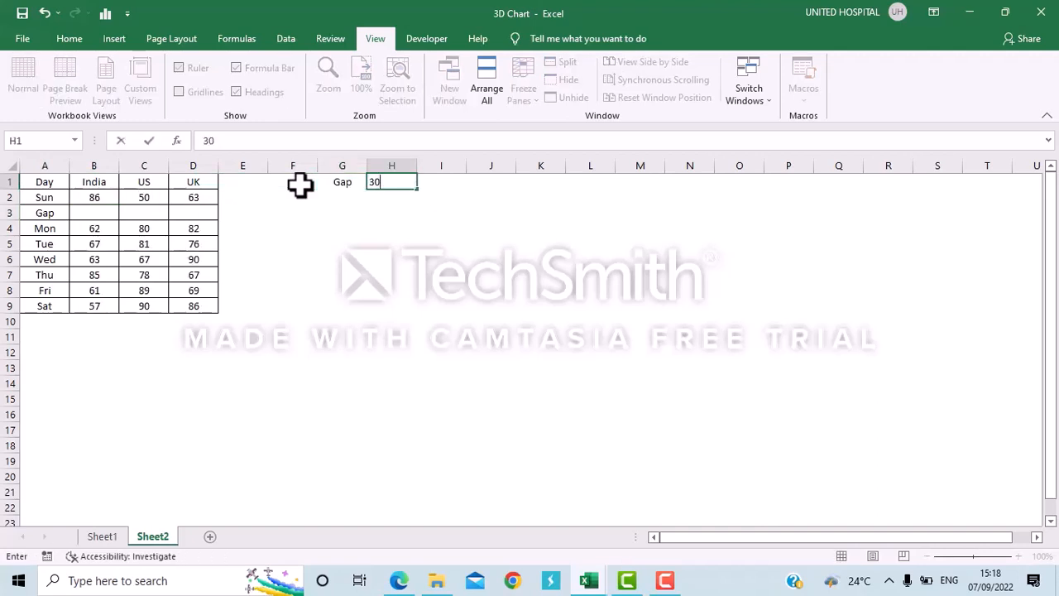
{"action": "key", "text": "Return"}
Enter the formula =$H$1 in cell B3 to link the India gap to the gap value.
{"action": "left_click", "coordinate": [86, 214]}
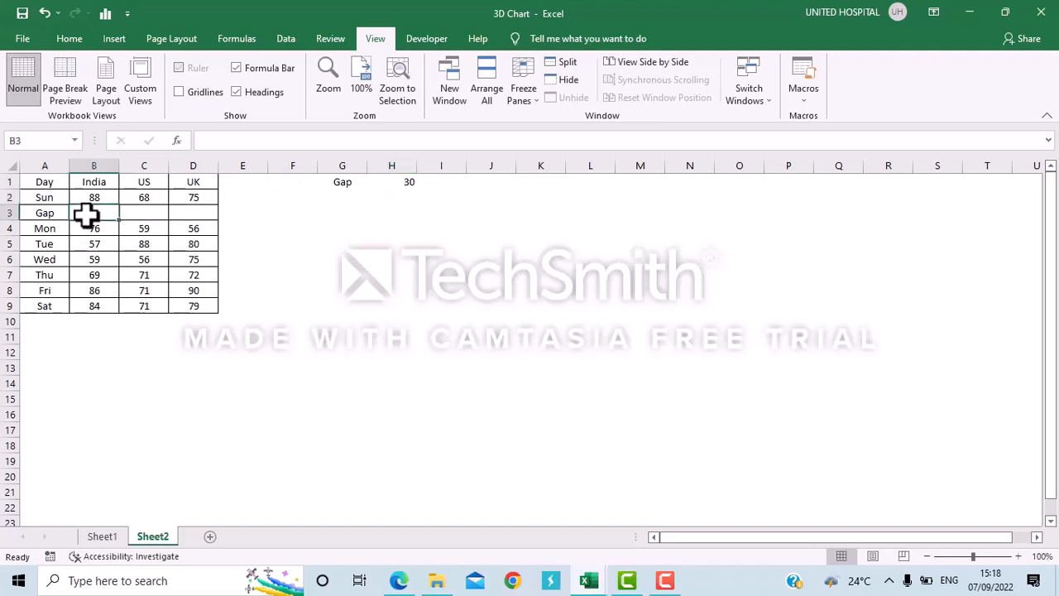
{"action": "type", "text": "="}
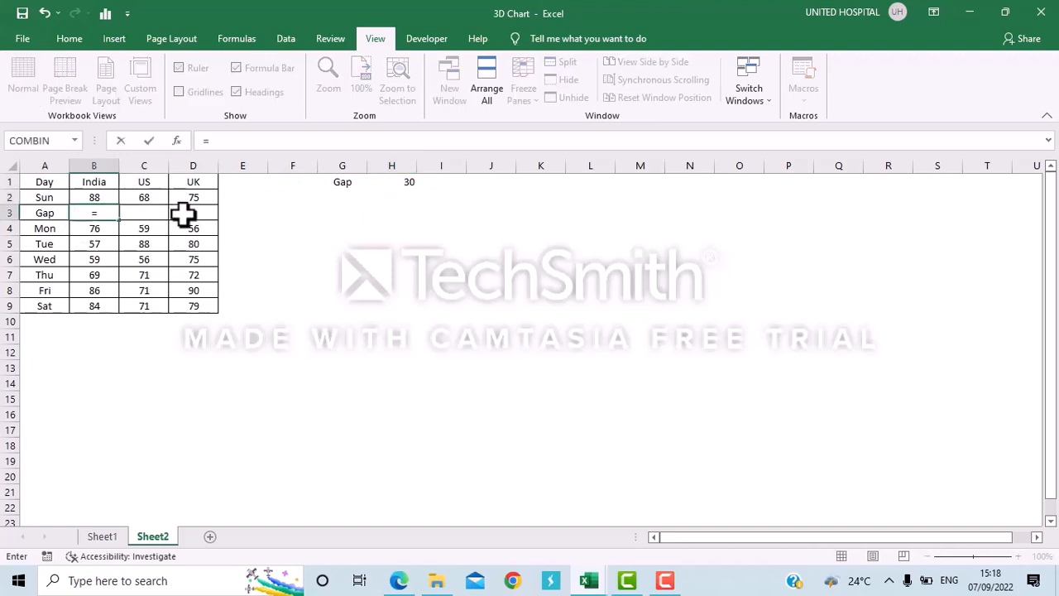
{"action": "left_click", "coordinate": [401, 185]}
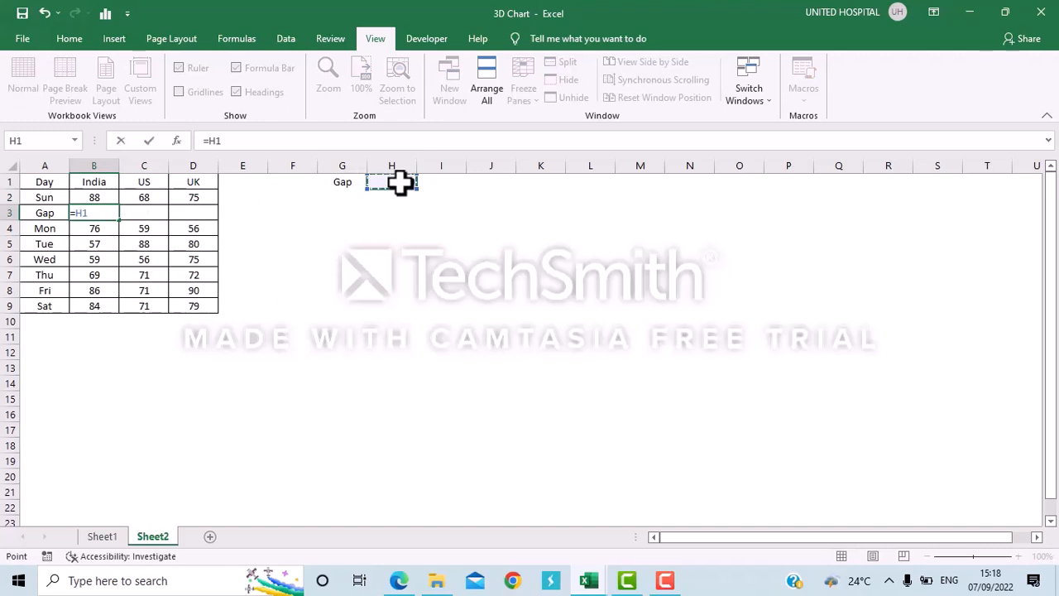
{"action": "key", "text": "Return"}
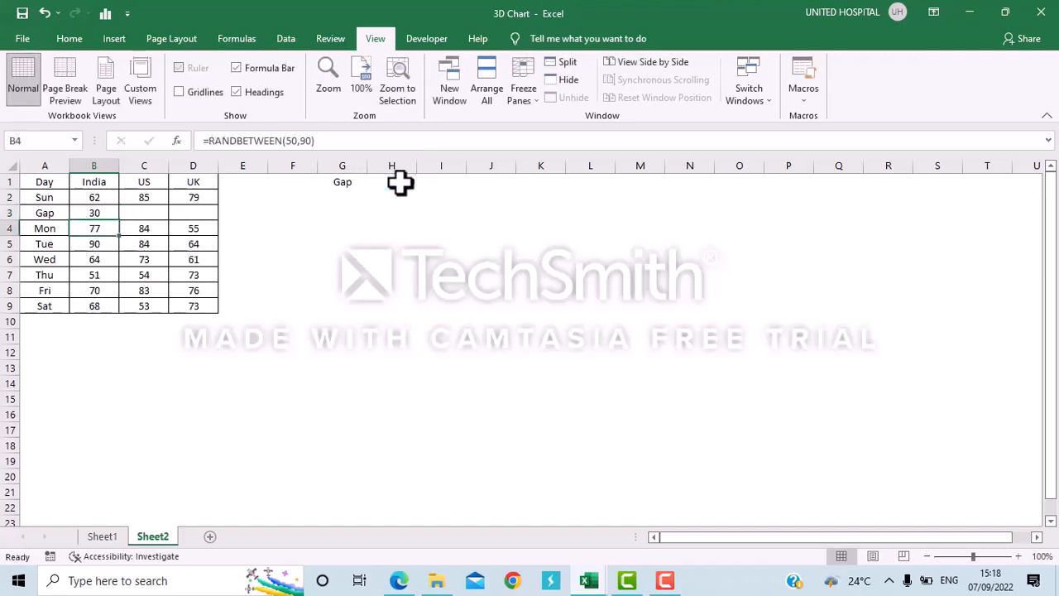
Fill the gap formula from B3 across to C3 and D3.
{"action": "key", "text": "Up"}
{"action": "key", "text": "shift+Right"}
{"action": "key", "text": "shift+Right"}
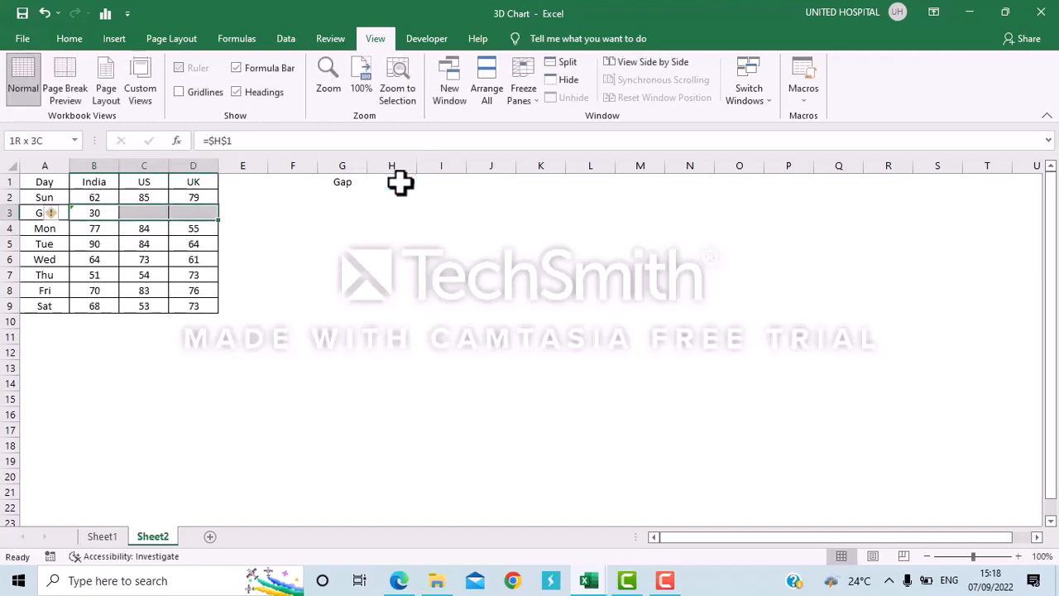
{"action": "key", "text": "ctrl+r"}
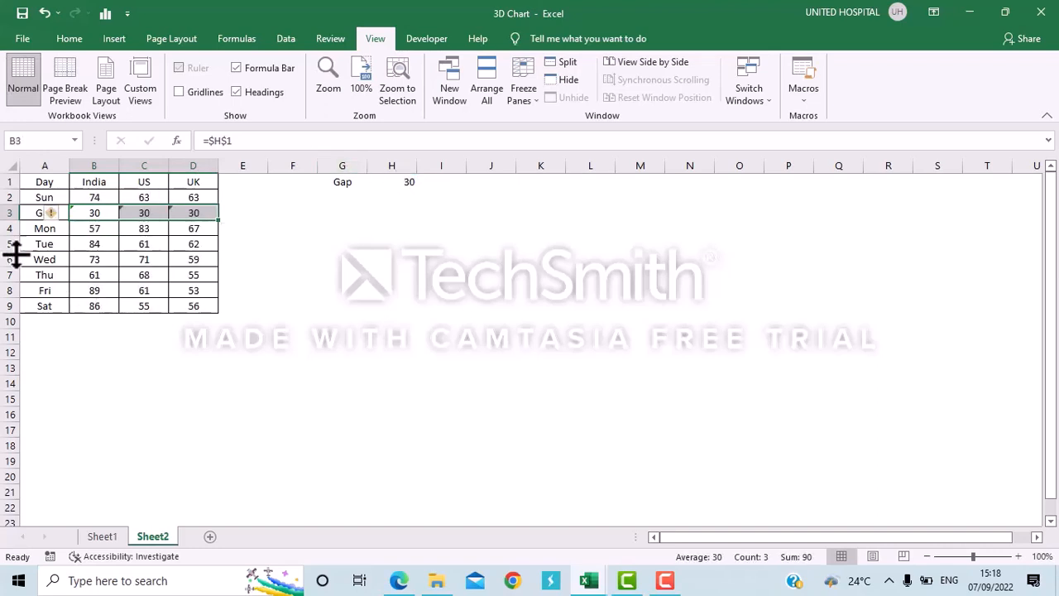
Insert a copy of the Gap row between the Mon and Tue rows.
{"action": "left_click", "coordinate": [9, 213]}
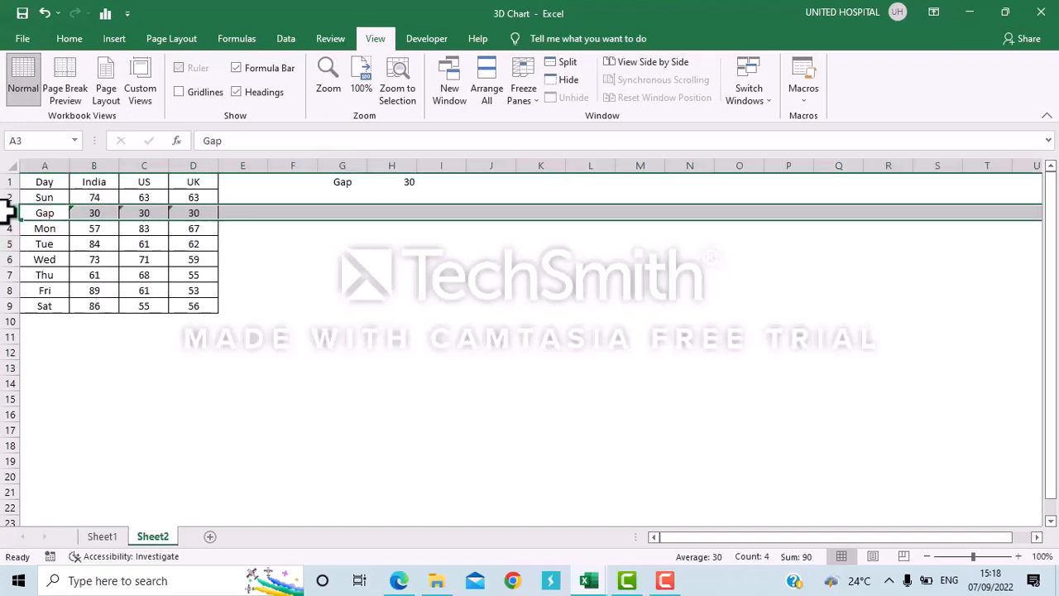
{"action": "key", "text": "ctrl+c"}
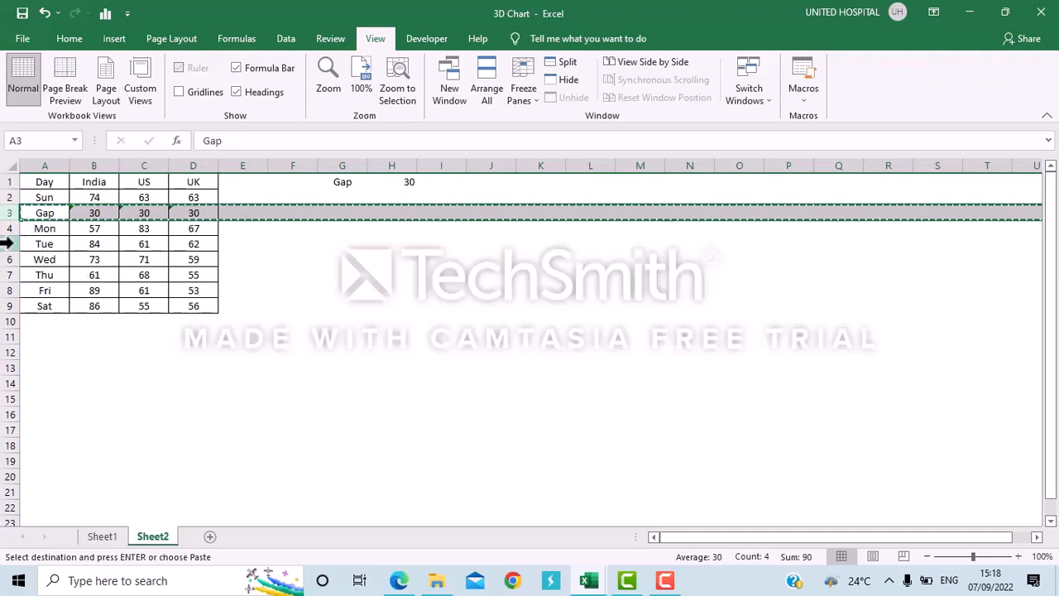
{"action": "left_click", "coordinate": [6, 244]}
{"action": "right_click", "coordinate": [5, 245]}
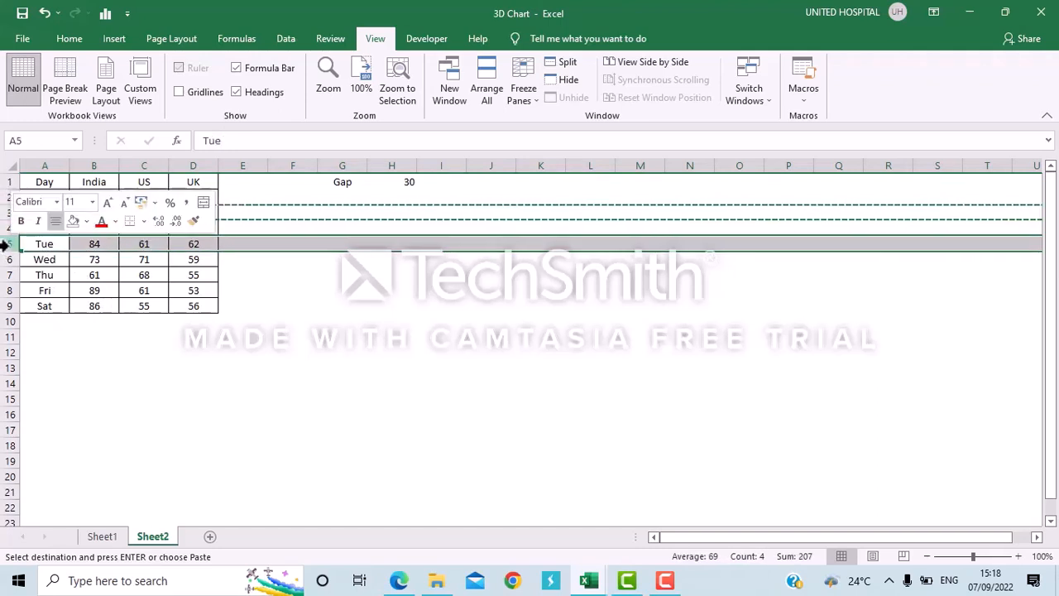
{"action": "left_click", "coordinate": [81, 379]}
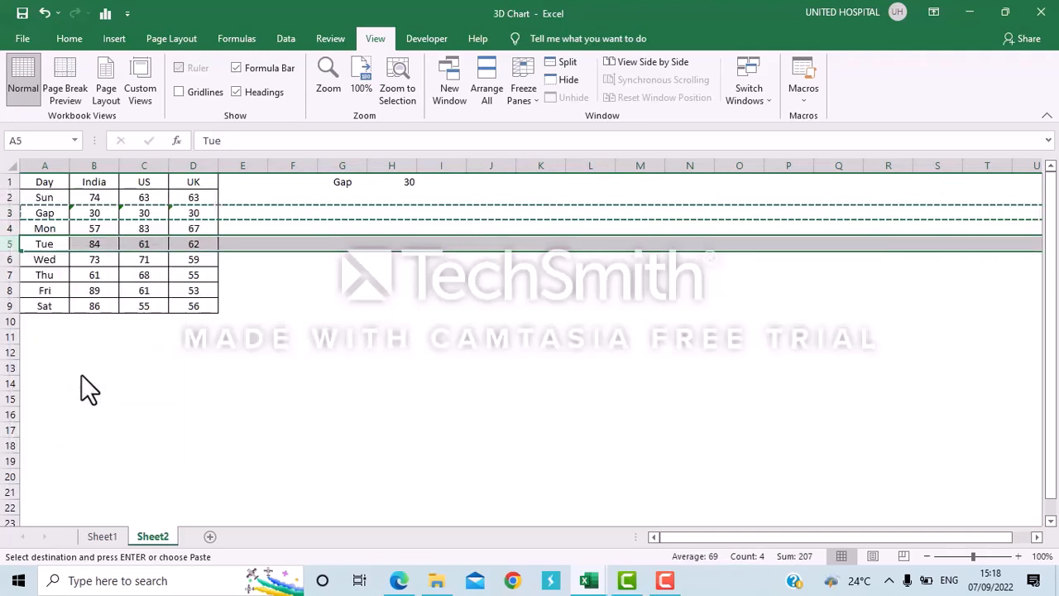
{"action": "left_click", "coordinate": [46, 352]}
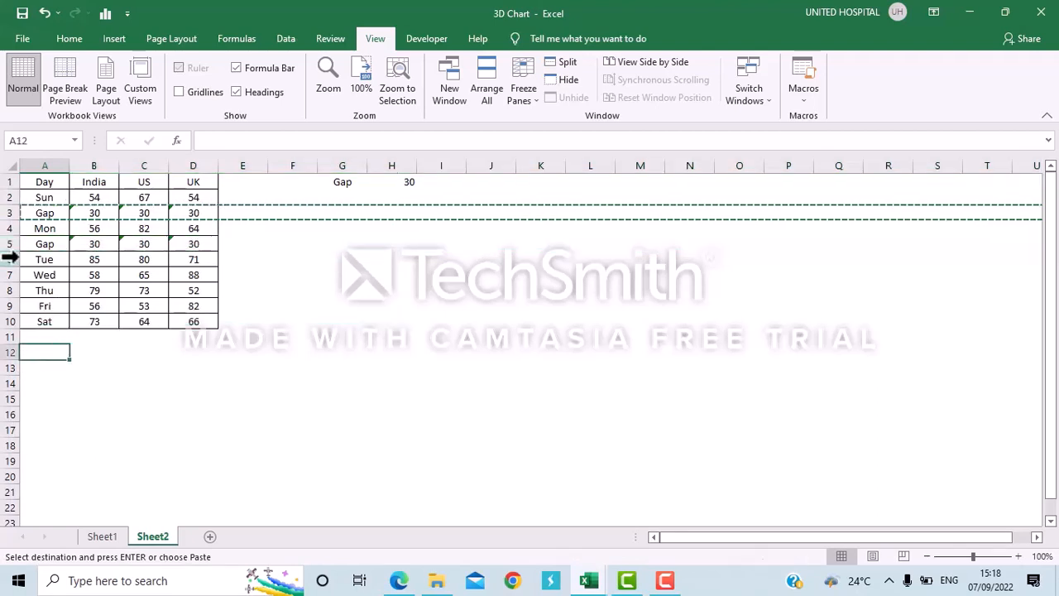
{"action": "key", "text": "Escape"}
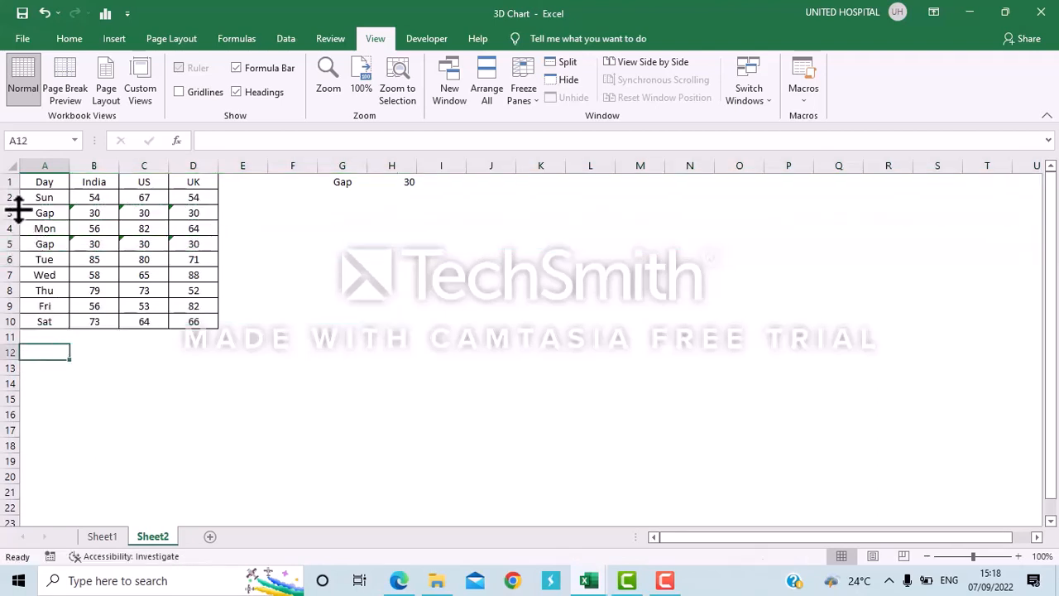
Insert copies of the Gap row above each of the Wed, Thu, Fri and Sat rows.
{"action": "left_click_drag", "start_coordinate": [12, 217], "coordinate": [11, 206]}
{"action": "left_click", "coordinate": [10, 213]}
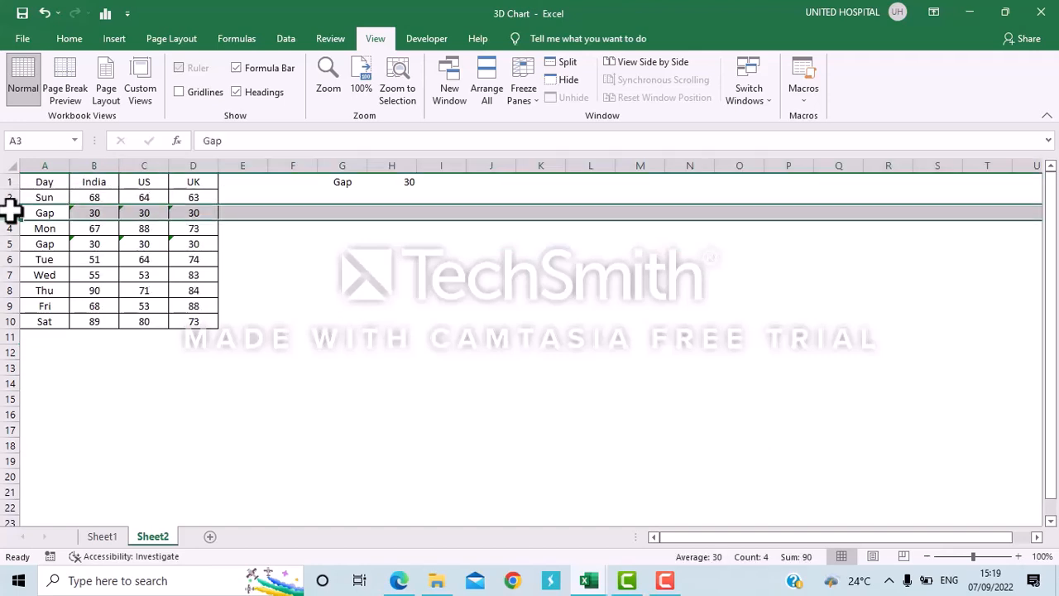
{"action": "key", "text": "ctrl+c"}
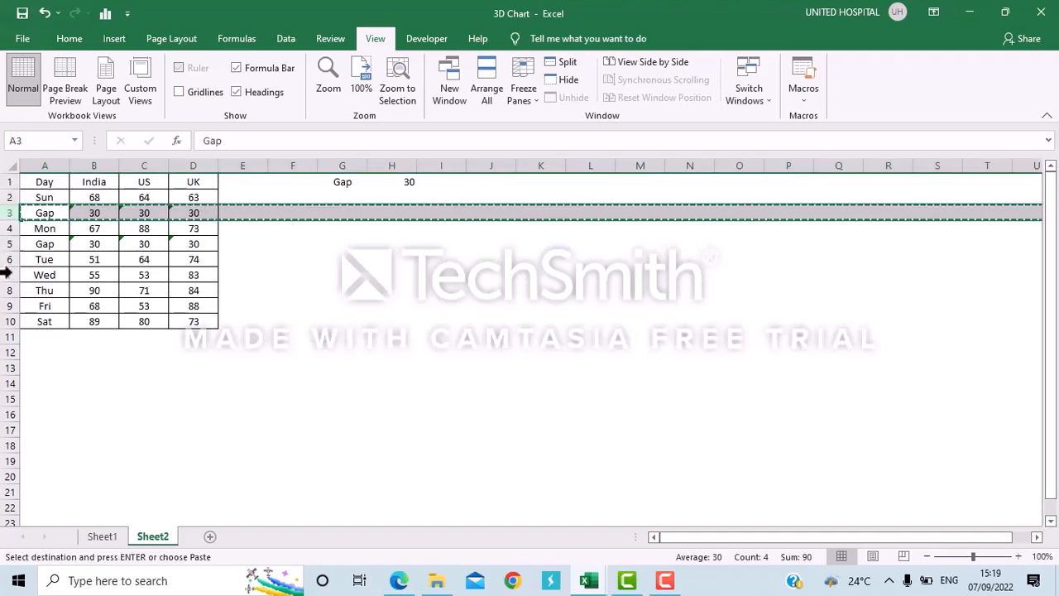
{"action": "left_click", "coordinate": [8, 275]}
{"action": "right_click", "coordinate": [10, 275]}
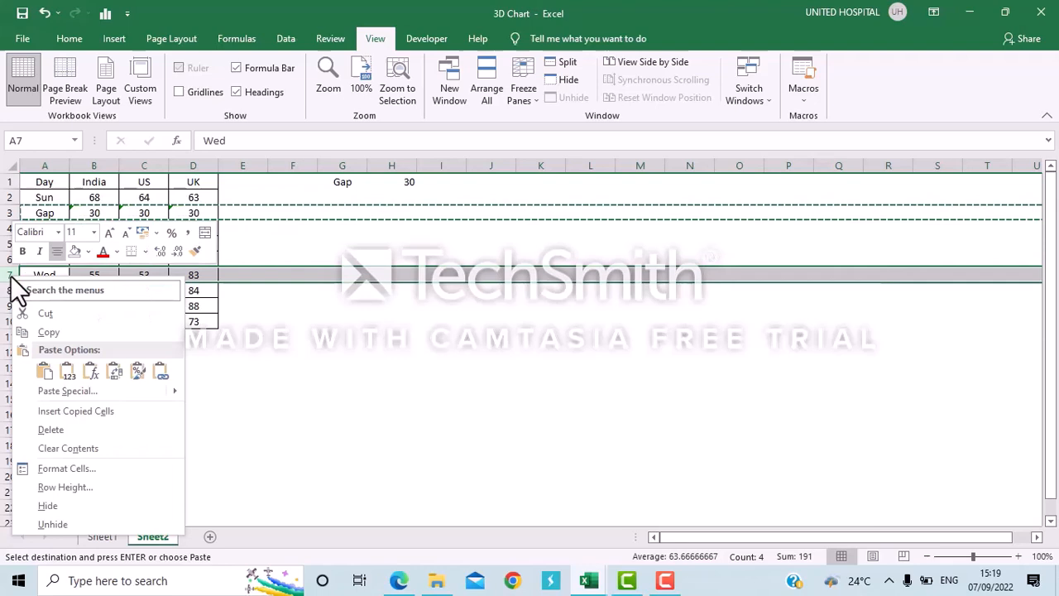
{"action": "left_click", "coordinate": [54, 394]}
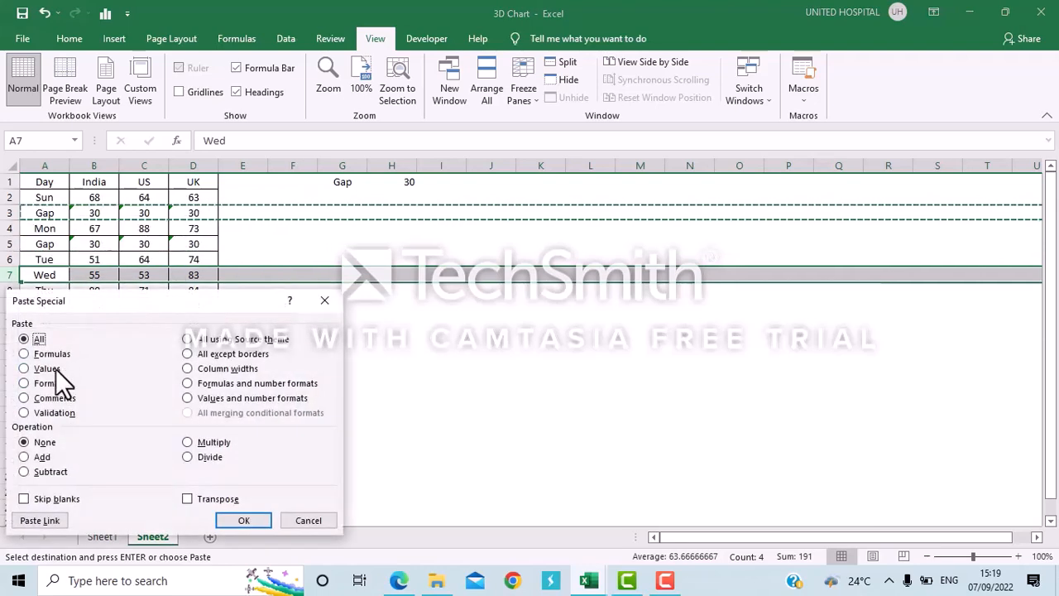
{"action": "left_click", "coordinate": [308, 520]}
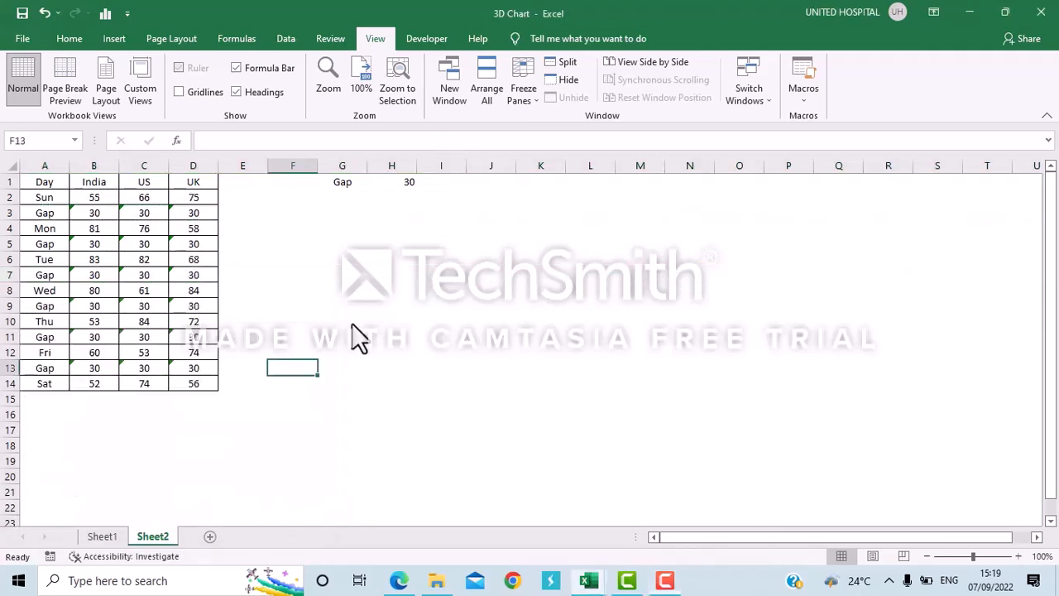
Insert a 3-D stacked column chart from the sales table in A1:D14, including the Gap rows.
{"action": "left_click", "coordinate": [45, 181]}
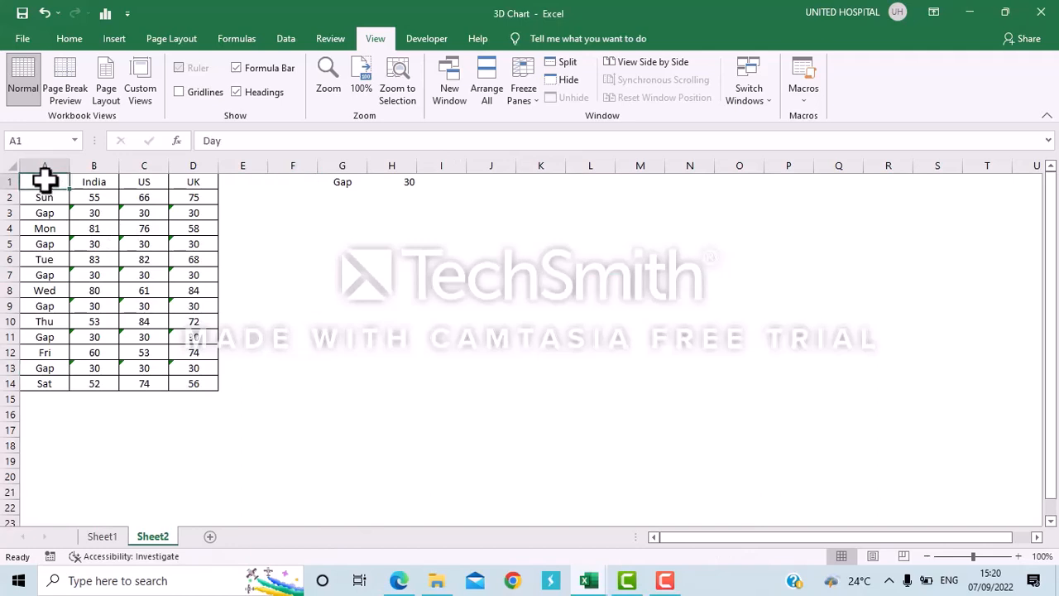
{"action": "key", "text": "shift+Right"}
{"action": "key", "text": "shift+Down"}
{"action": "key", "text": "shift+Right"}
{"action": "key", "text": "shift+Right"}
{"action": "key", "text": "shift+Down"}
{"action": "key", "text": "shift+Down"}
{"action": "key", "text": "shift+Down"}
{"action": "key", "text": "shift+Down"}
{"action": "key", "text": "shift+Down"}
{"action": "key", "text": "shift+Down"}
{"action": "key", "text": "shift+Down"}
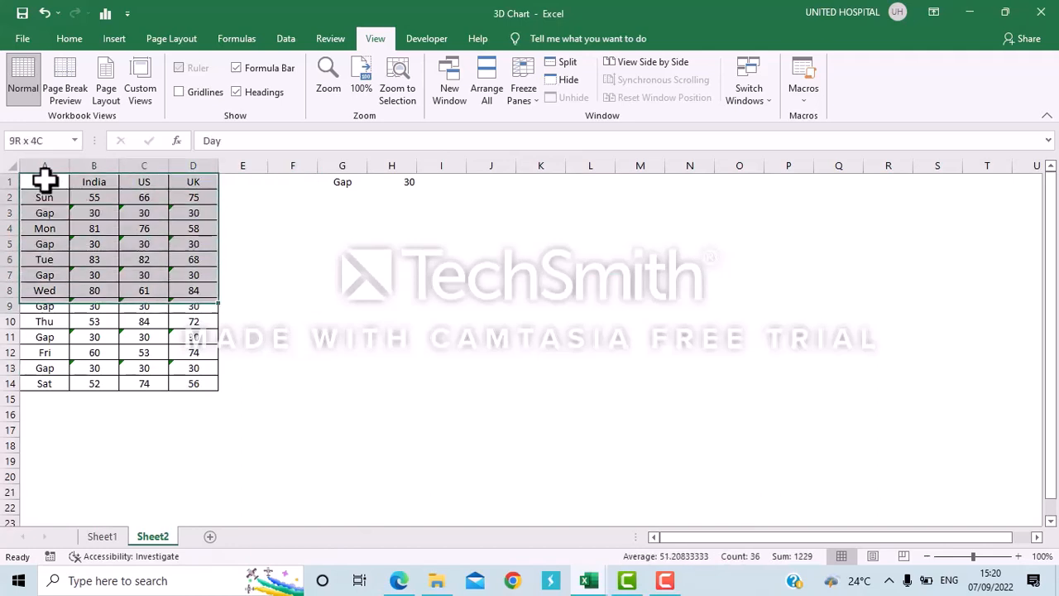
{"action": "key", "text": "shift+Down"}
{"action": "key", "text": "shift+Down"}
{"action": "key", "text": "shift+Down"}
{"action": "key", "text": "shift+Down"}
{"action": "key", "text": "shift+Down"}
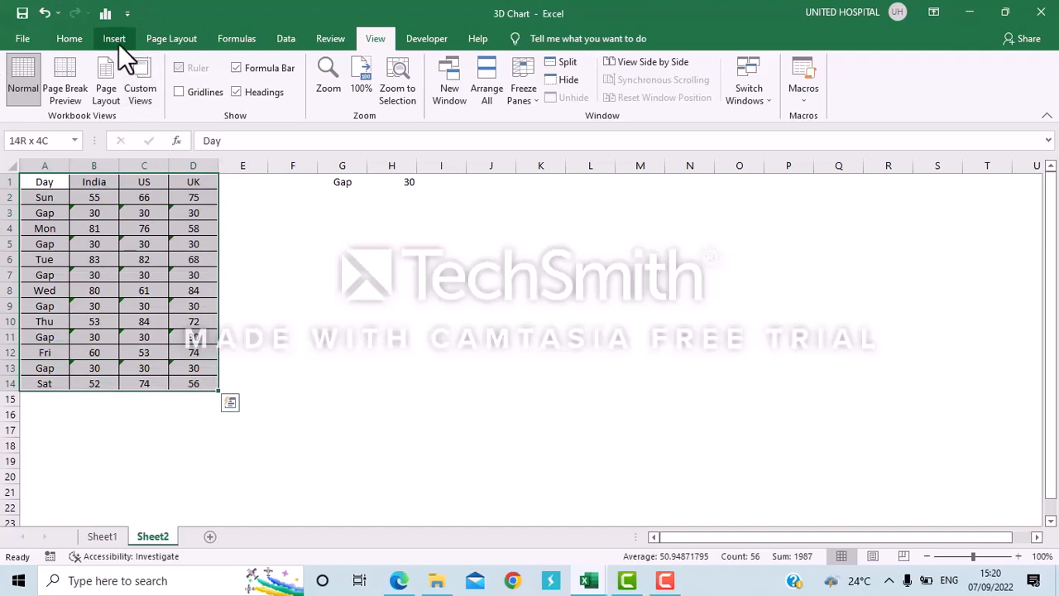
{"action": "left_click", "coordinate": [117, 42]}
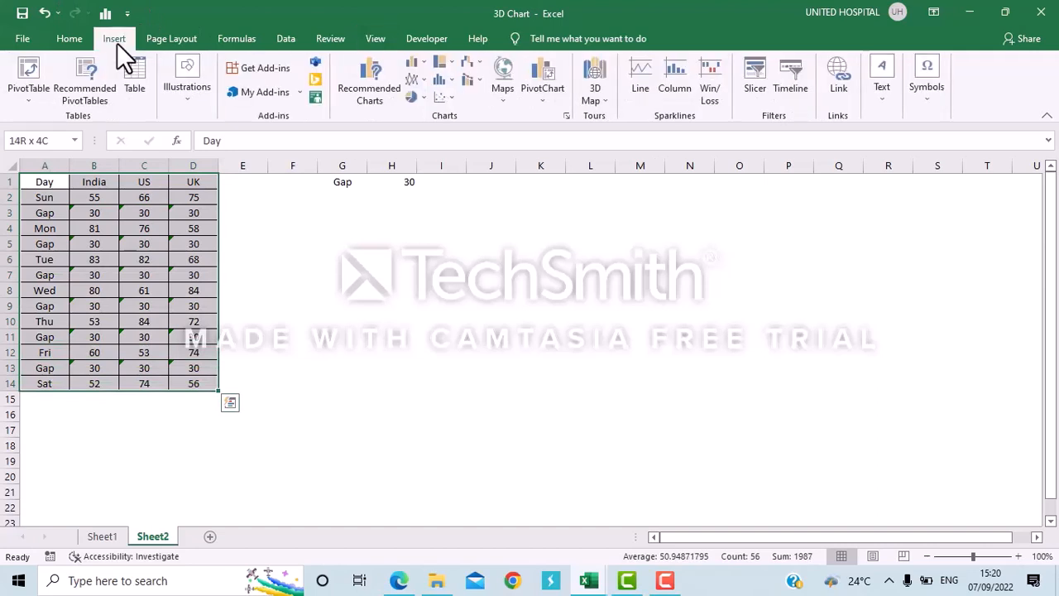
{"action": "left_click", "coordinate": [416, 68]}
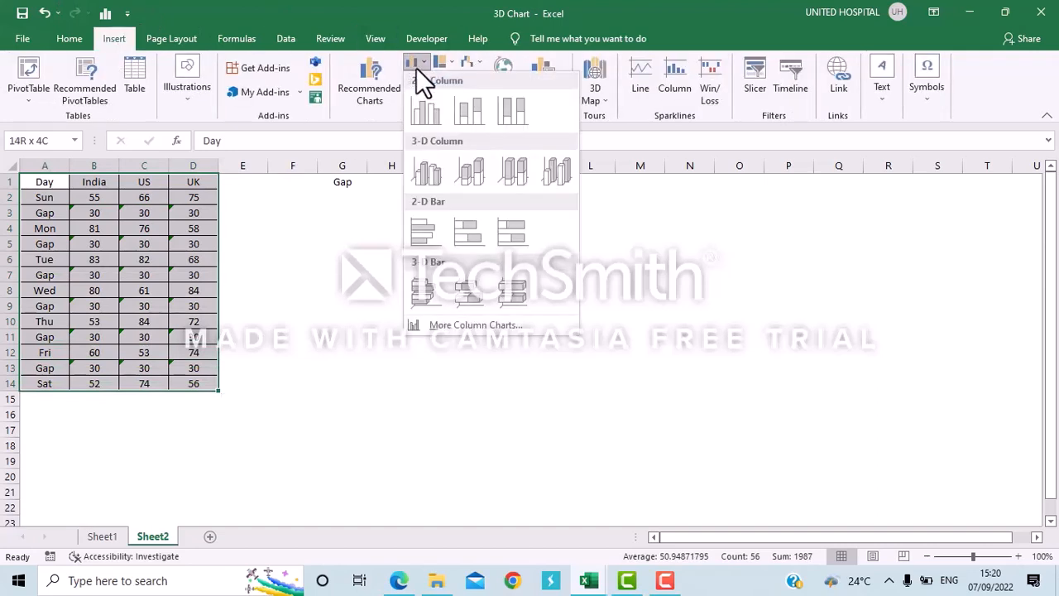
{"action": "left_click", "coordinate": [463, 183]}
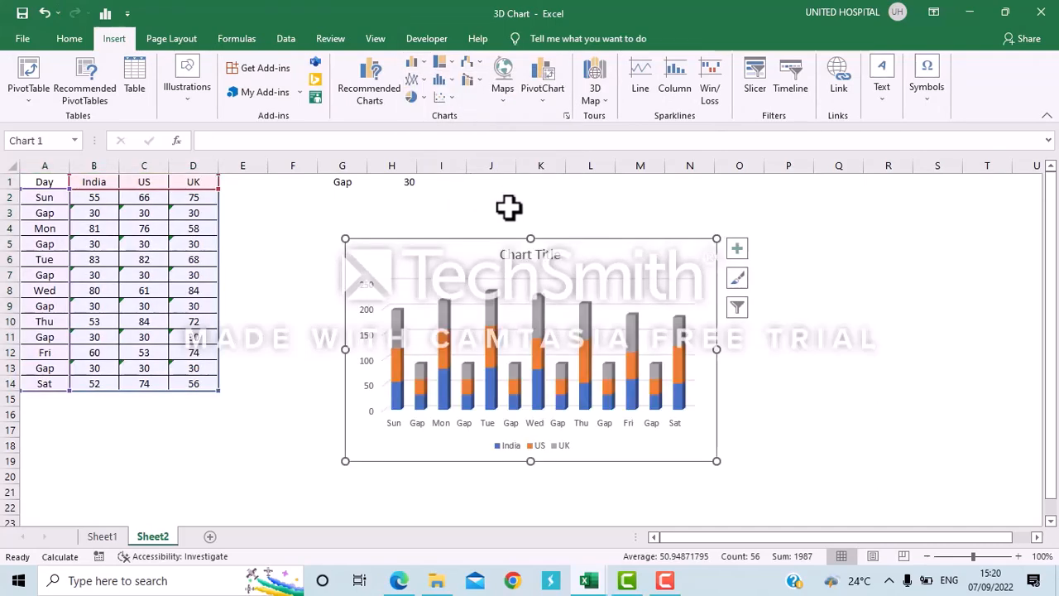
{"action": "left_click", "coordinate": [833, 323]}
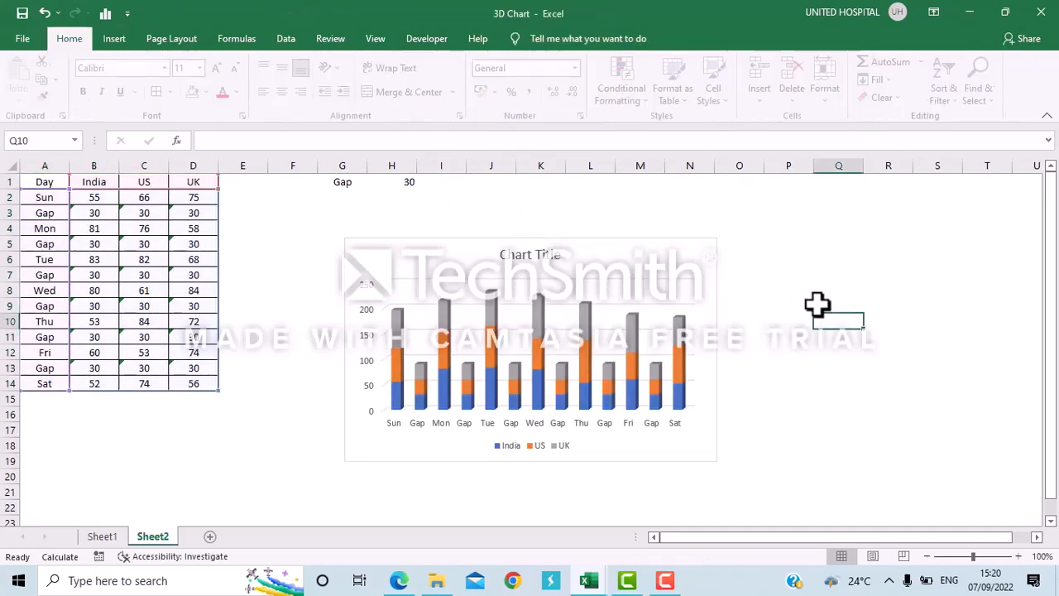
{"action": "left_click", "coordinate": [668, 251]}
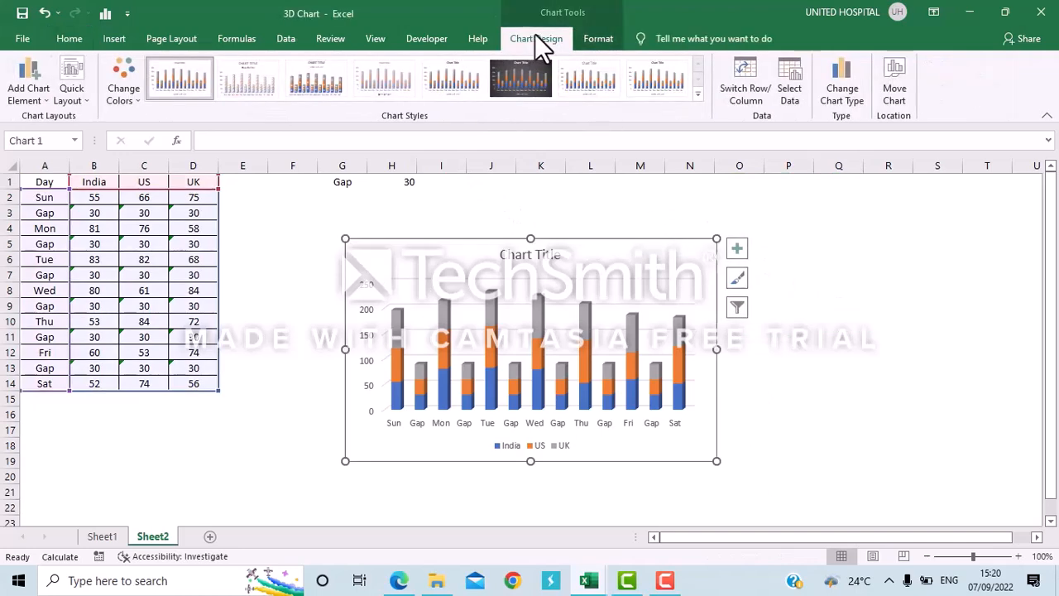
{"action": "left_click", "coordinate": [744, 98]}
{"action": "left_click", "coordinate": [743, 96]}
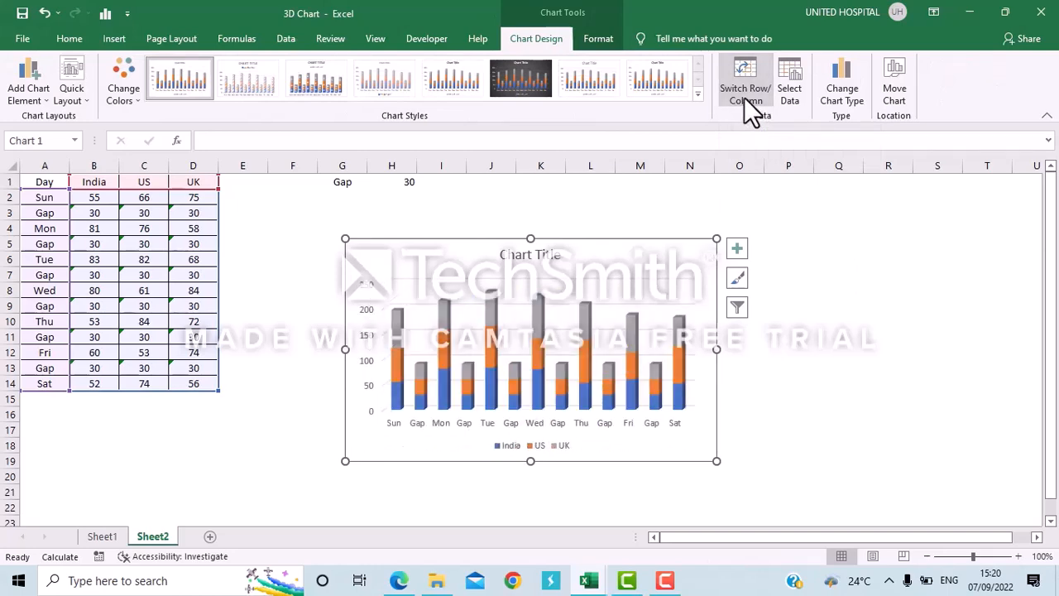
Swap the rows and columns in the chart's data source so India, US and UK become the categories.
{"action": "right_click", "coordinate": [630, 325]}
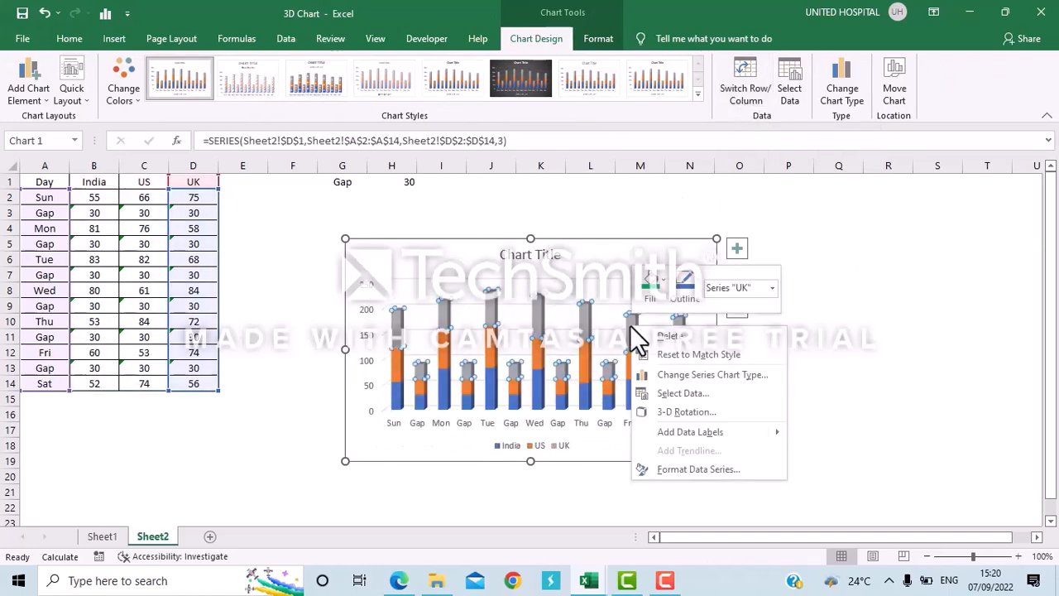
{"action": "left_click", "coordinate": [683, 393]}
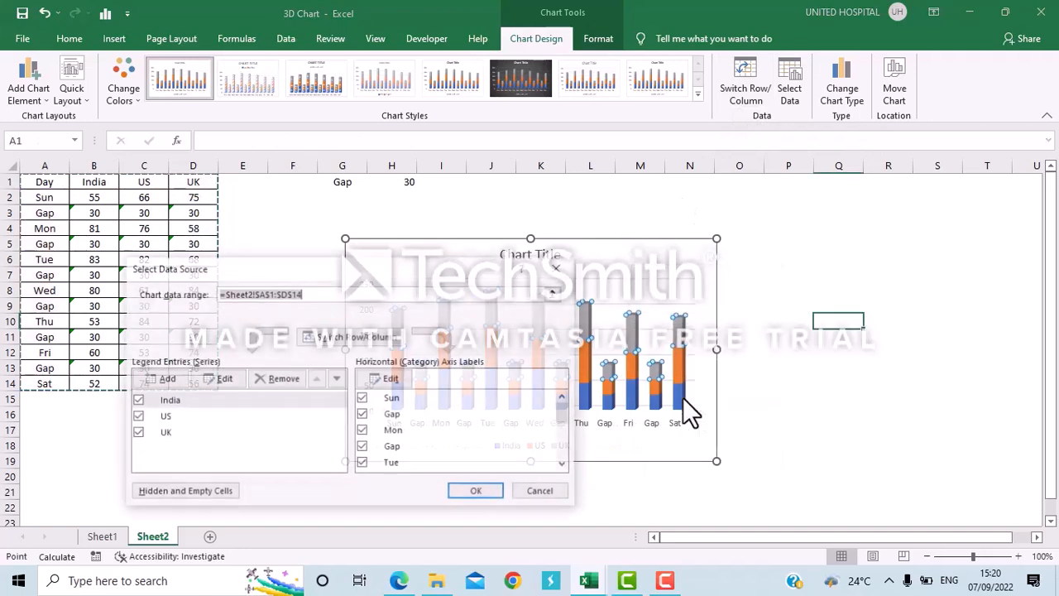
{"action": "left_click", "coordinate": [341, 334]}
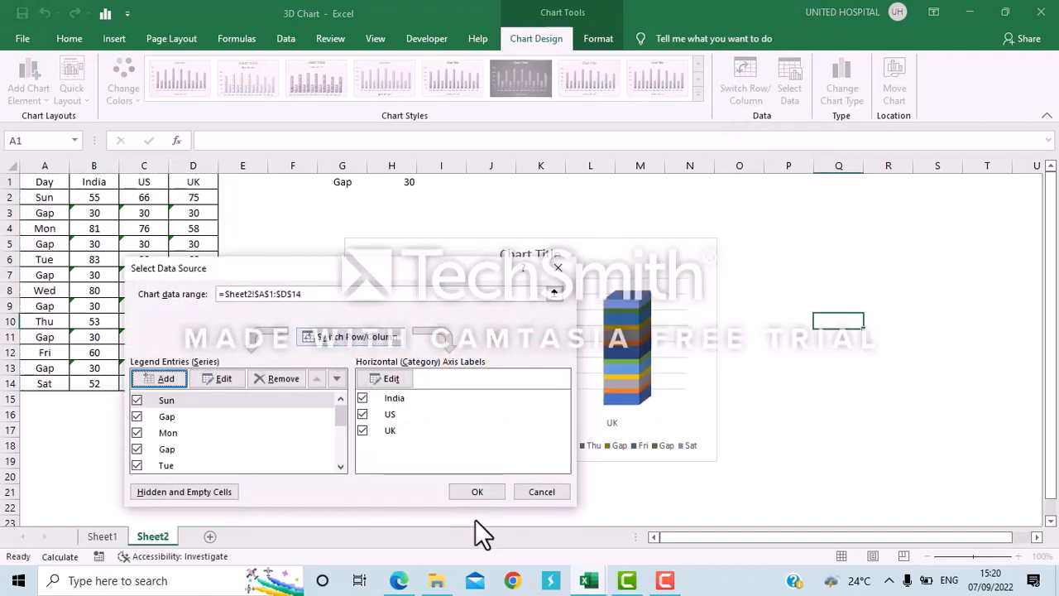
{"action": "left_click", "coordinate": [476, 492]}
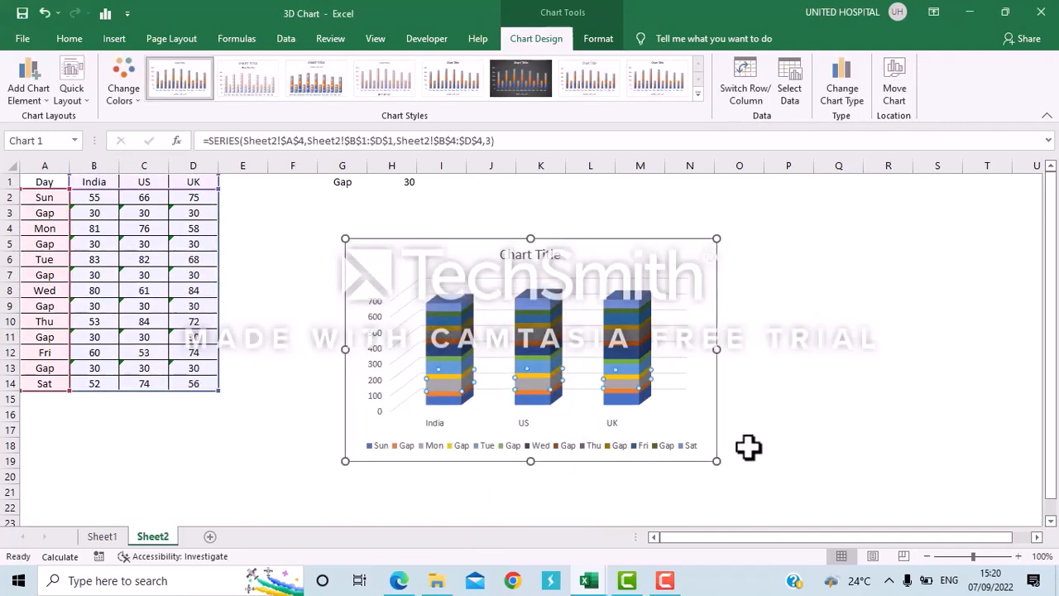
{"action": "left_click", "coordinate": [748, 444]}
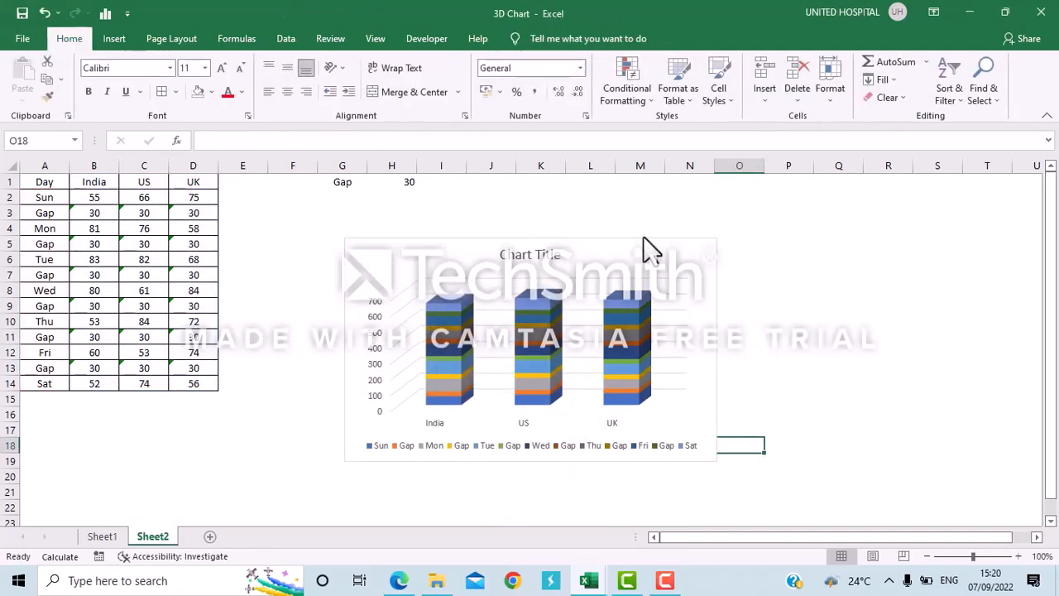
Remove the legend, gridlines and chart title from the stacked column chart.
{"action": "left_click", "coordinate": [644, 259]}
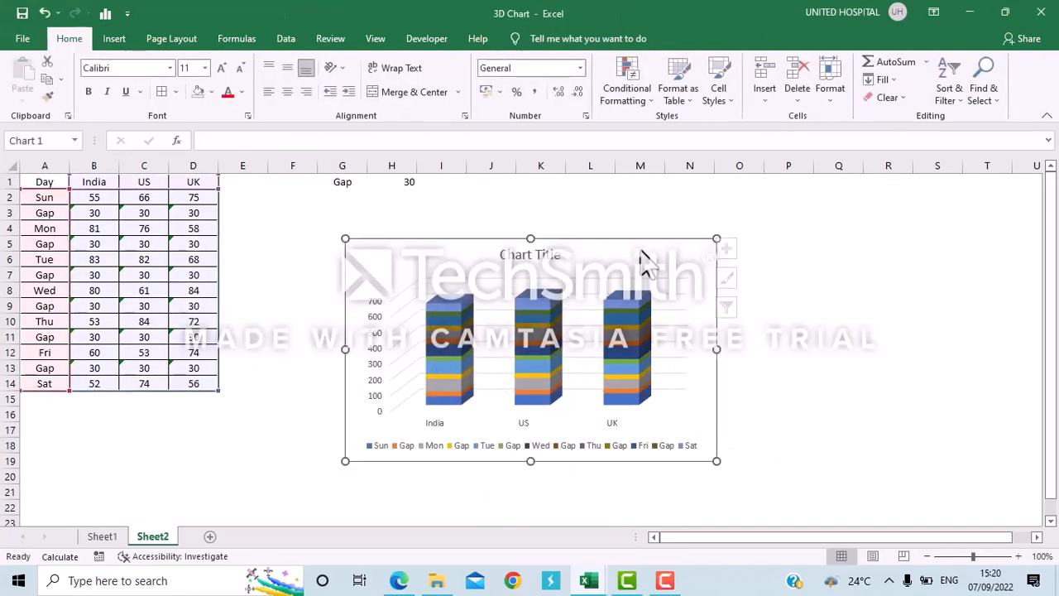
{"action": "left_click", "coordinate": [737, 249]}
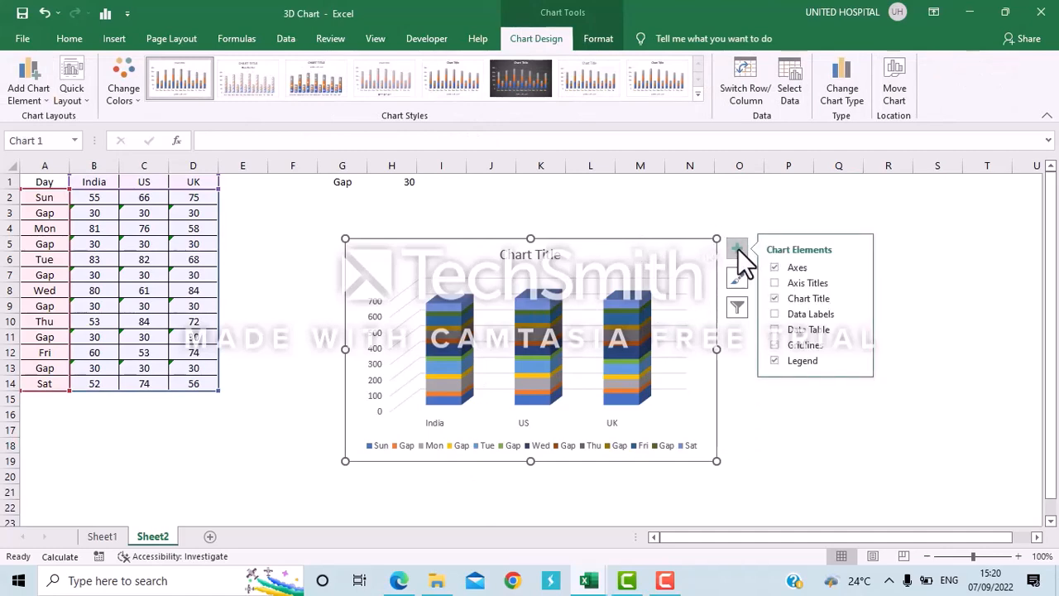
{"action": "left_click", "coordinate": [776, 360]}
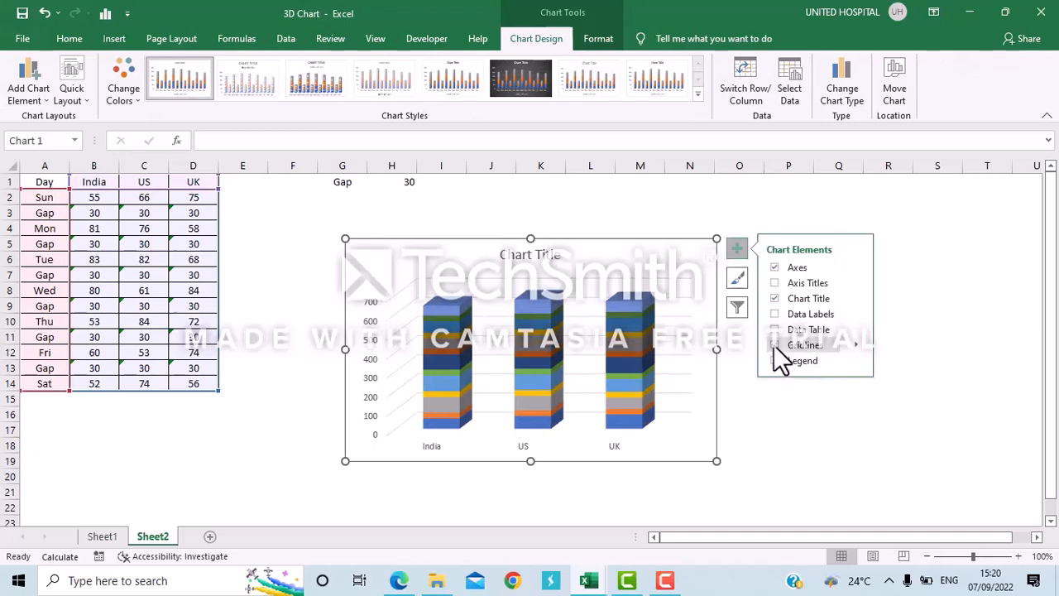
{"action": "left_click", "coordinate": [776, 298]}
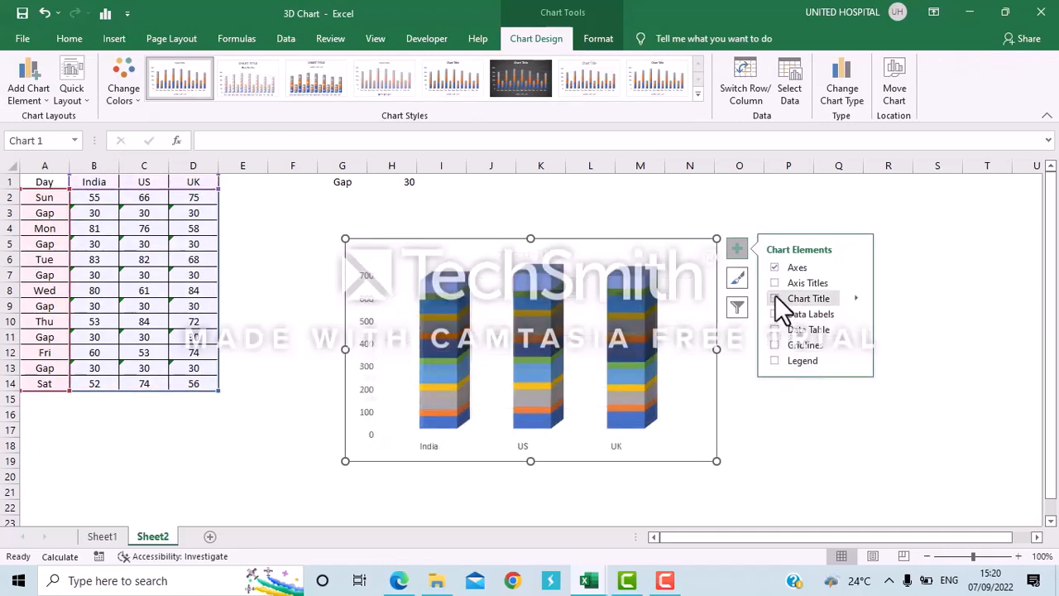
{"action": "left_click", "coordinate": [745, 429]}
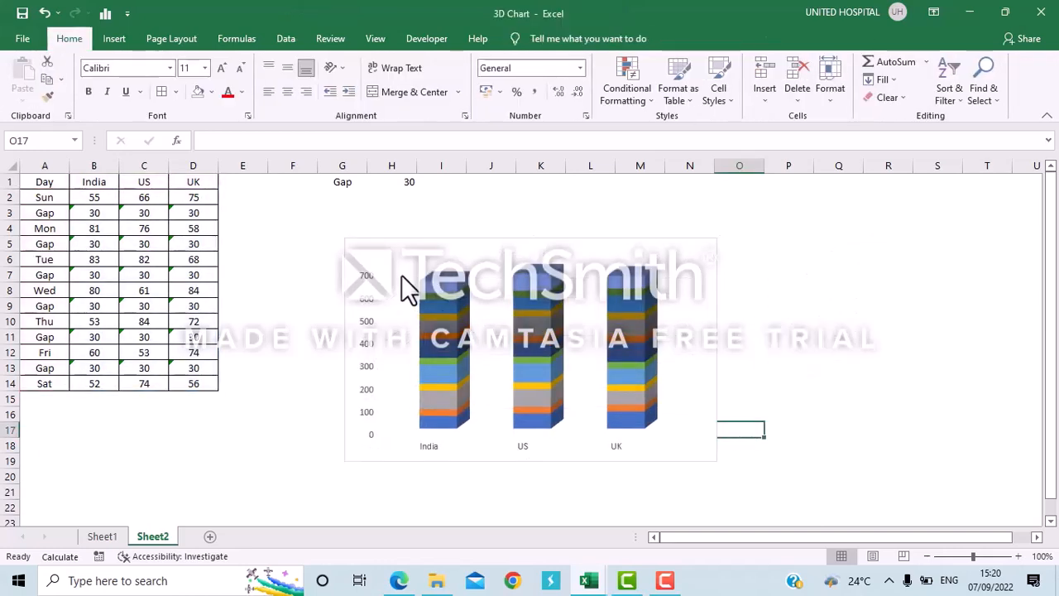
Delete the vertical value axis from the chart.
{"action": "left_click", "coordinate": [377, 304]}
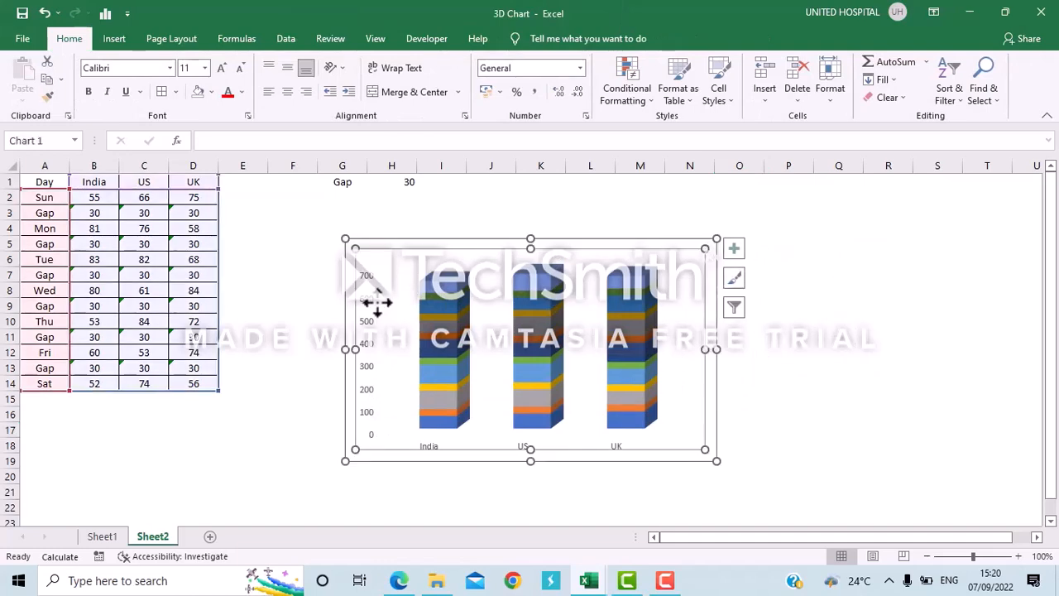
{"action": "left_click", "coordinate": [301, 447]}
{"action": "left_click", "coordinate": [365, 369]}
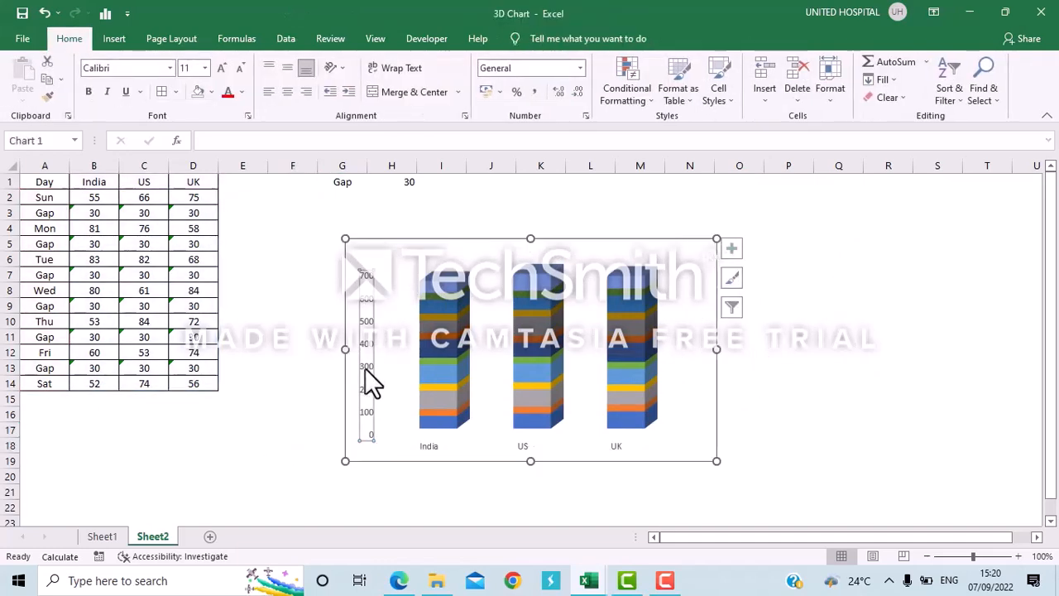
{"action": "key", "text": "Delete"}
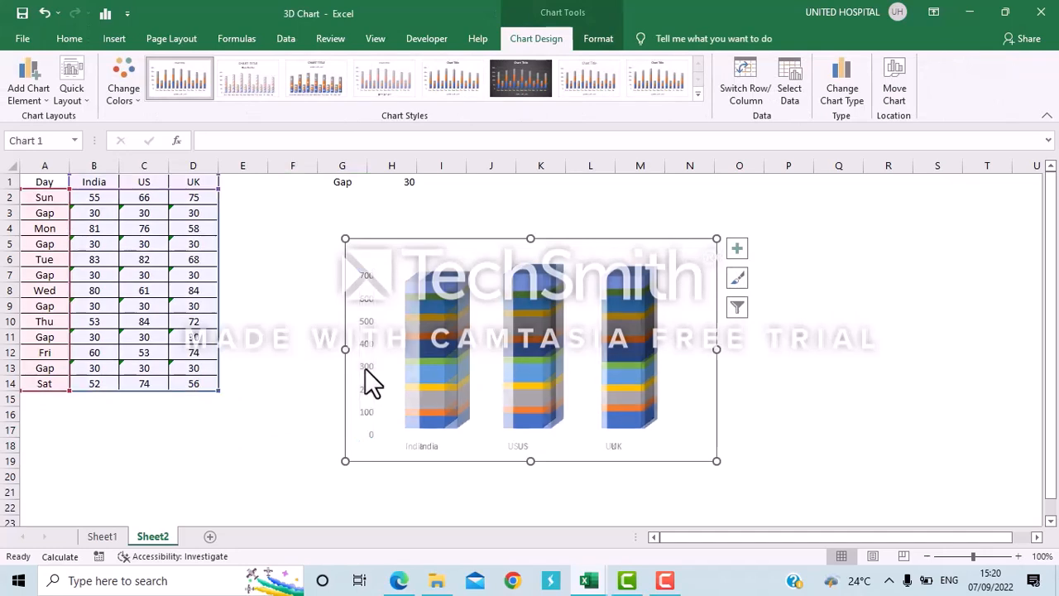
{"action": "left_click", "coordinate": [545, 478]}
Set the shape fill of the Gap series between Fri and Sat (row 13) to No Fill.
{"action": "left_click", "coordinate": [439, 290]}
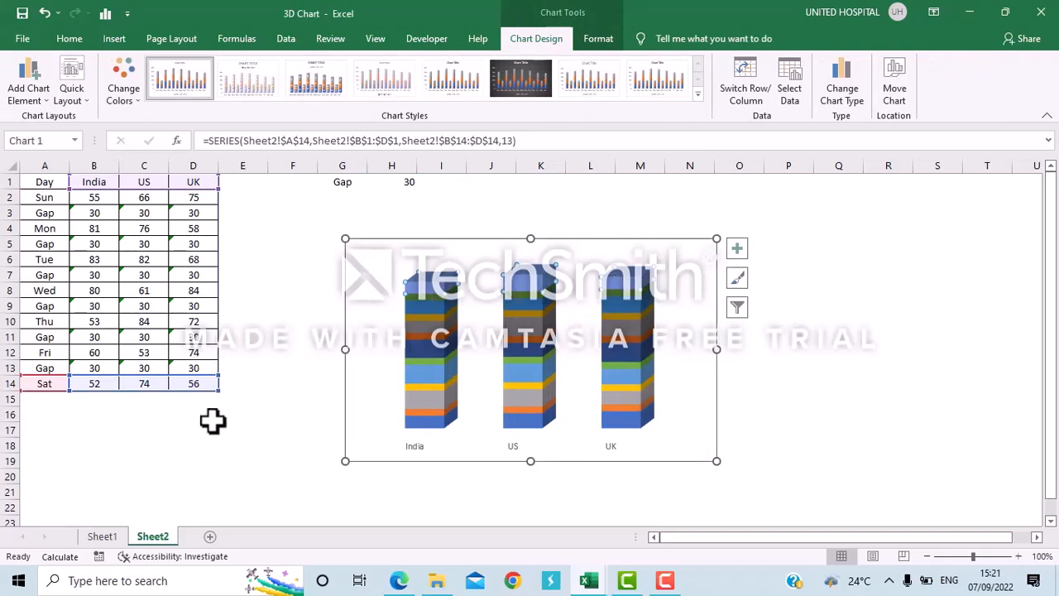
{"action": "left_click", "coordinate": [250, 448]}
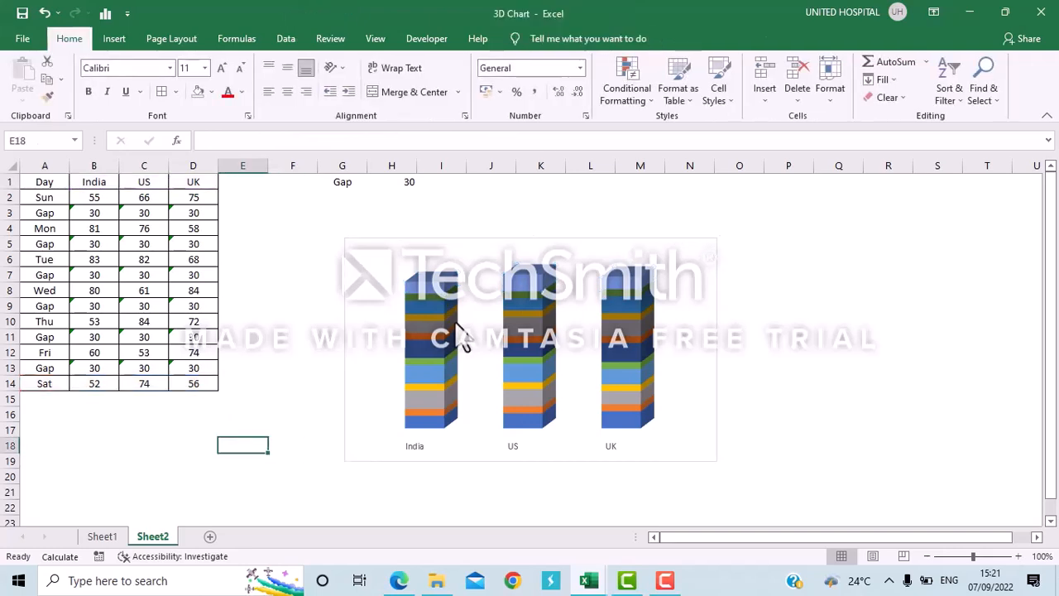
{"action": "left_click", "coordinate": [434, 297]}
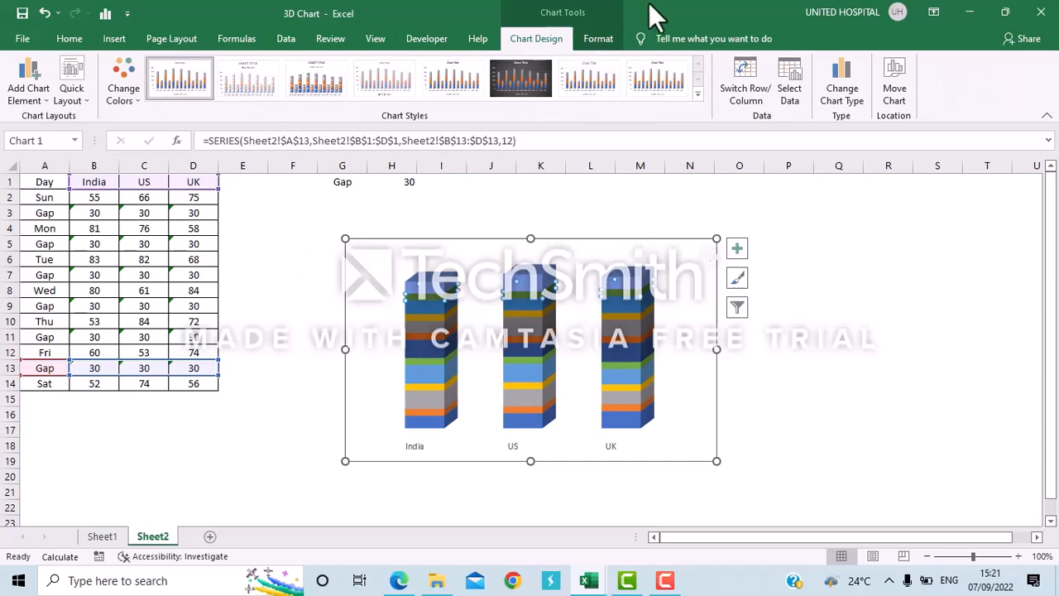
{"action": "left_click", "coordinate": [594, 39]}
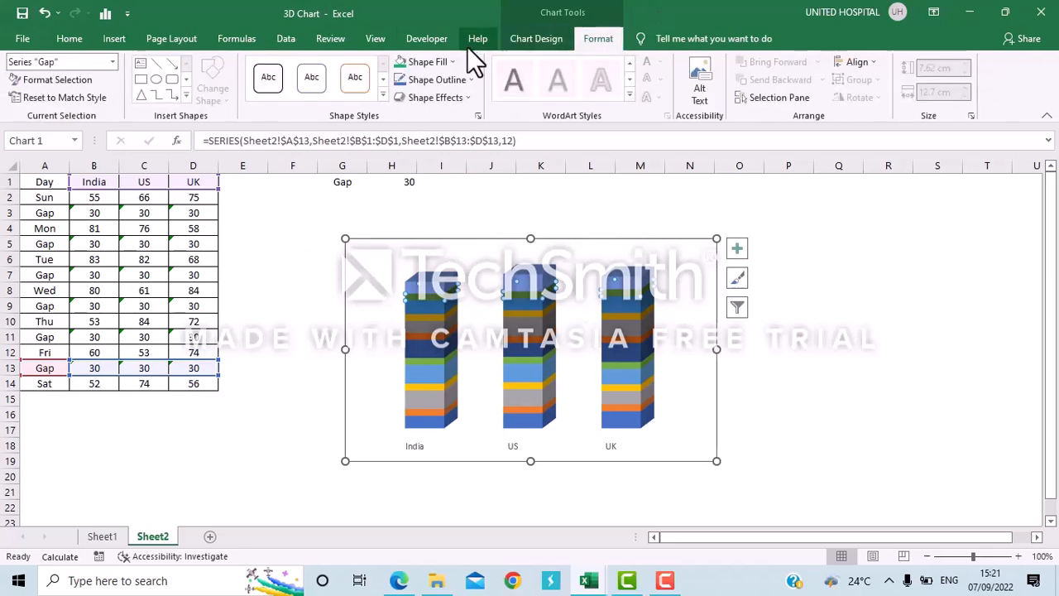
{"action": "left_click", "coordinate": [451, 62]}
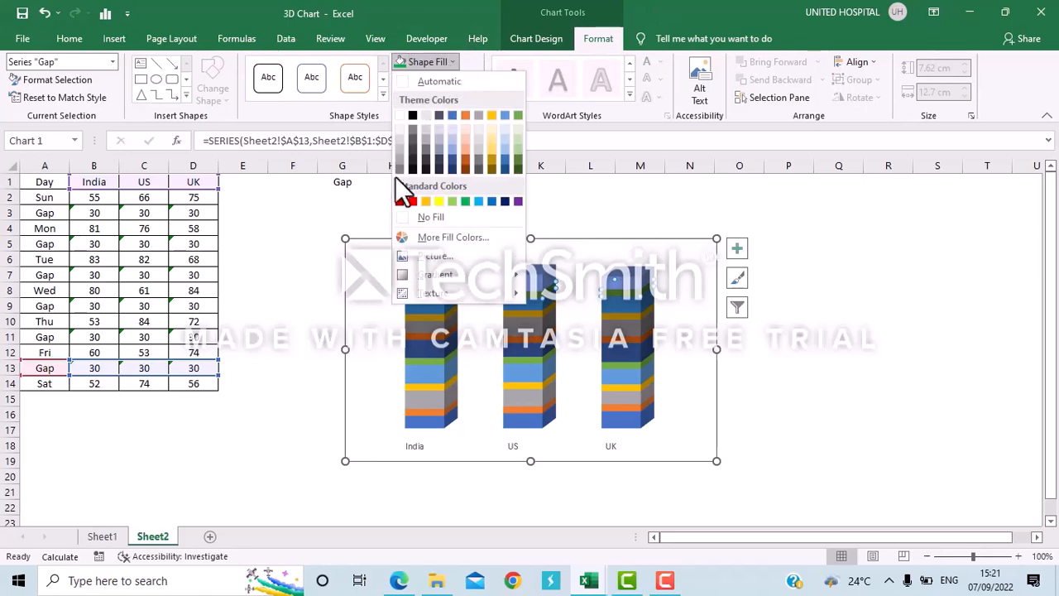
{"action": "left_click", "coordinate": [416, 217]}
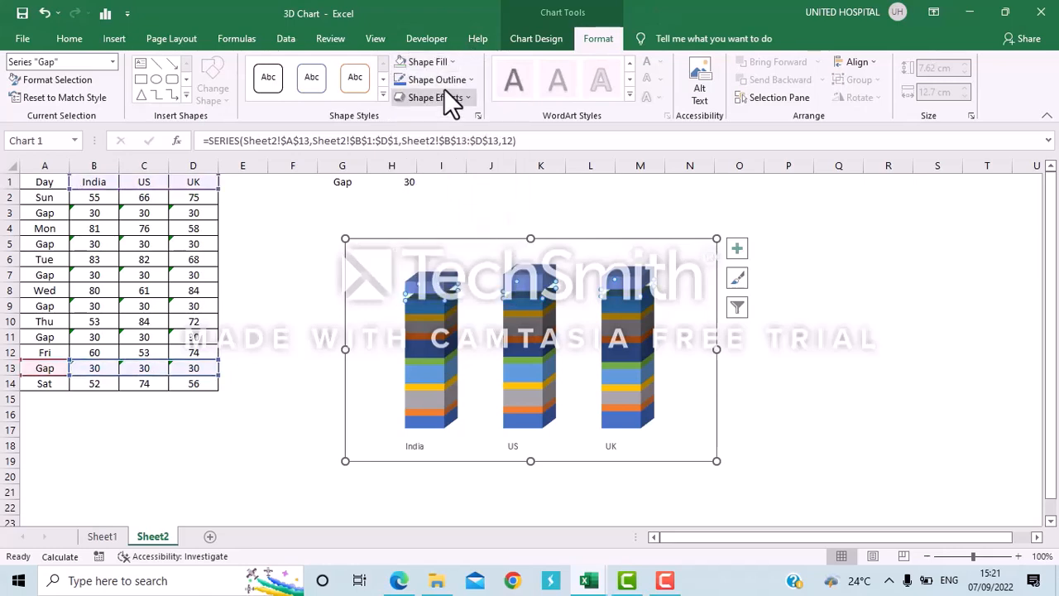
{"action": "left_click", "coordinate": [806, 288]}
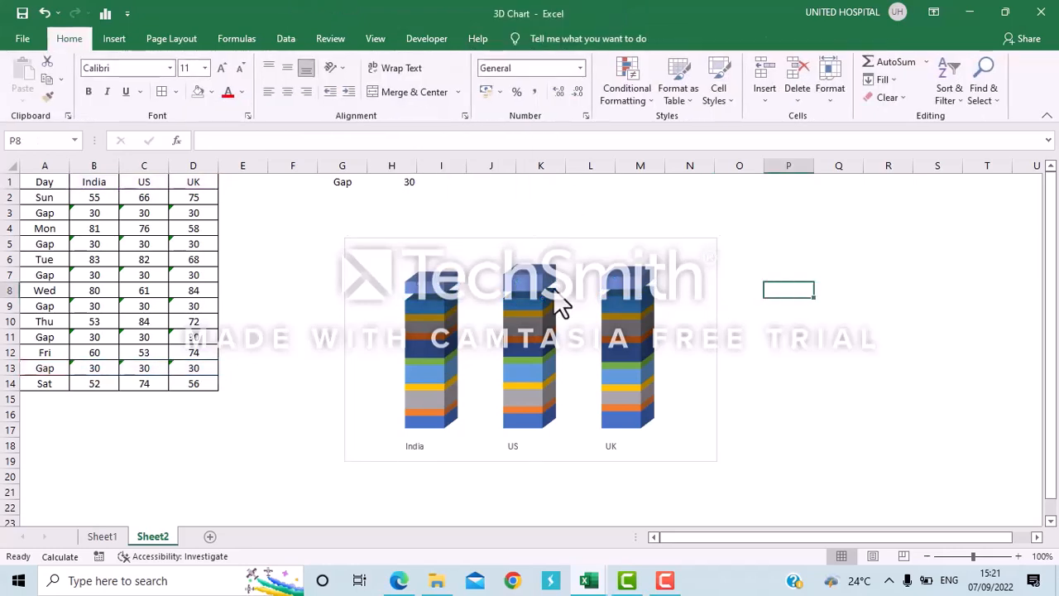
Set the shape fill to No Fill for the Gap series between Thu and Fri (row 11) and between Wed and Thu (row 9).
{"action": "left_click", "coordinate": [431, 323]}
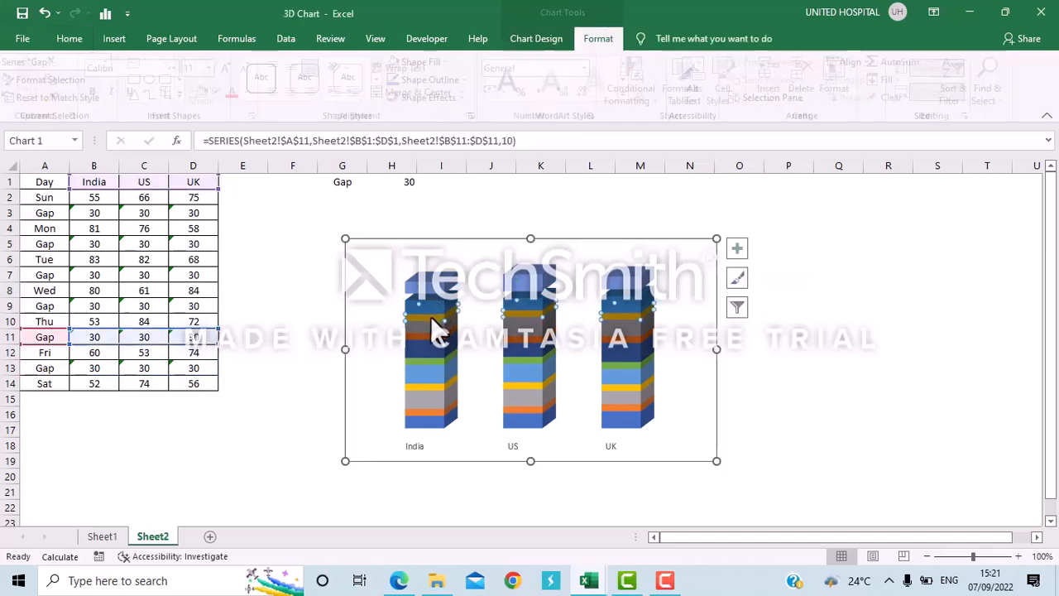
{"action": "left_click", "coordinate": [451, 64]}
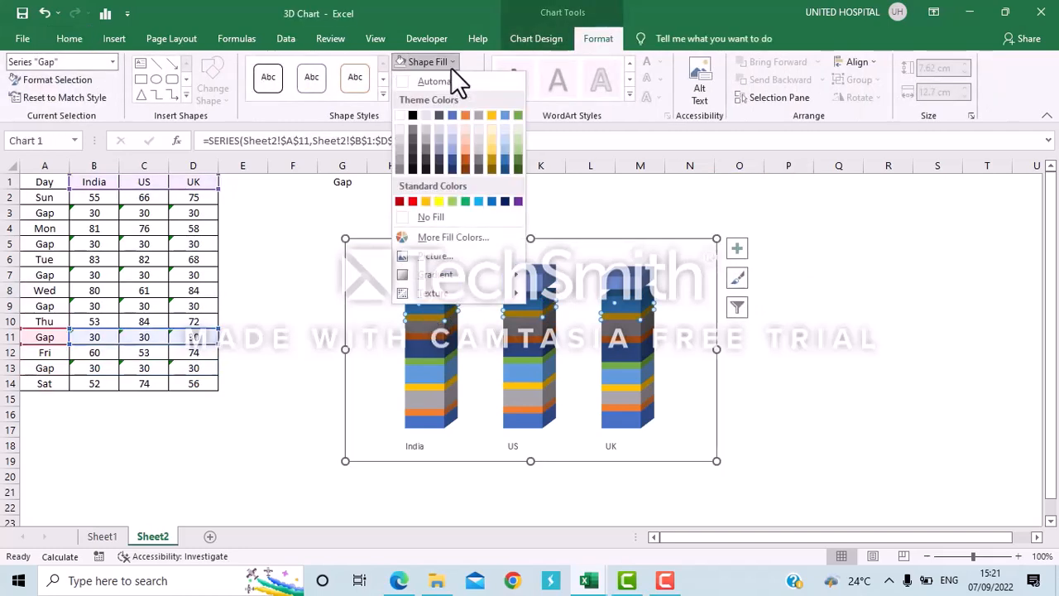
{"action": "left_click", "coordinate": [428, 217]}
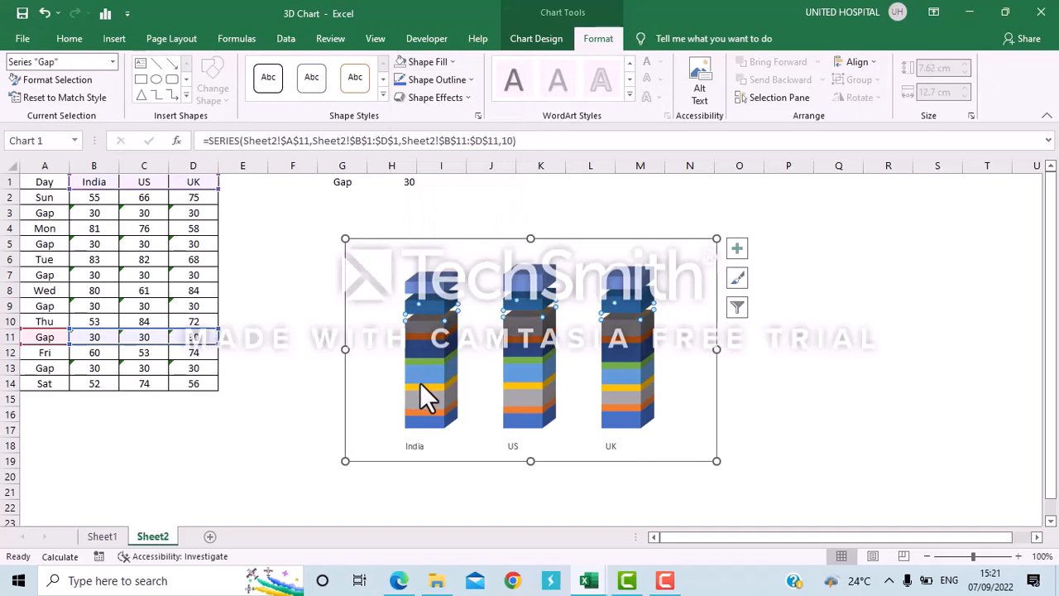
{"action": "left_click", "coordinate": [437, 335]}
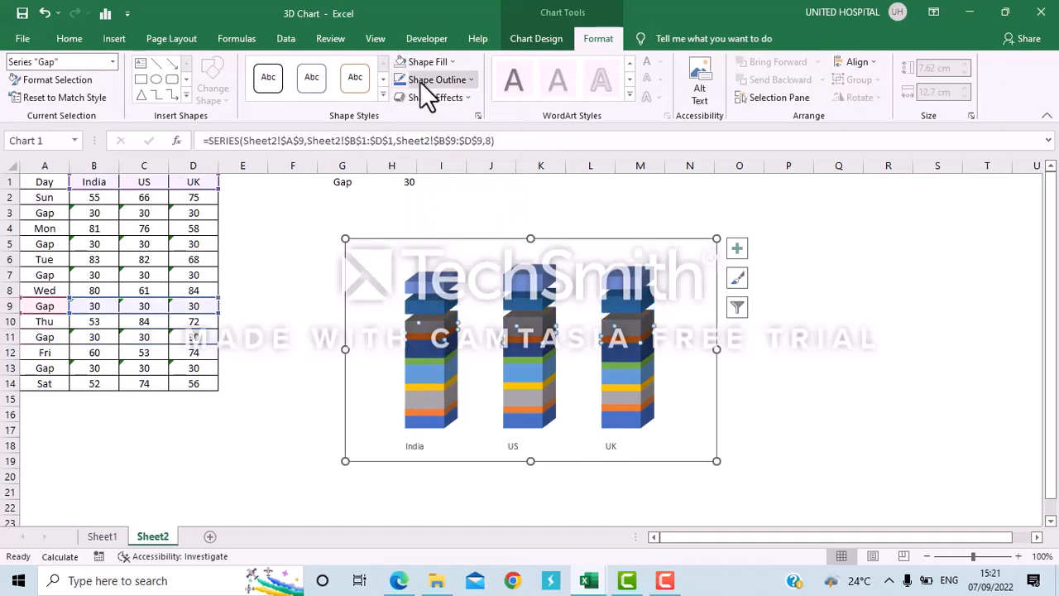
{"action": "left_click", "coordinate": [417, 60]}
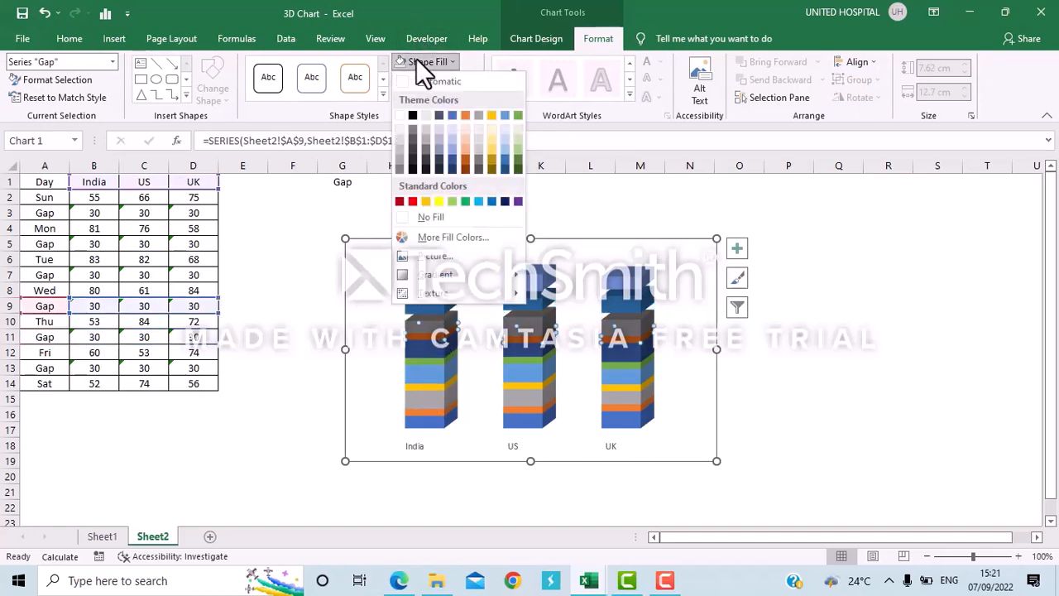
{"action": "left_click", "coordinate": [406, 219]}
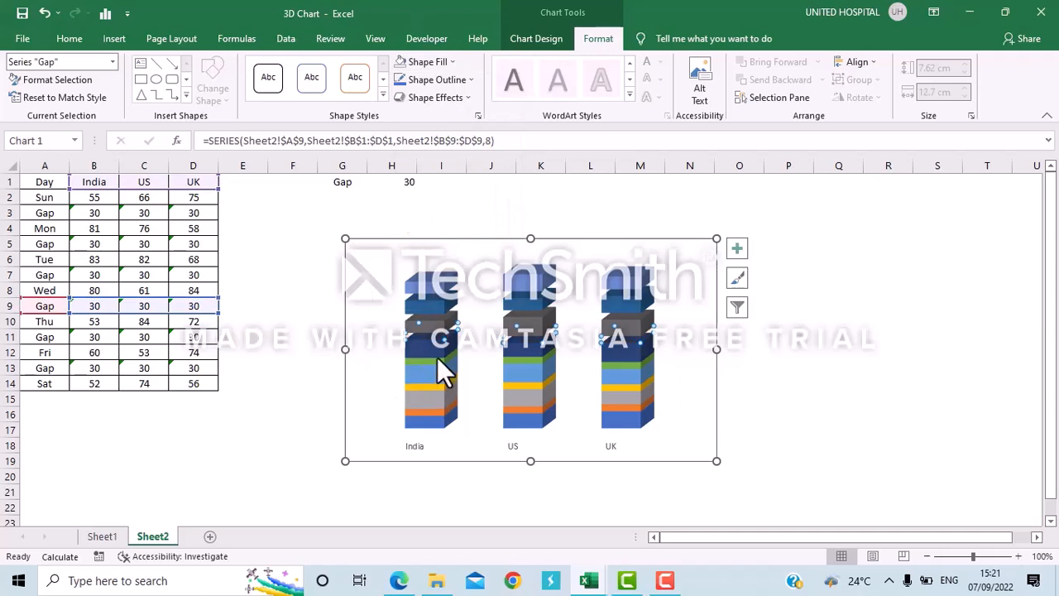
Set the shape fill to No Fill for the Gap series between Tue and Wed (row 7) and between Mon and Tue (row 5).
{"action": "left_click", "coordinate": [433, 362]}
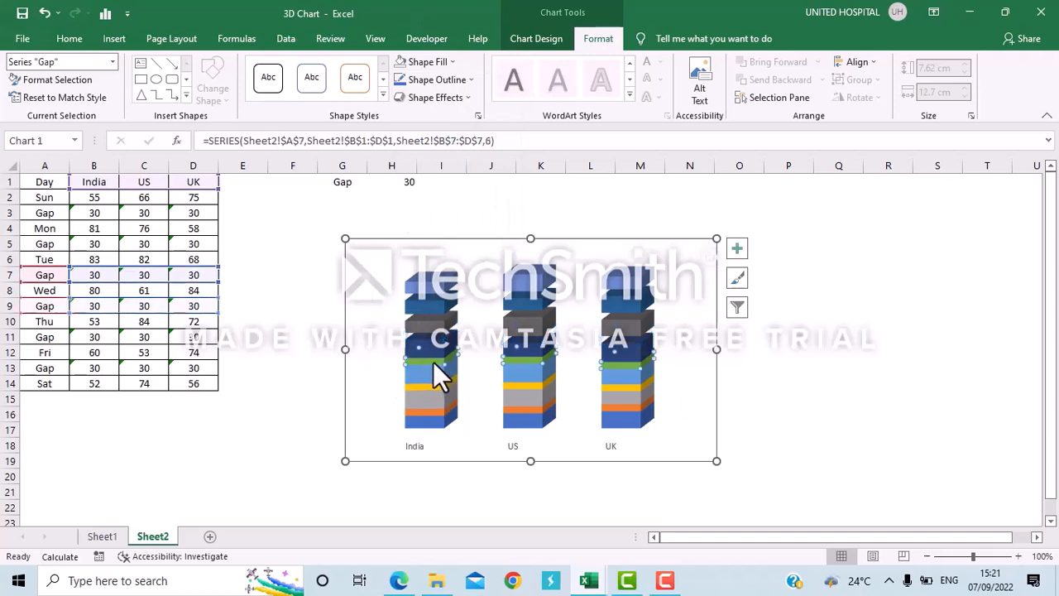
{"action": "left_click", "coordinate": [432, 62]}
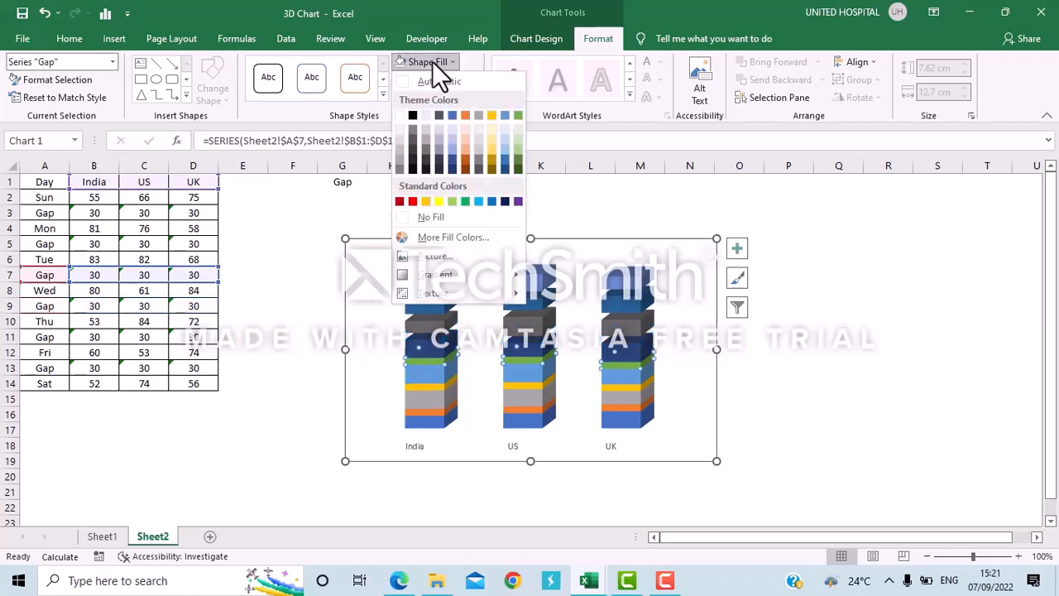
{"action": "left_click", "coordinate": [435, 217]}
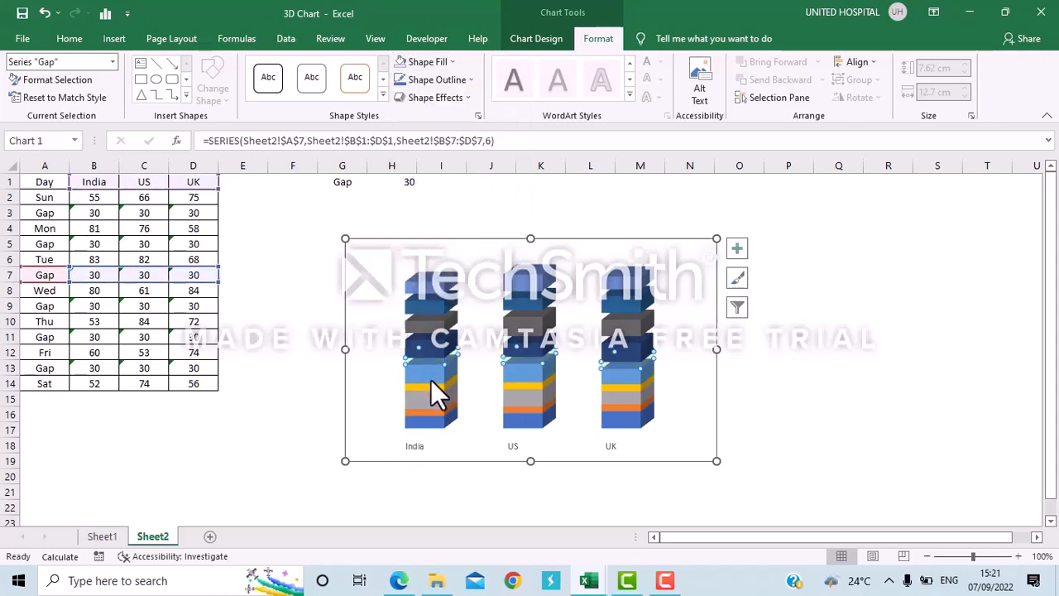
{"action": "left_click", "coordinate": [426, 385]}
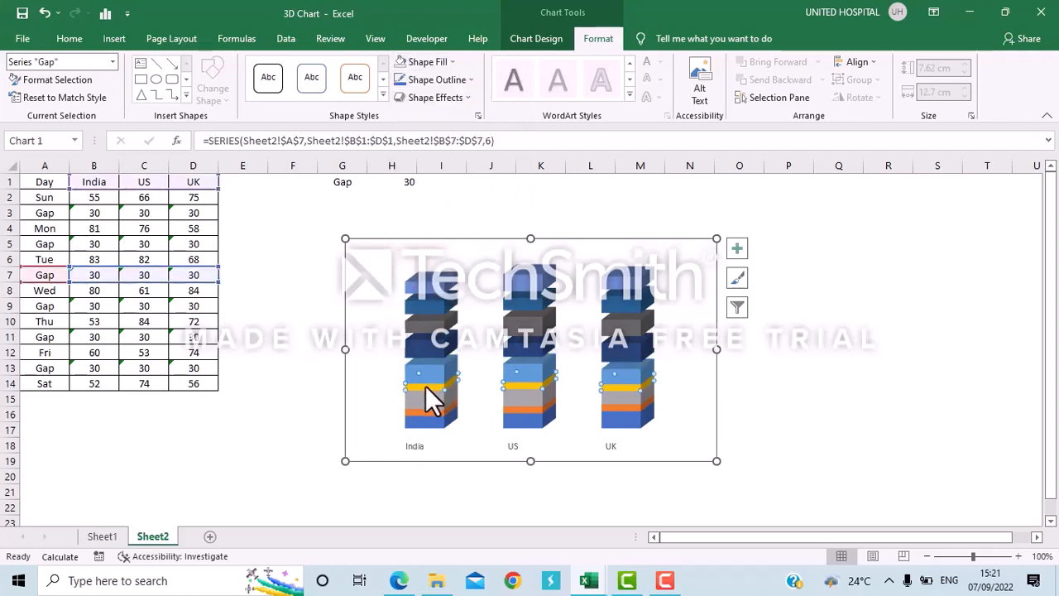
{"action": "left_click", "coordinate": [429, 64]}
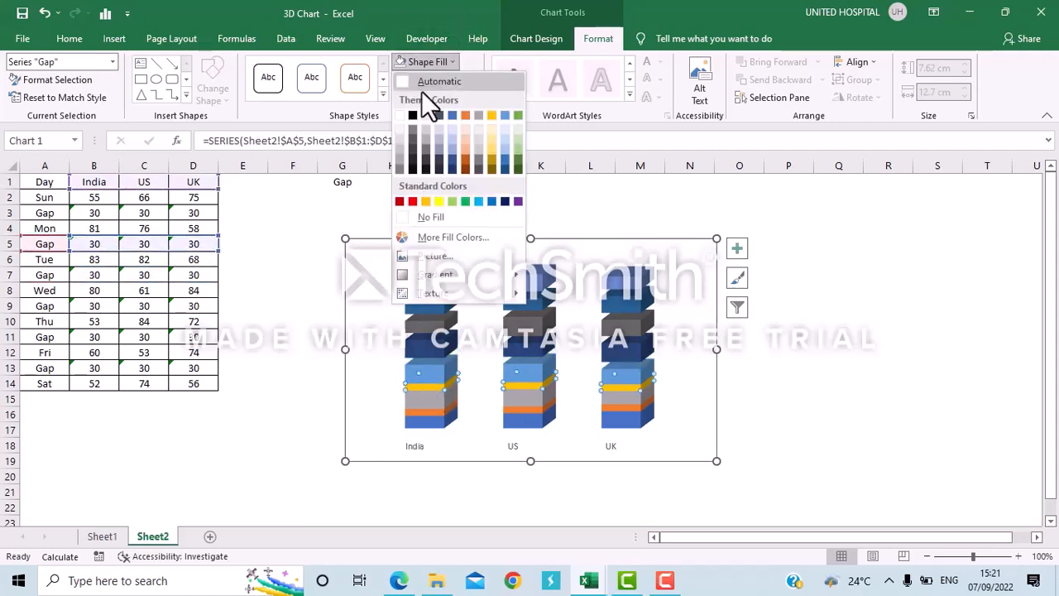
{"action": "left_click", "coordinate": [418, 222]}
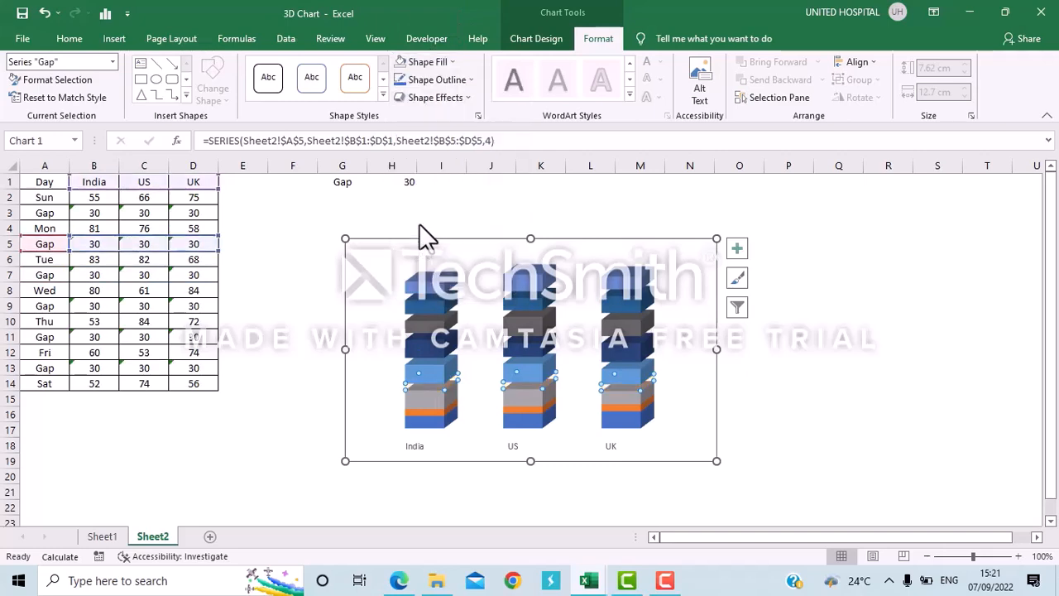
Set the shape fill of the Gap series between Sun and Mon (row 3) to No Fill and deselect the chart.
{"action": "left_click", "coordinate": [427, 404]}
{"action": "left_click", "coordinate": [427, 58]}
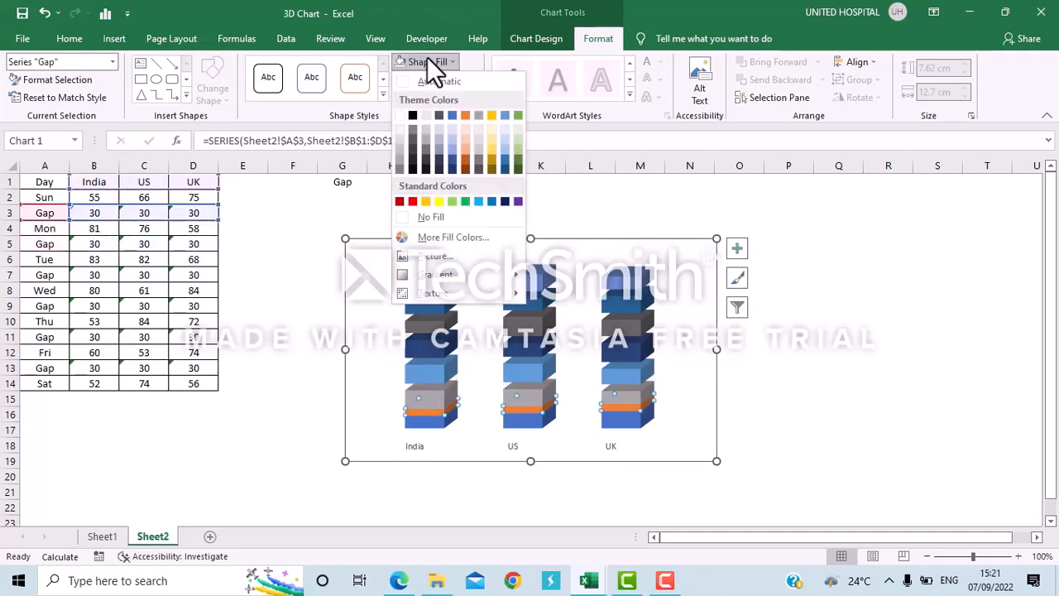
{"action": "left_click", "coordinate": [417, 212]}
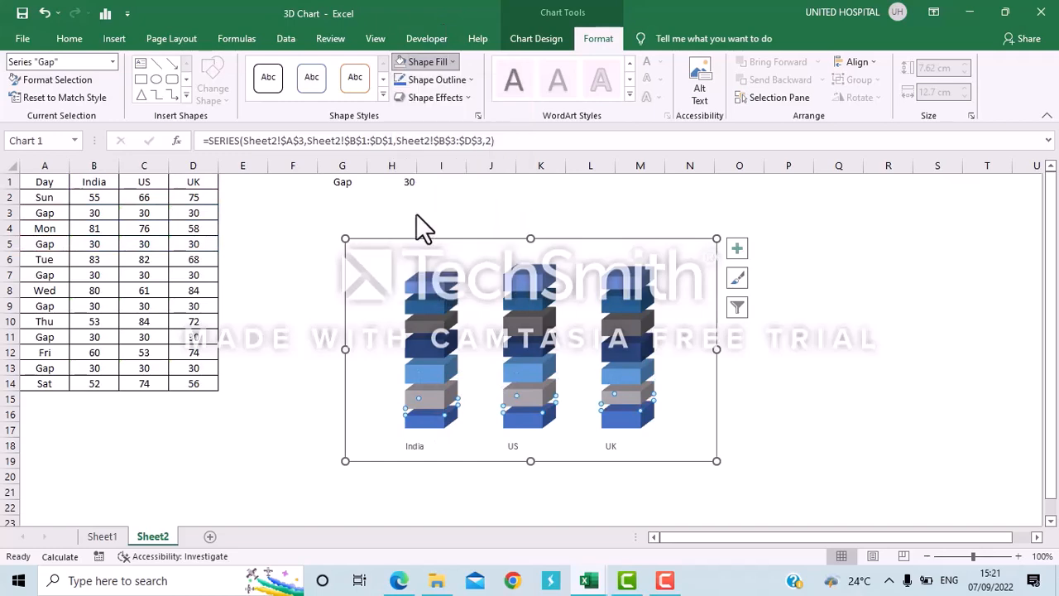
{"action": "left_click", "coordinate": [796, 380]}
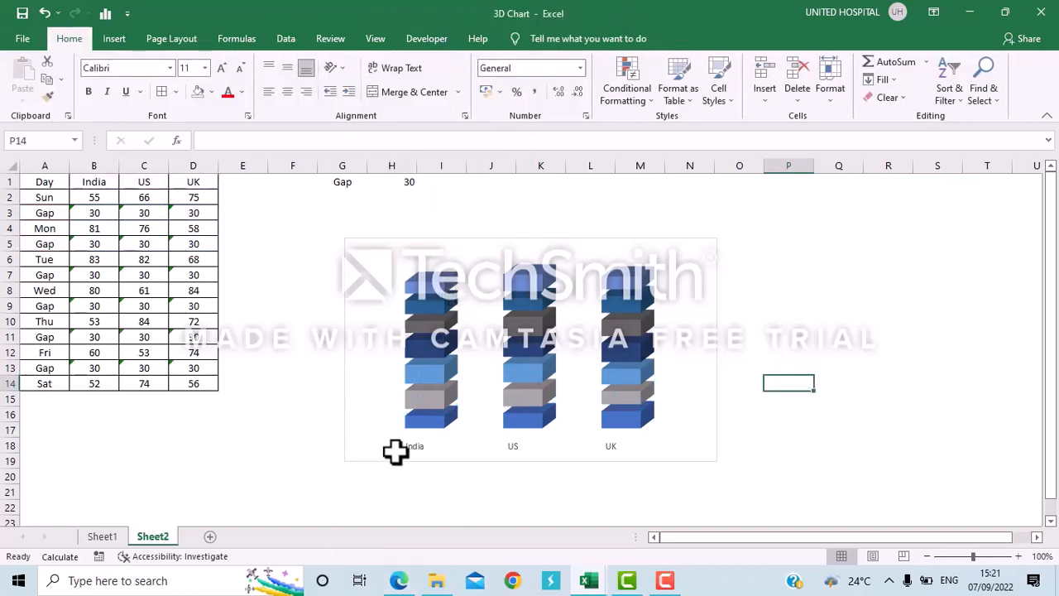
Set the chart area's 3-D X Rotation to 30°.
{"action": "double_click", "coordinate": [693, 250]}
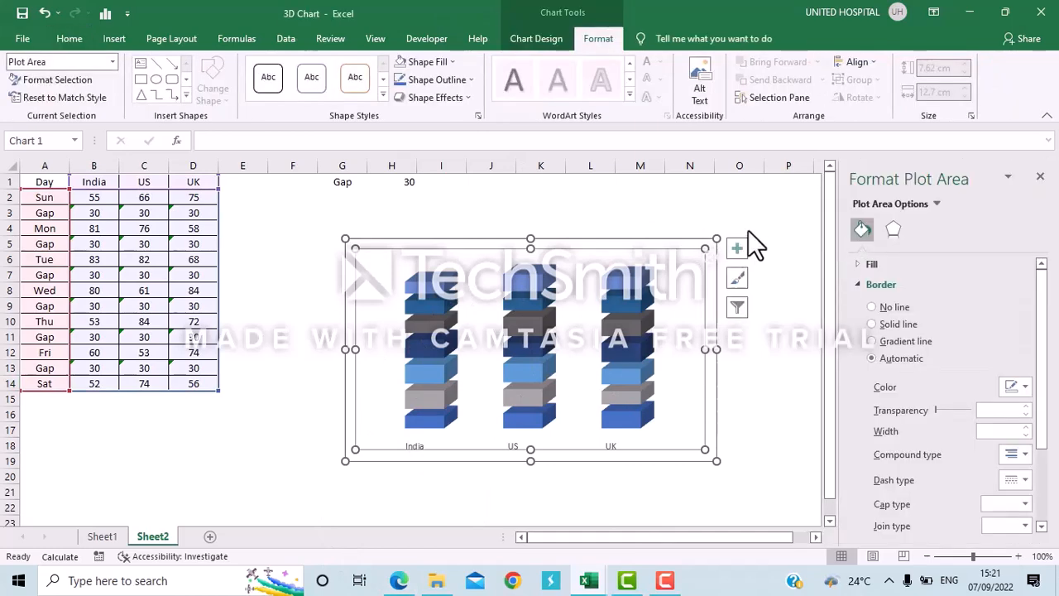
{"action": "left_click", "coordinate": [755, 192]}
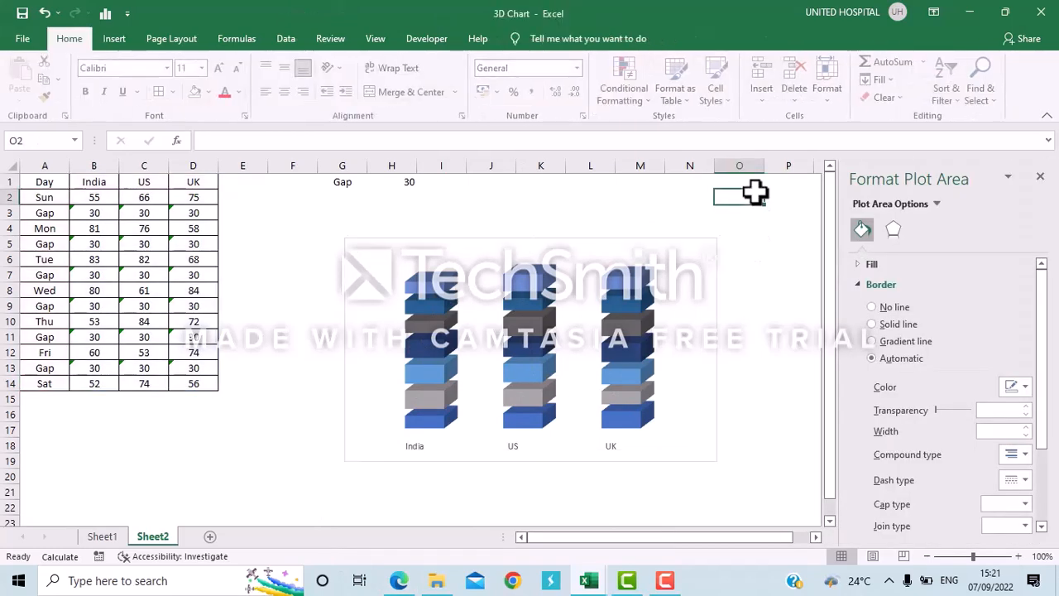
{"action": "left_click", "coordinate": [698, 243]}
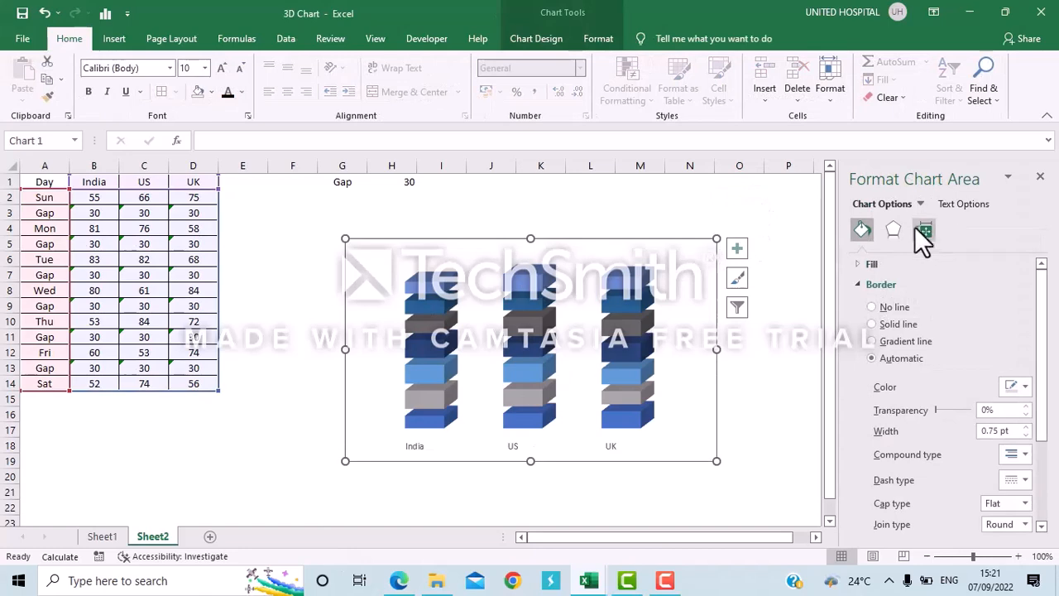
{"action": "left_click", "coordinate": [892, 230]}
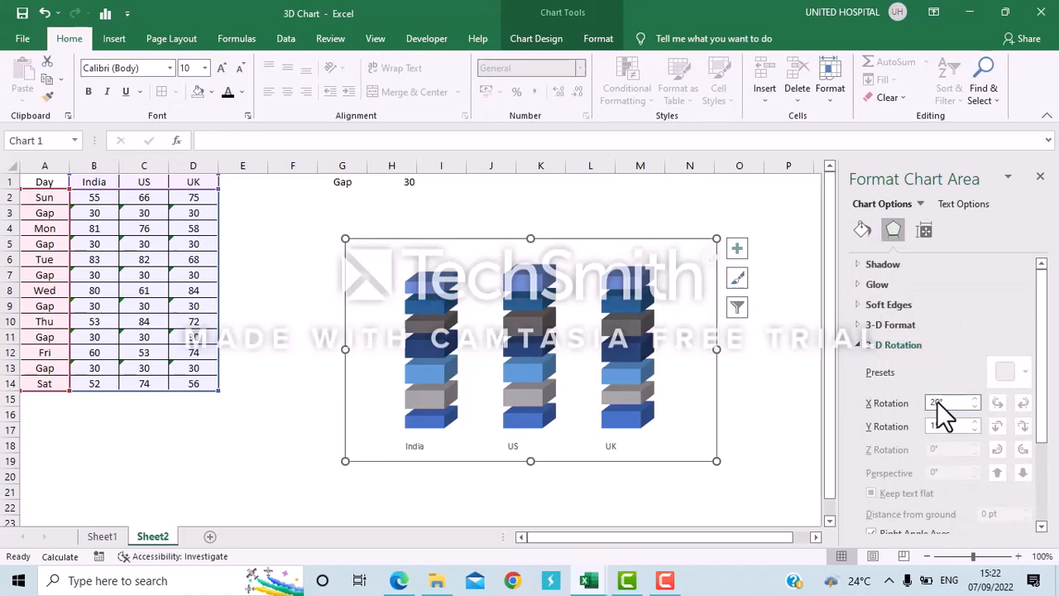
{"action": "key", "text": "BackSpace"}
{"action": "type", "text": "3"}
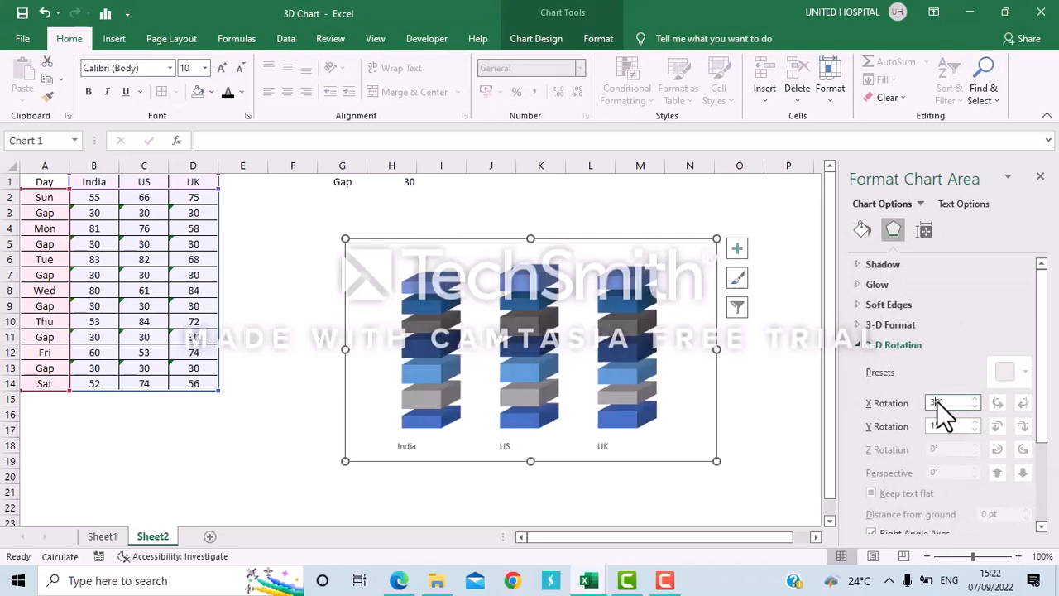
{"action": "left_click", "coordinate": [808, 402]}
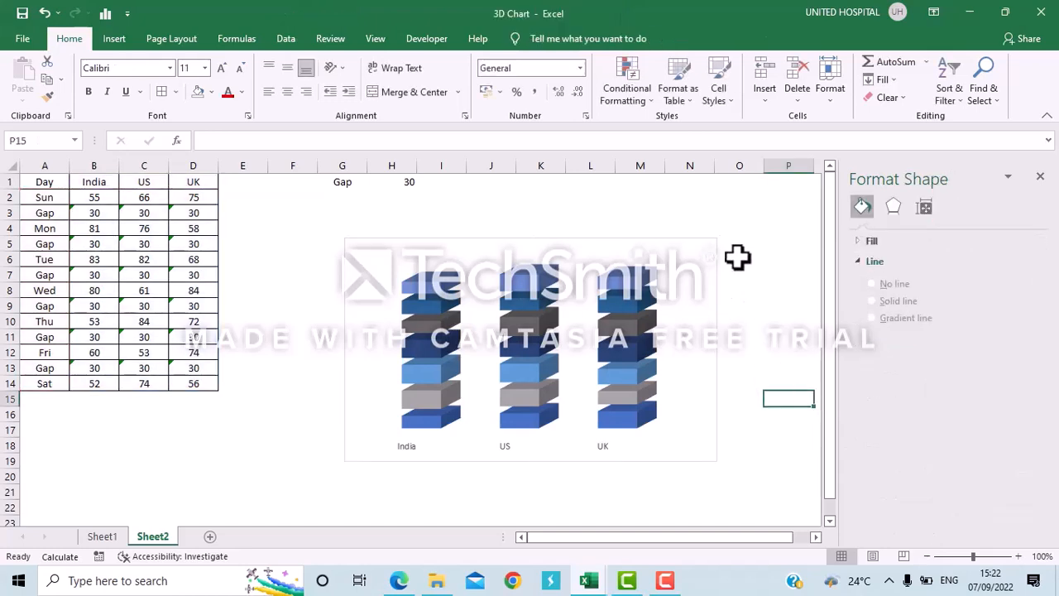
Reduce the Gap Width of the column series to 70% and close the formatting pane.
{"action": "left_click", "coordinate": [703, 264]}
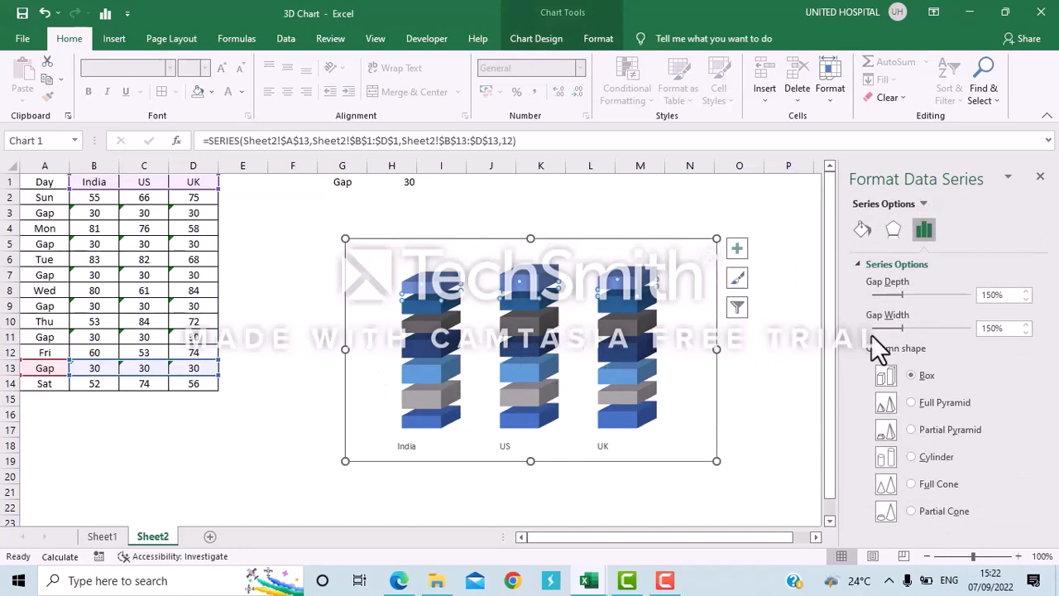
{"action": "left_click", "coordinate": [892, 328]}
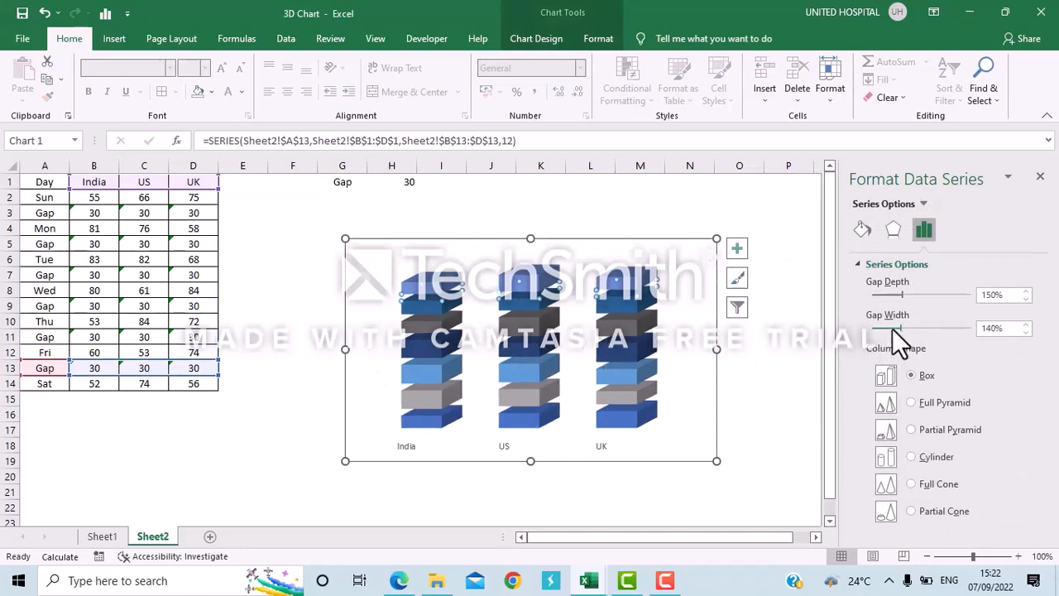
{"action": "left_click_drag", "start_coordinate": [892, 329], "coordinate": [886, 328]}
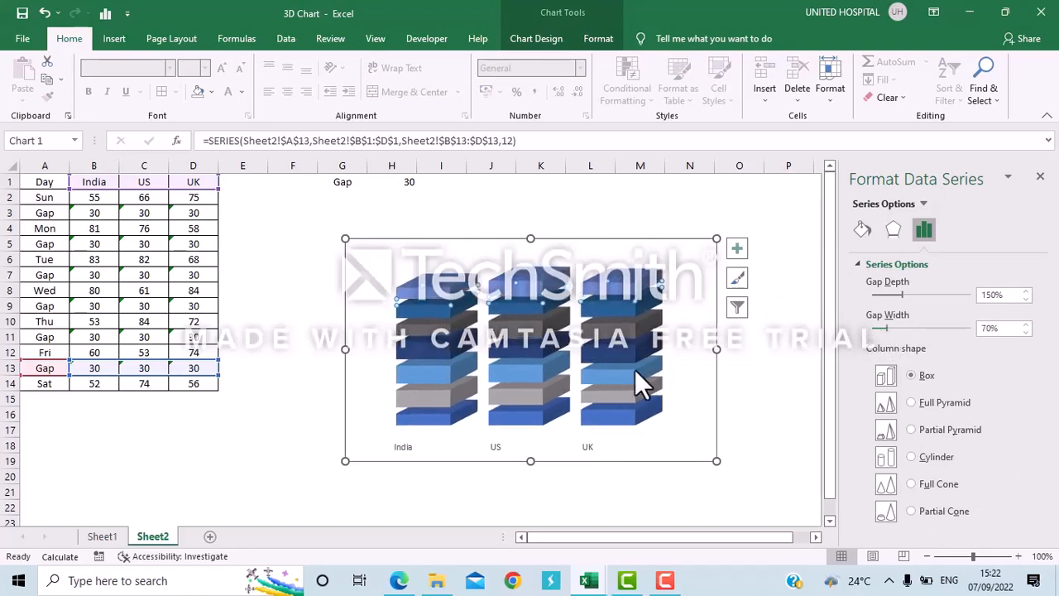
{"action": "left_click", "coordinate": [768, 372]}
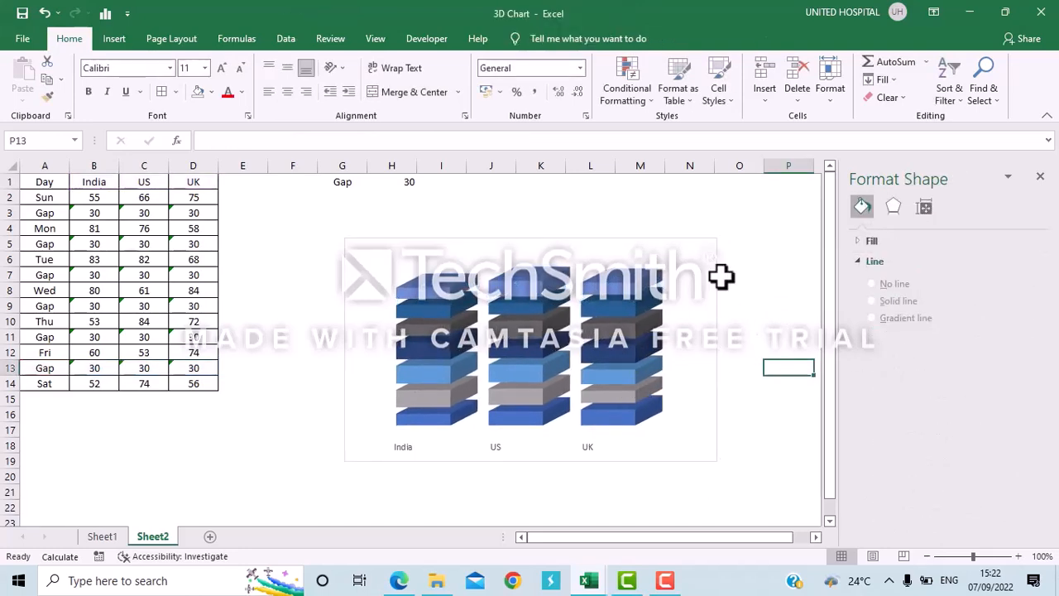
{"action": "left_click_drag", "start_coordinate": [729, 241], "coordinate": [1044, 178]}
{"action": "left_click", "coordinate": [1042, 179]}
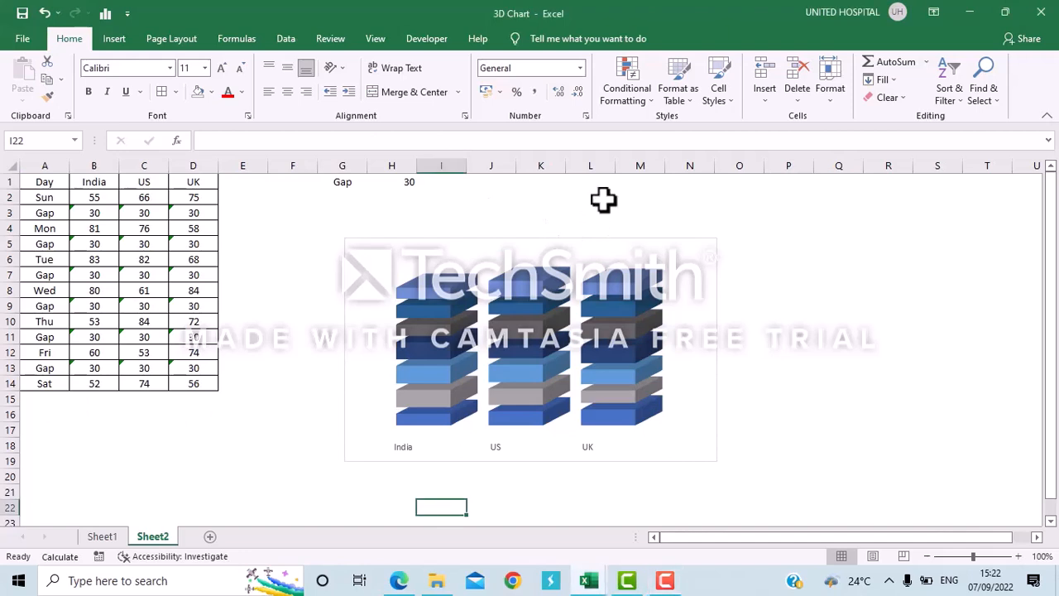
Fill the Sat series with the standard Orange color.
{"action": "left_click", "coordinate": [605, 284]}
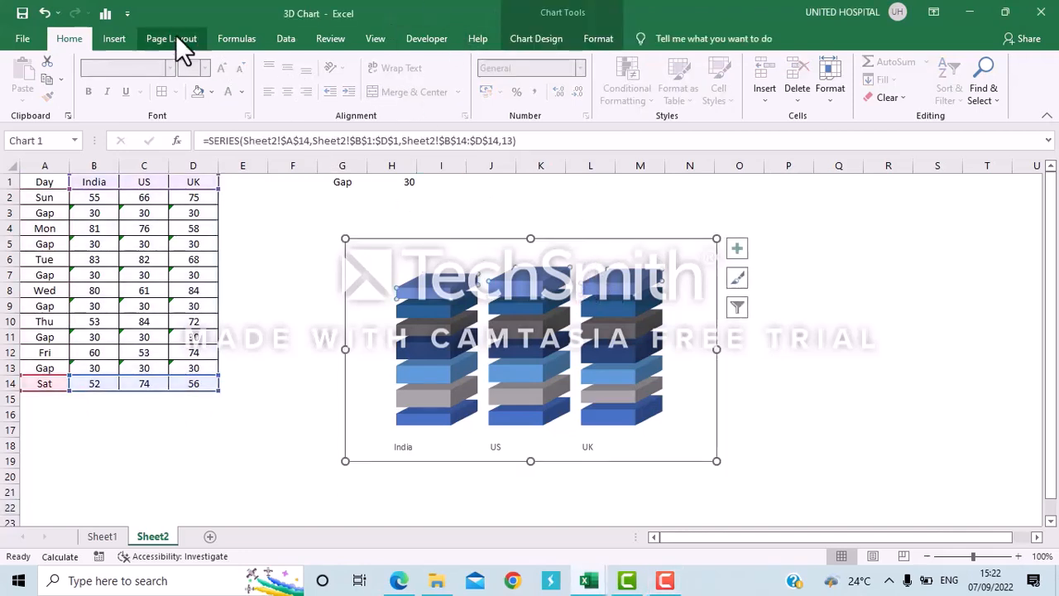
{"action": "left_click", "coordinate": [598, 40]}
{"action": "left_click", "coordinate": [447, 64]}
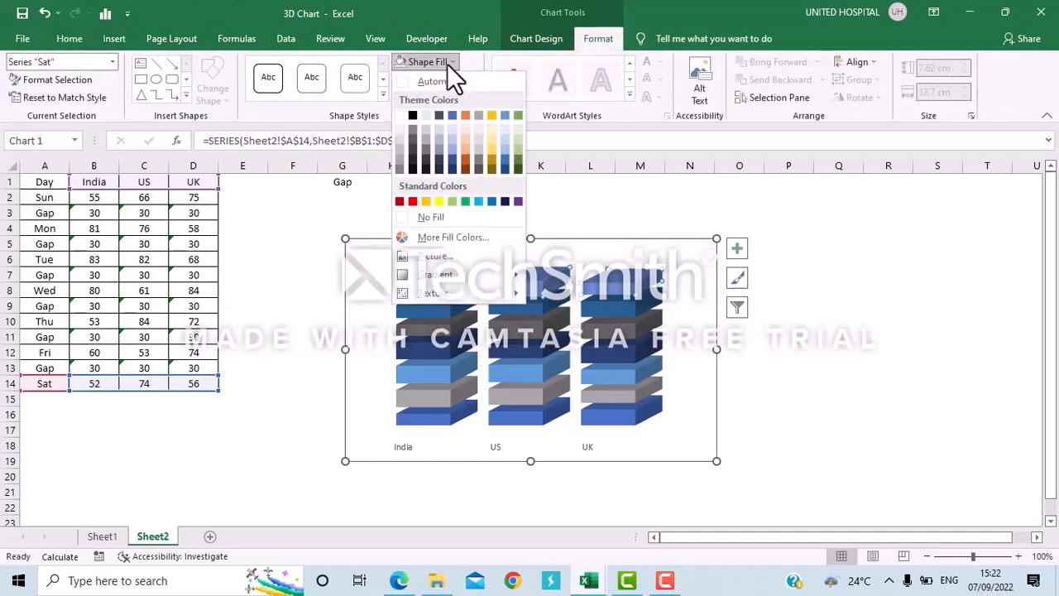
{"action": "left_click", "coordinate": [426, 201]}
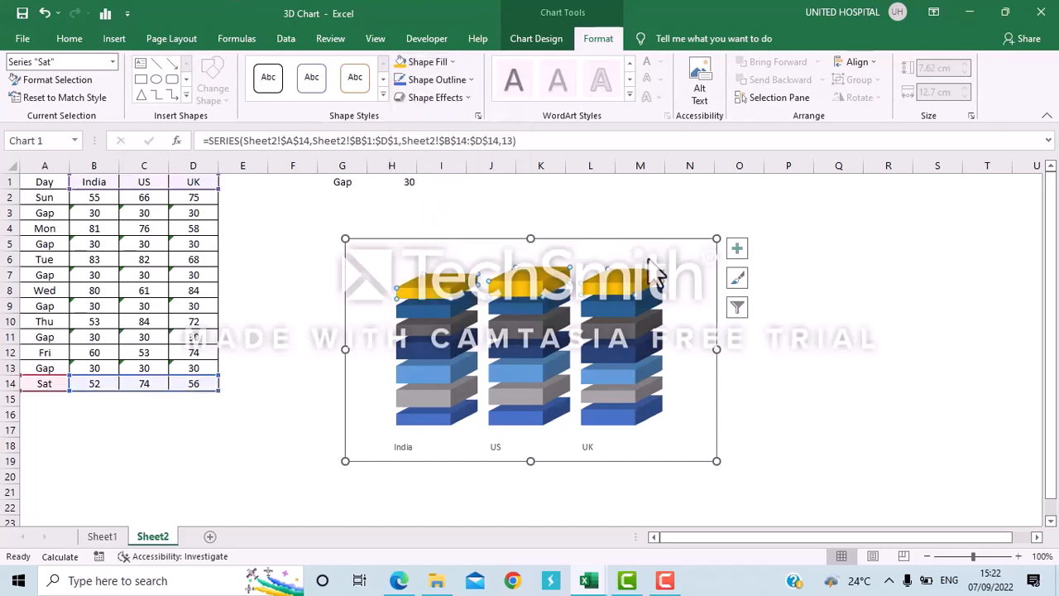
Apply the second bevel preset of the first row to the Sat series as a shape effect and deselect the chart.
{"action": "left_click", "coordinate": [415, 97]}
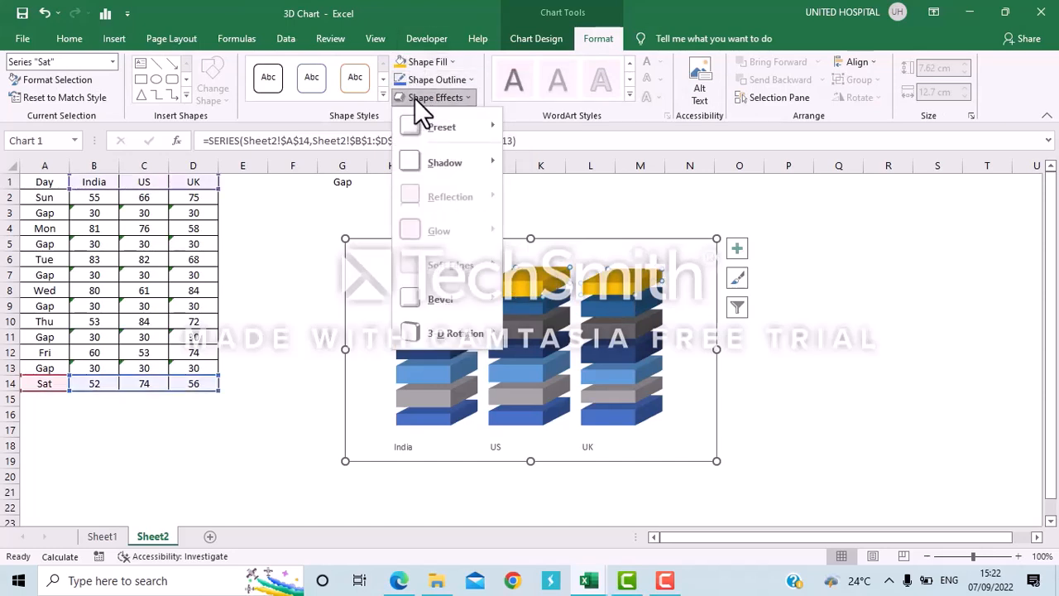
{"action": "mouse_move", "coordinate": [446, 309]}
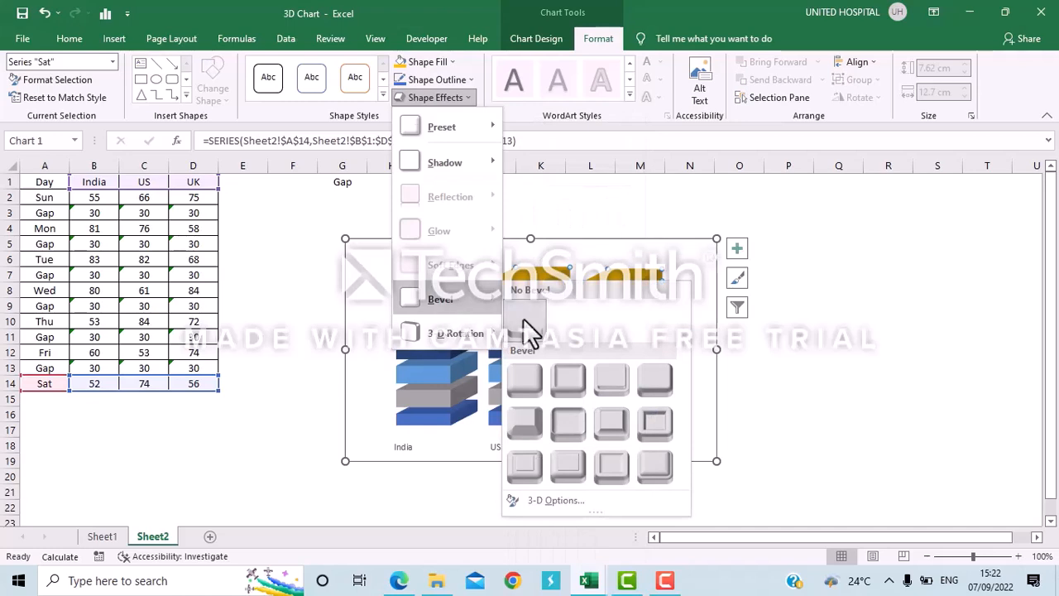
{"action": "left_click", "coordinate": [572, 392]}
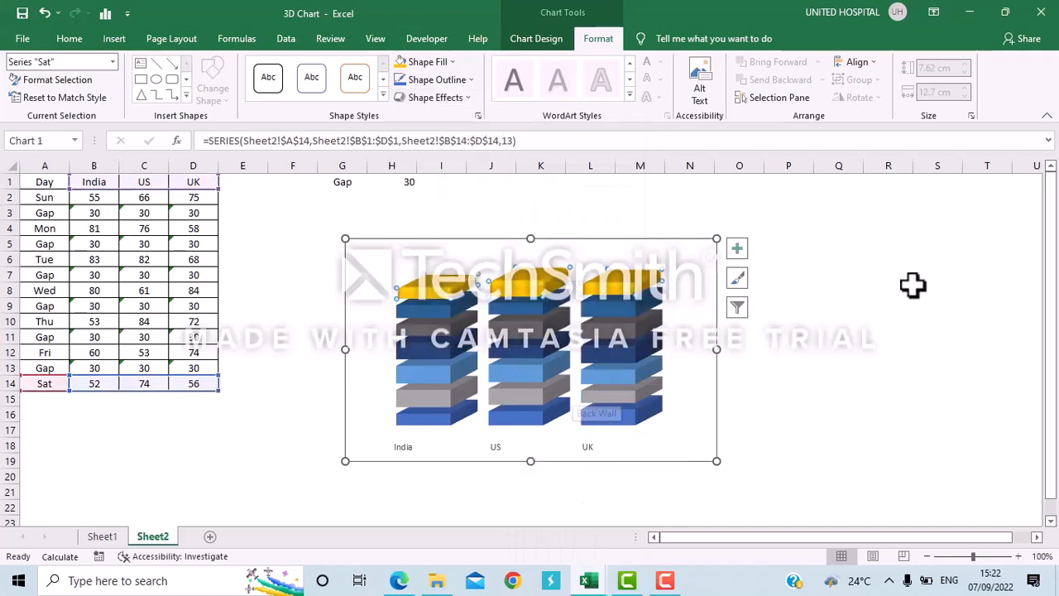
{"action": "left_click", "coordinate": [871, 303]}
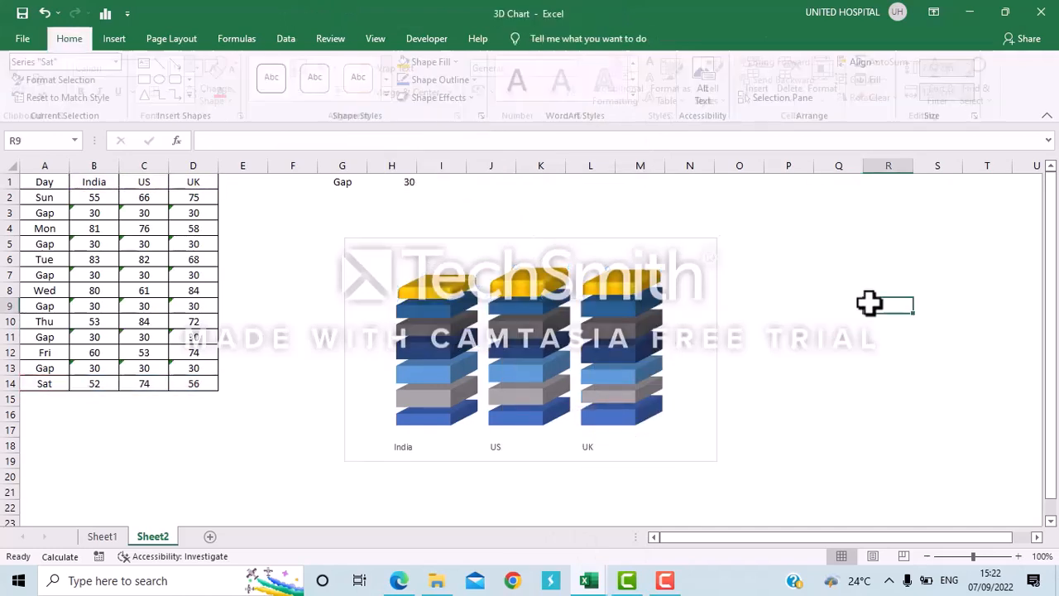
Apply the same second bevel preset of the first row to the Fri series.
{"action": "left_click", "coordinate": [436, 308]}
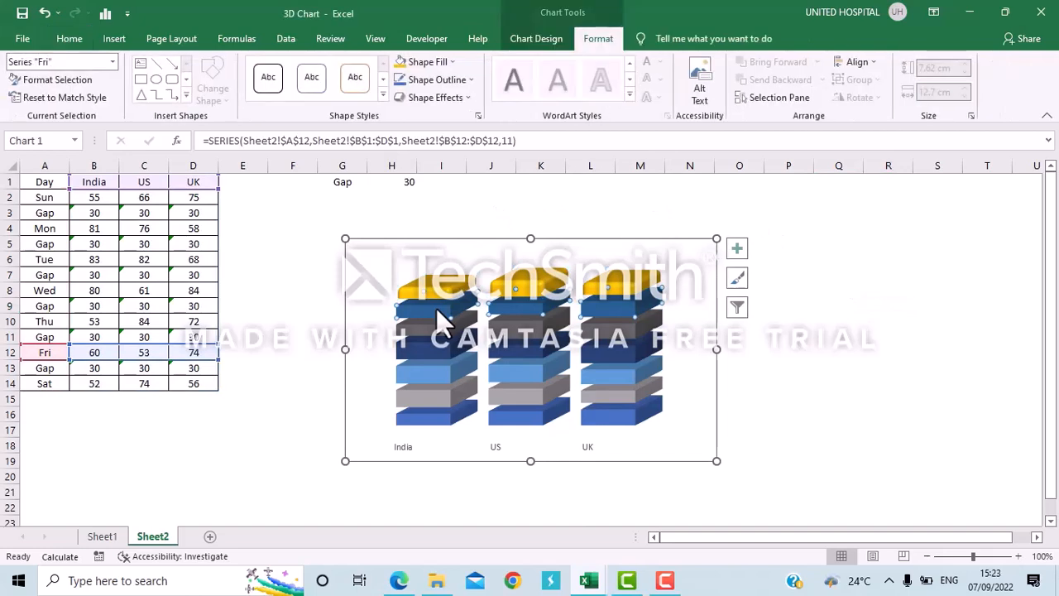
{"action": "left_click", "coordinate": [440, 100]}
{"action": "mouse_move", "coordinate": [452, 308]}
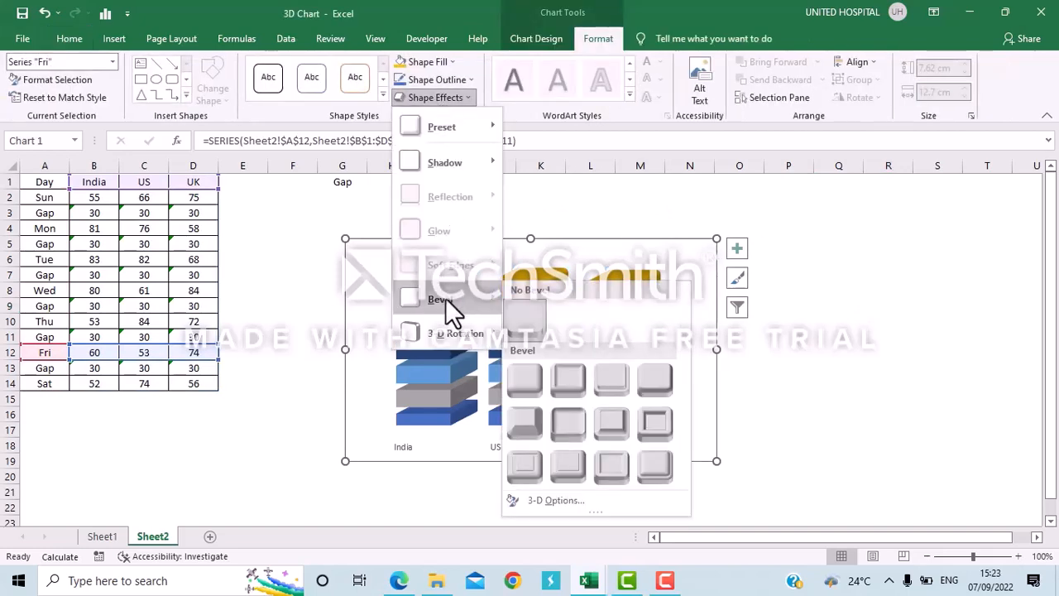
{"action": "left_click", "coordinate": [568, 389]}
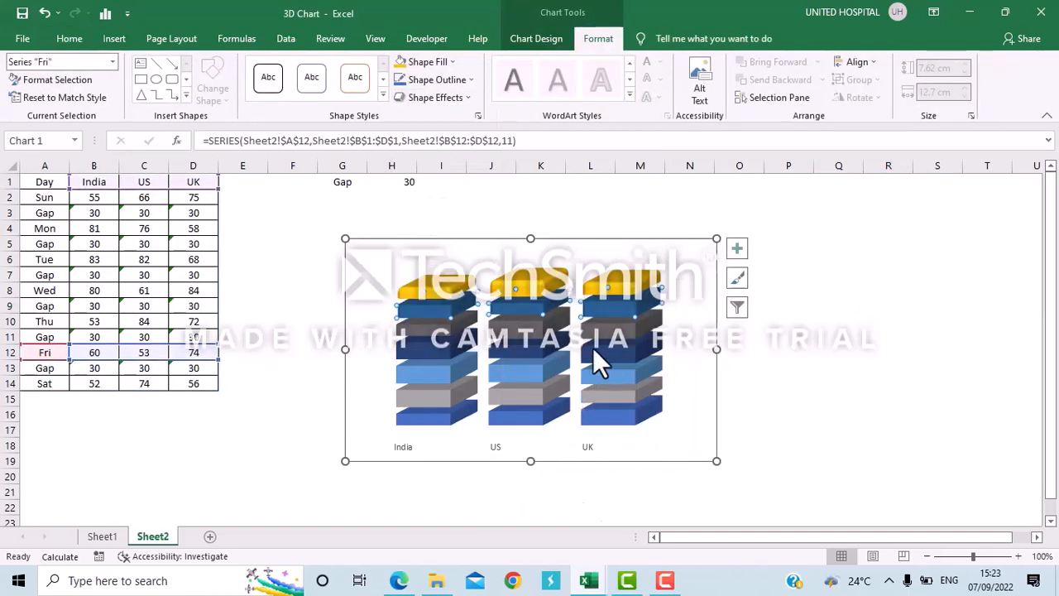
{"action": "left_click", "coordinate": [448, 62]}
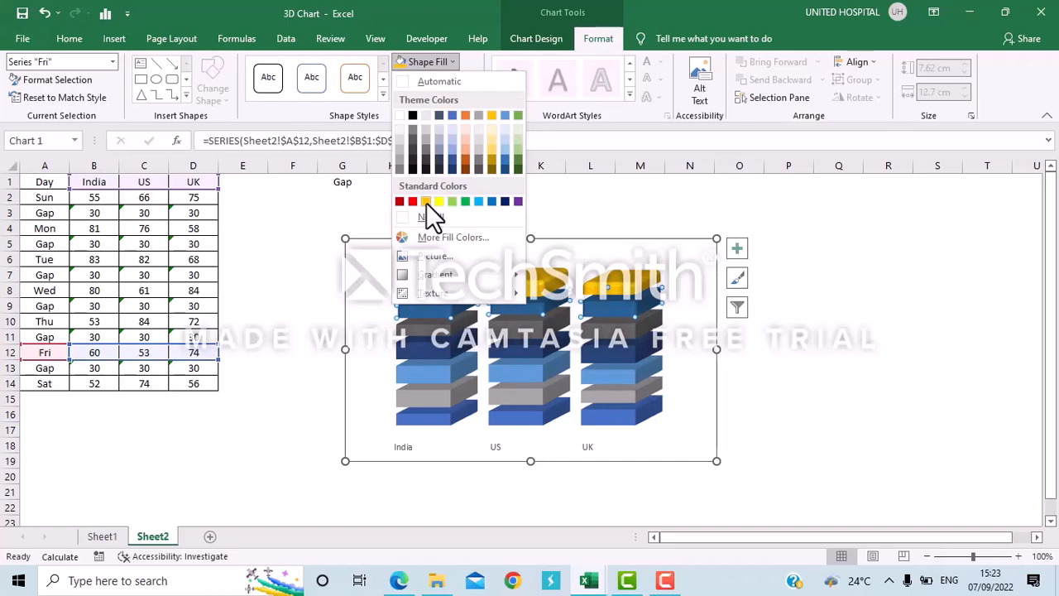
{"action": "left_click", "coordinate": [804, 249]}
{"action": "left_click", "coordinate": [793, 291]}
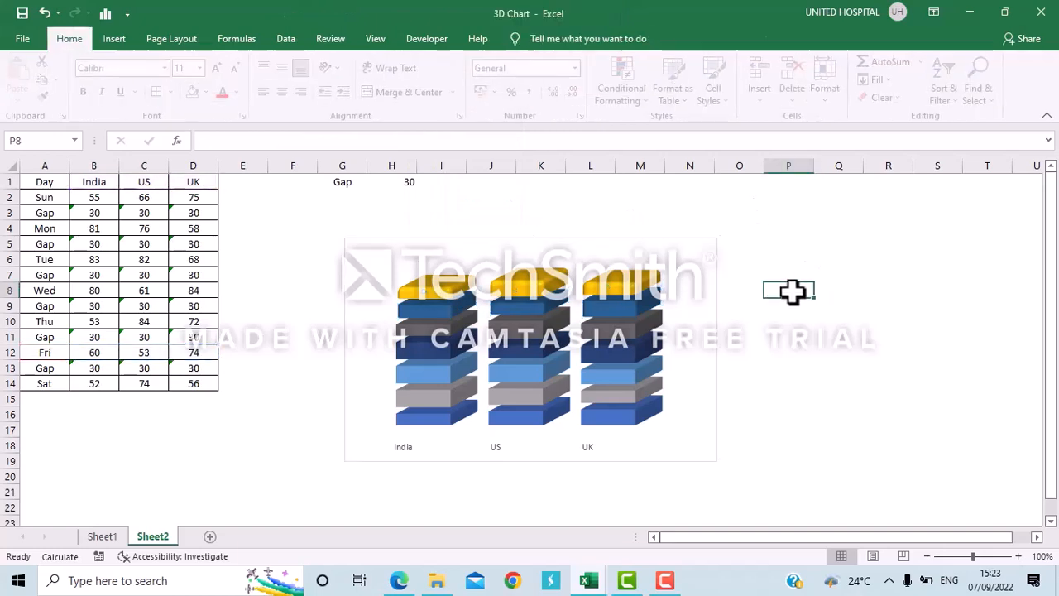
Fill the Fri series with the standard Orange color.
{"action": "left_click", "coordinate": [601, 310]}
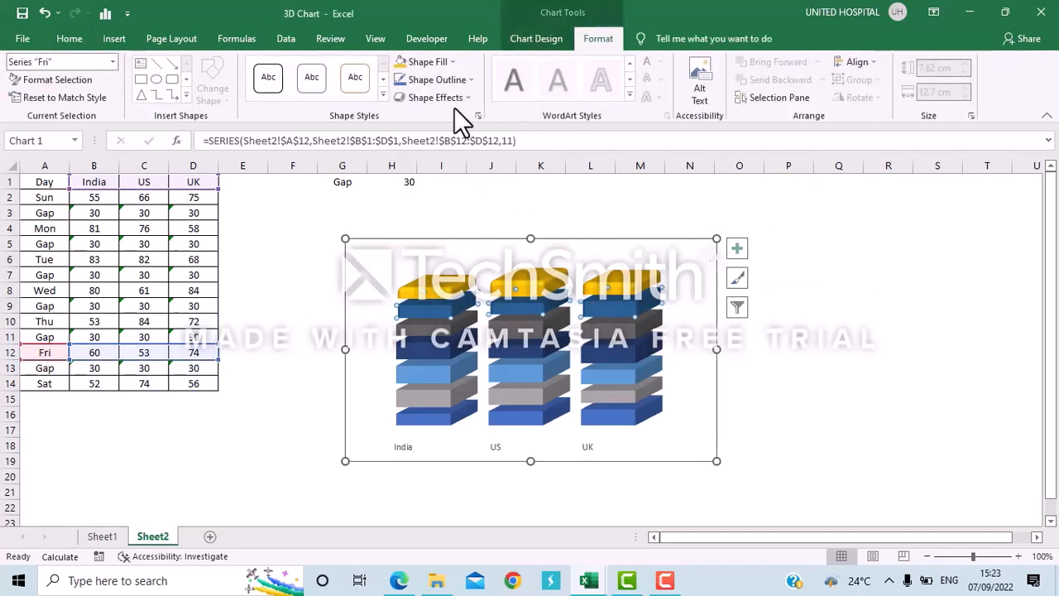
{"action": "left_click", "coordinate": [434, 68]}
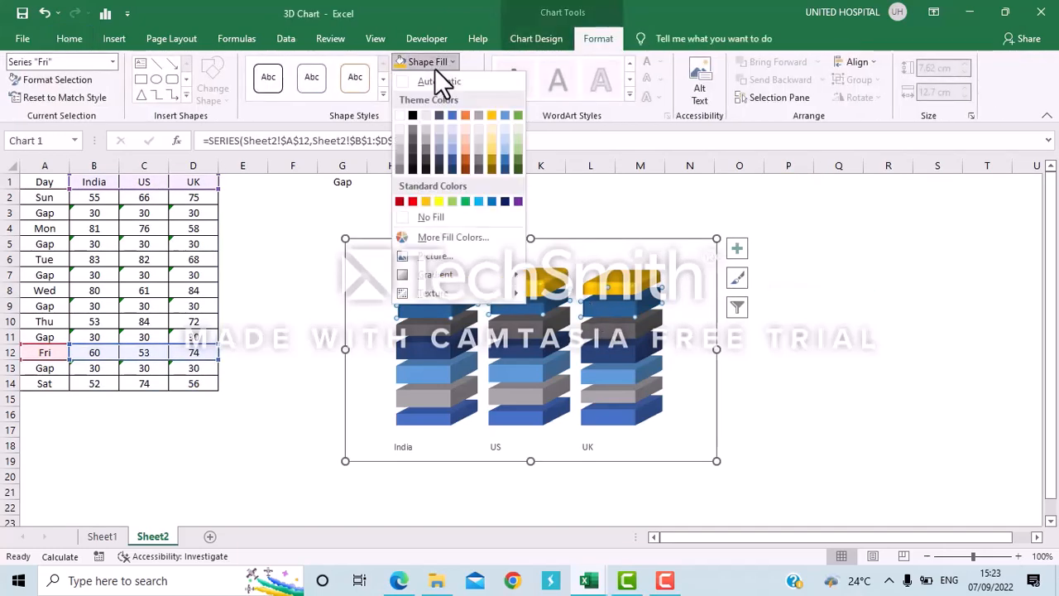
{"action": "left_click", "coordinate": [421, 216]}
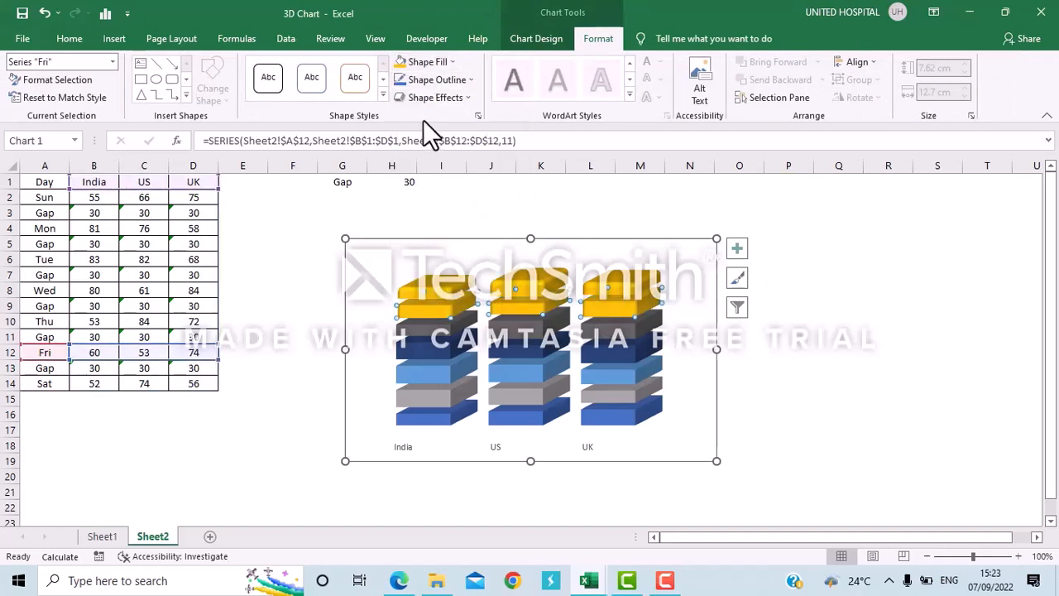
Fill the Fri series with the orange theme color and the Thu series with a medium gray theme shade.
{"action": "left_click", "coordinate": [441, 66]}
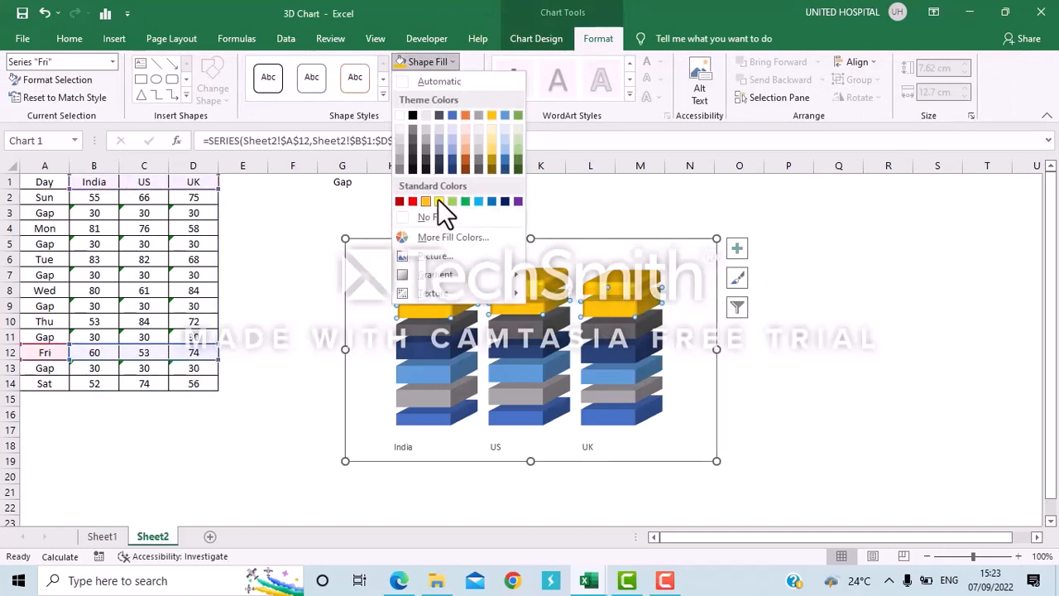
{"action": "left_click", "coordinate": [492, 115]}
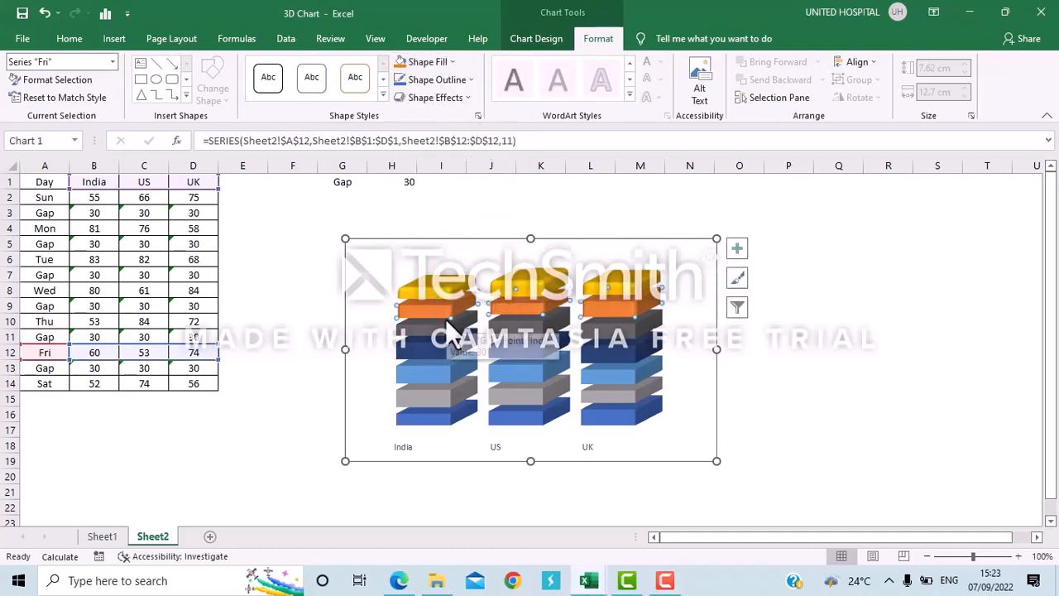
{"action": "left_click", "coordinate": [488, 319]}
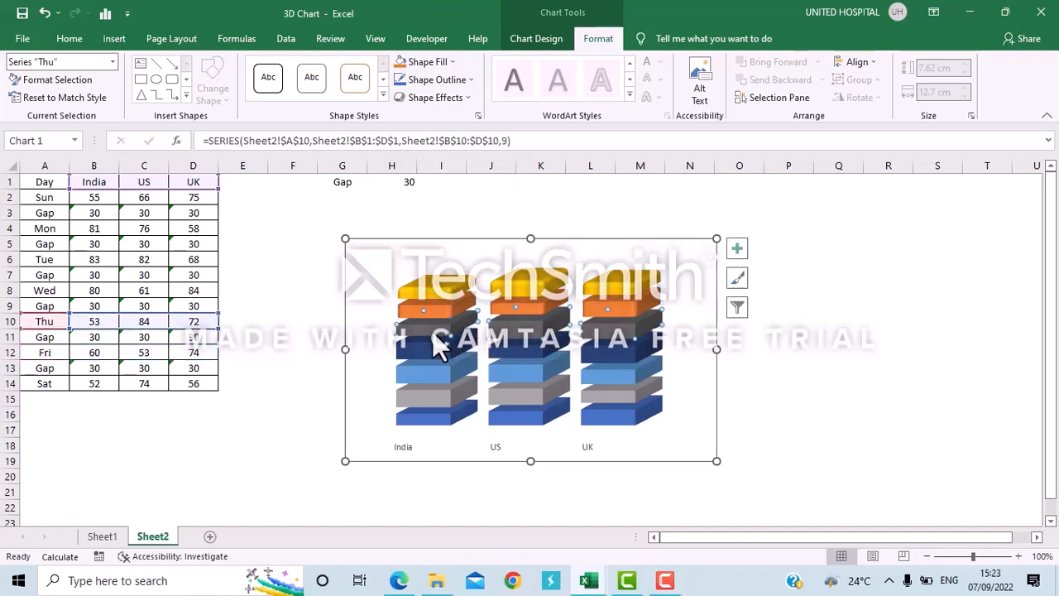
{"action": "left_click", "coordinate": [444, 63]}
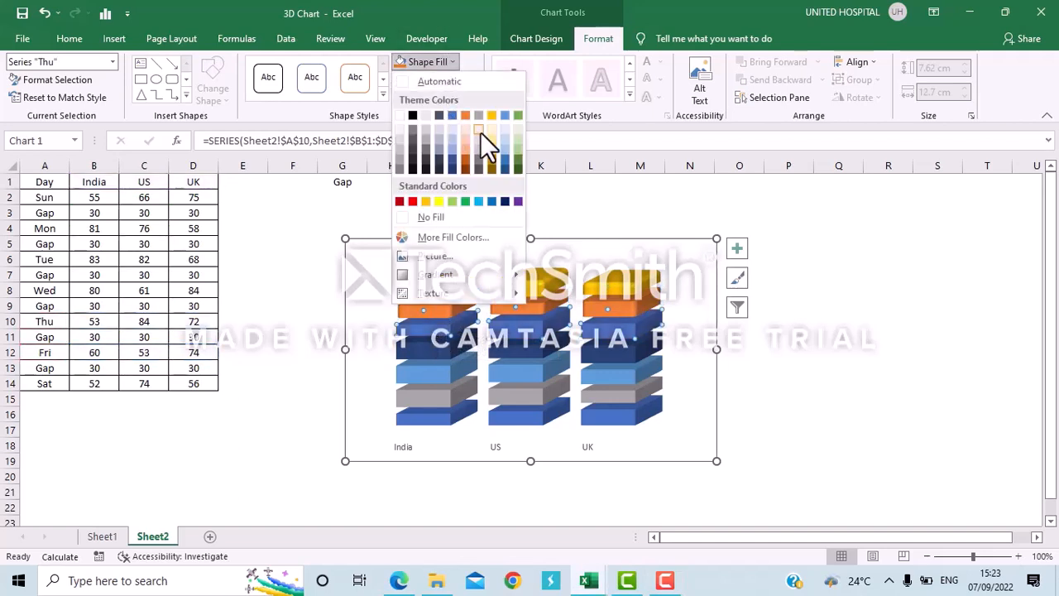
{"action": "left_click", "coordinate": [426, 139]}
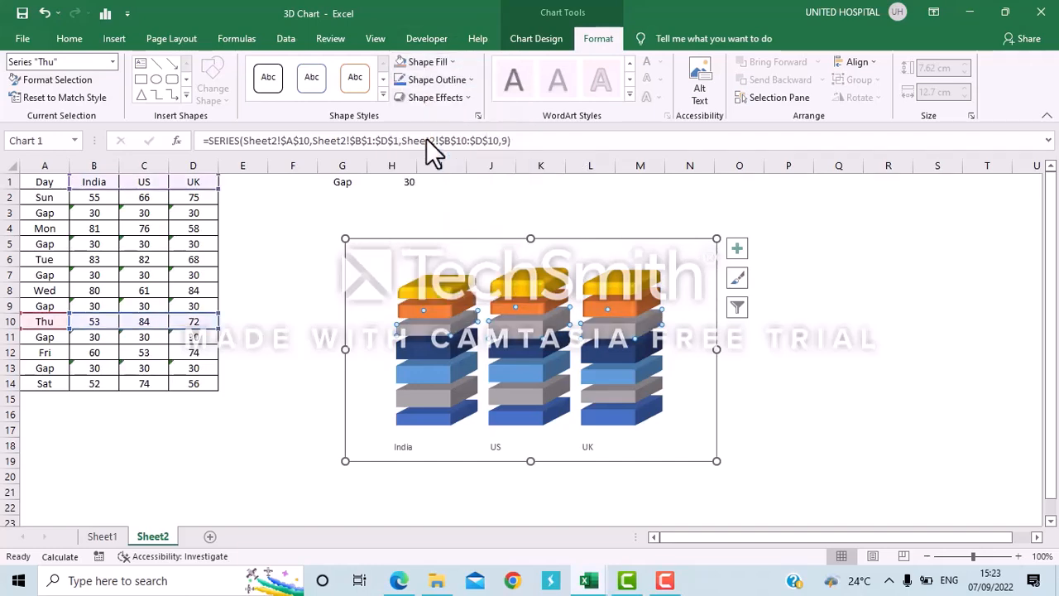
Apply the second bevel preset of the first row to the Thu series and deselect the chart.
{"action": "left_click", "coordinate": [466, 96]}
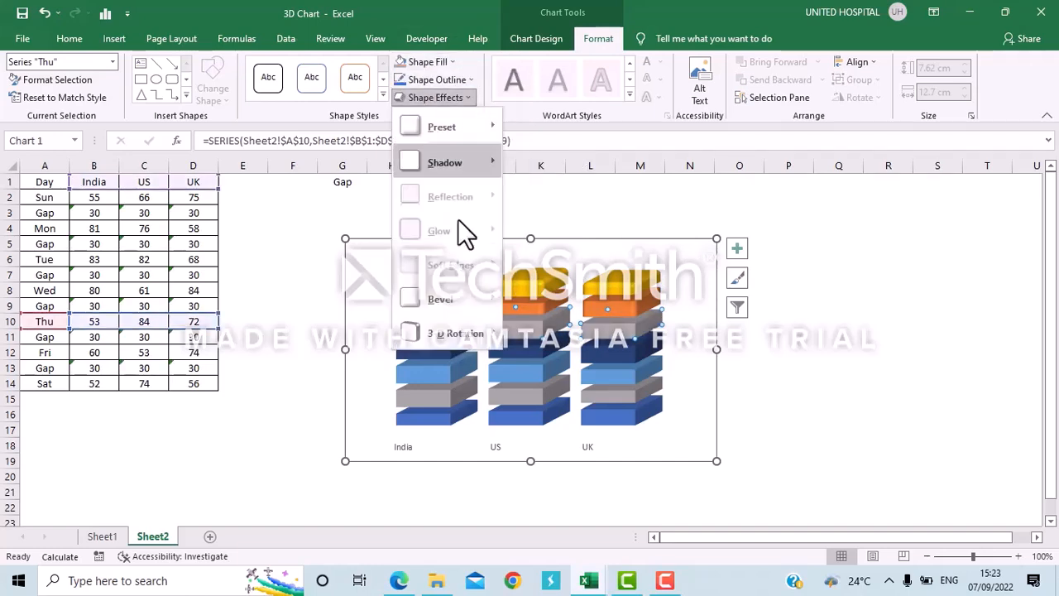
{"action": "mouse_move", "coordinate": [463, 302]}
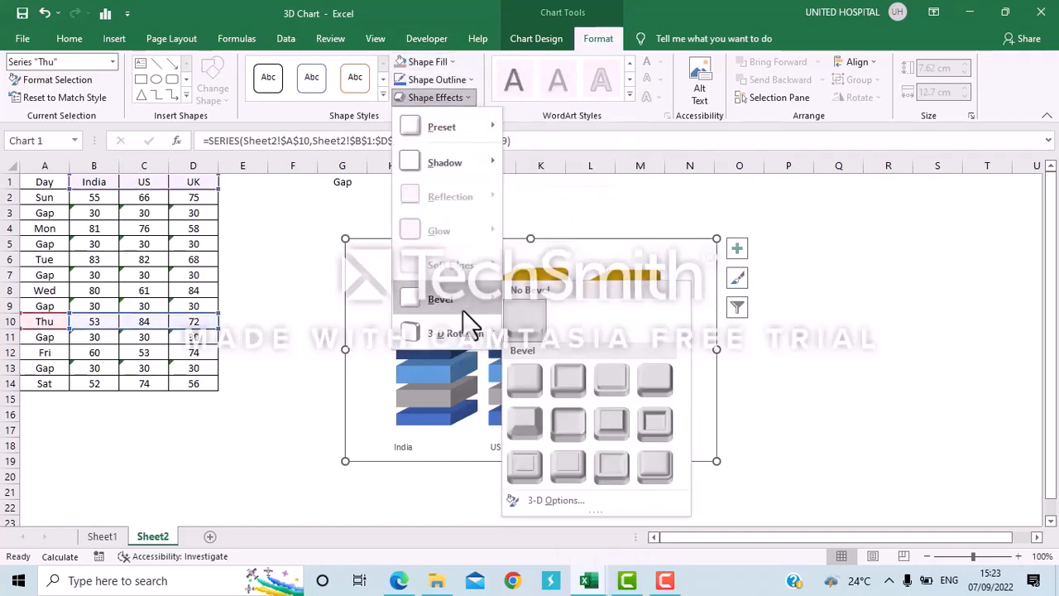
{"action": "left_click", "coordinate": [573, 386]}
{"action": "left_click", "coordinate": [739, 364]}
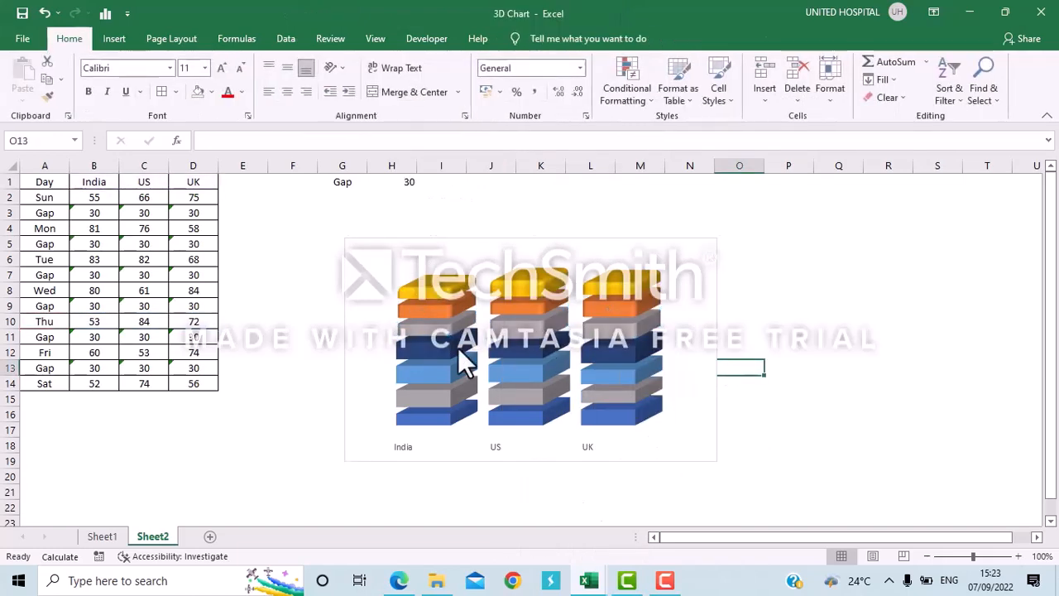
Fill the Wed series with a darker gray theme shade and apply the second bevel preset of the first row.
{"action": "left_click", "coordinate": [434, 356]}
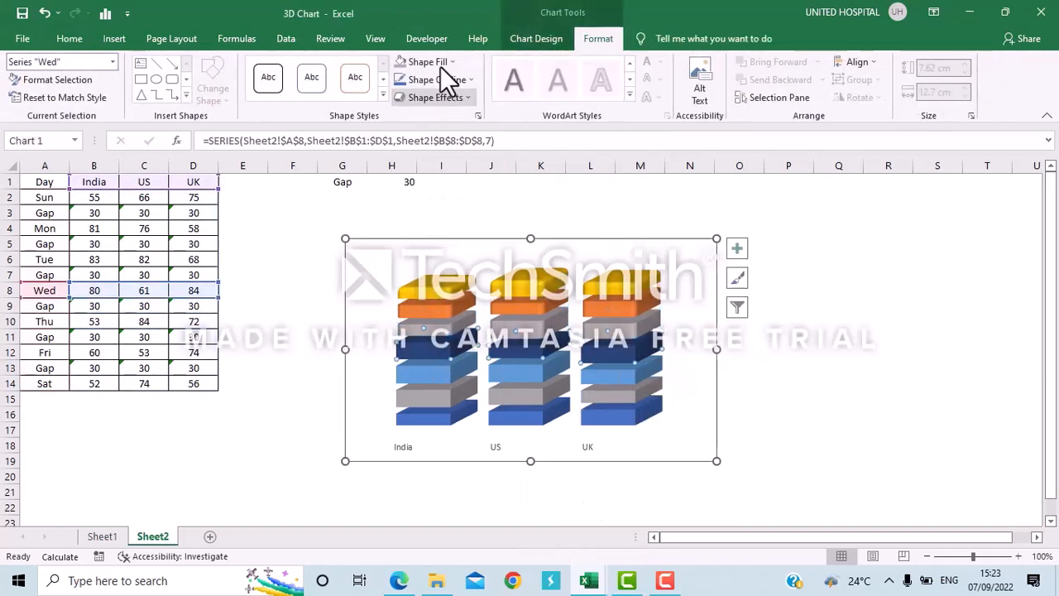
{"action": "left_click", "coordinate": [435, 61]}
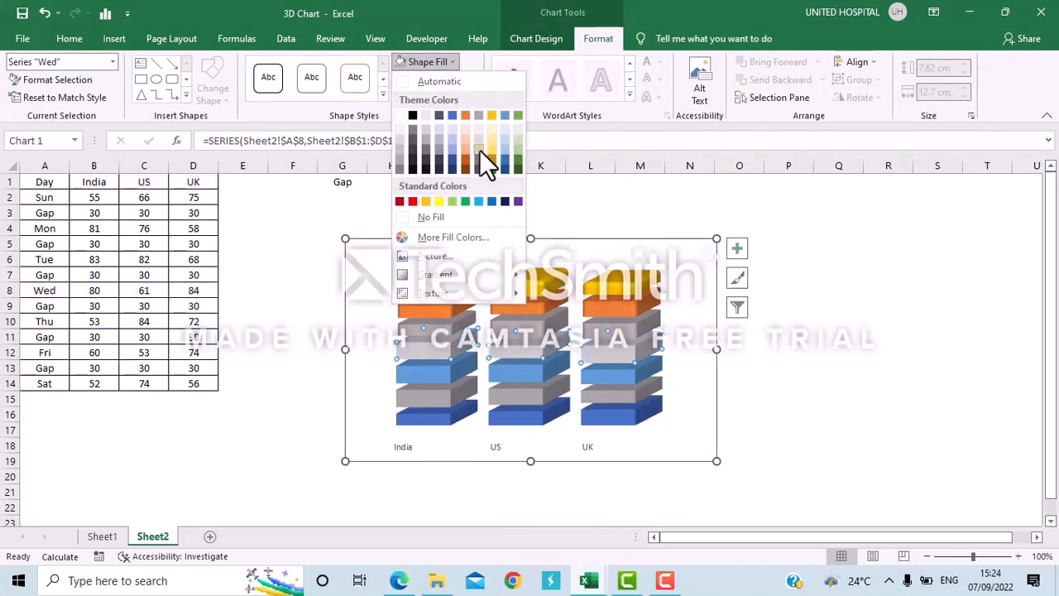
{"action": "left_click", "coordinate": [425, 148]}
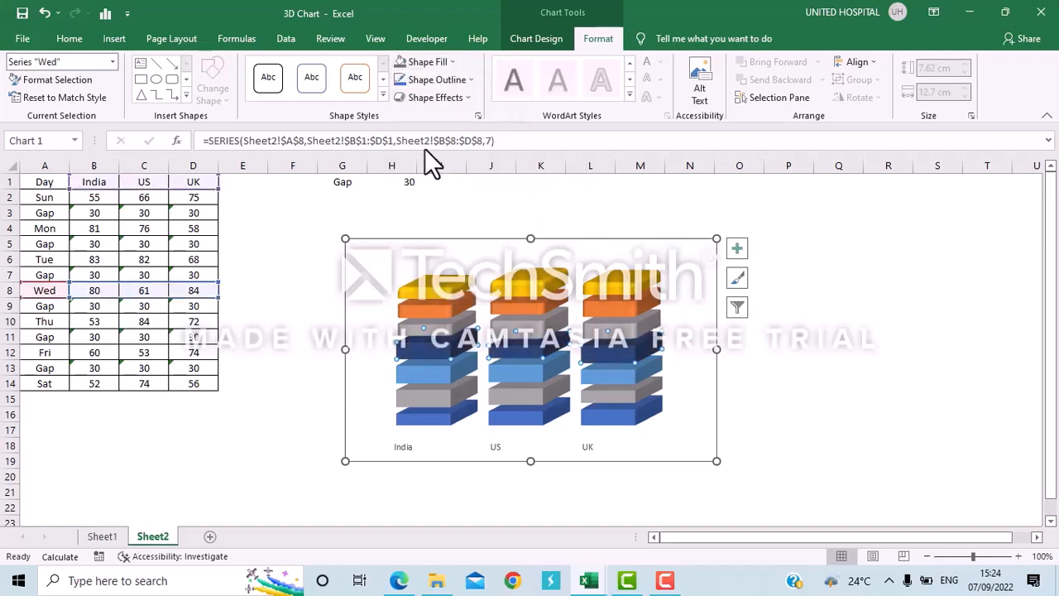
{"action": "left_click", "coordinate": [454, 102]}
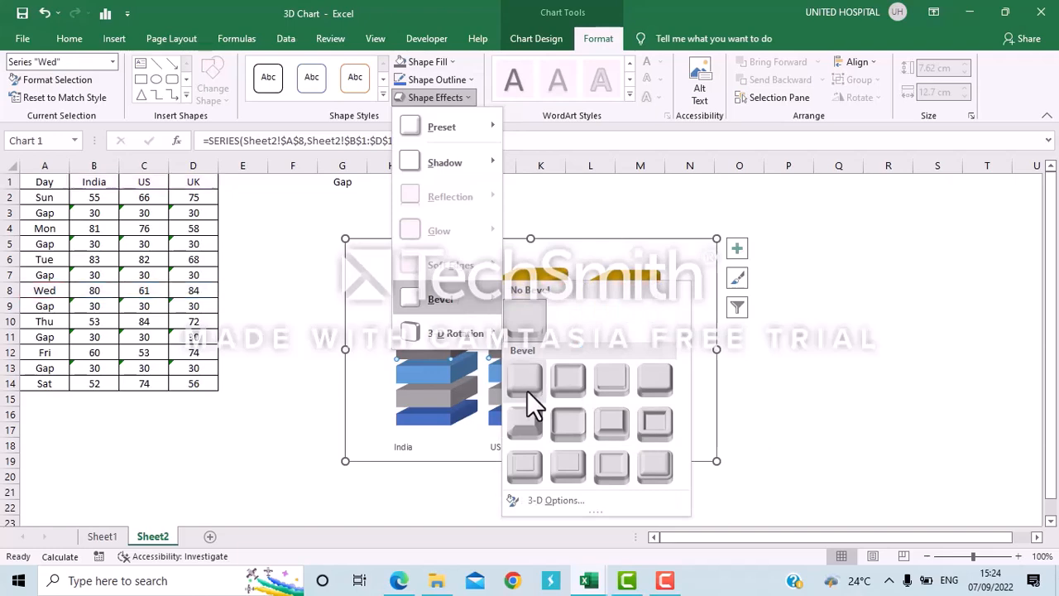
{"action": "left_click", "coordinate": [561, 382]}
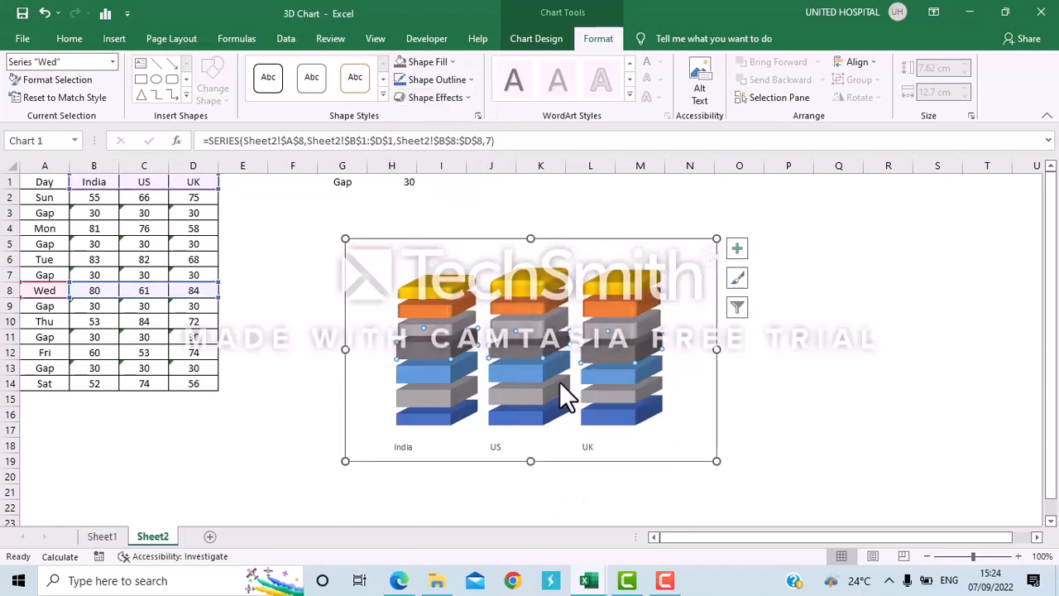
Fill the Tue series with the standard Green color and apply the second bevel preset of the first row.
{"action": "left_click", "coordinate": [417, 370]}
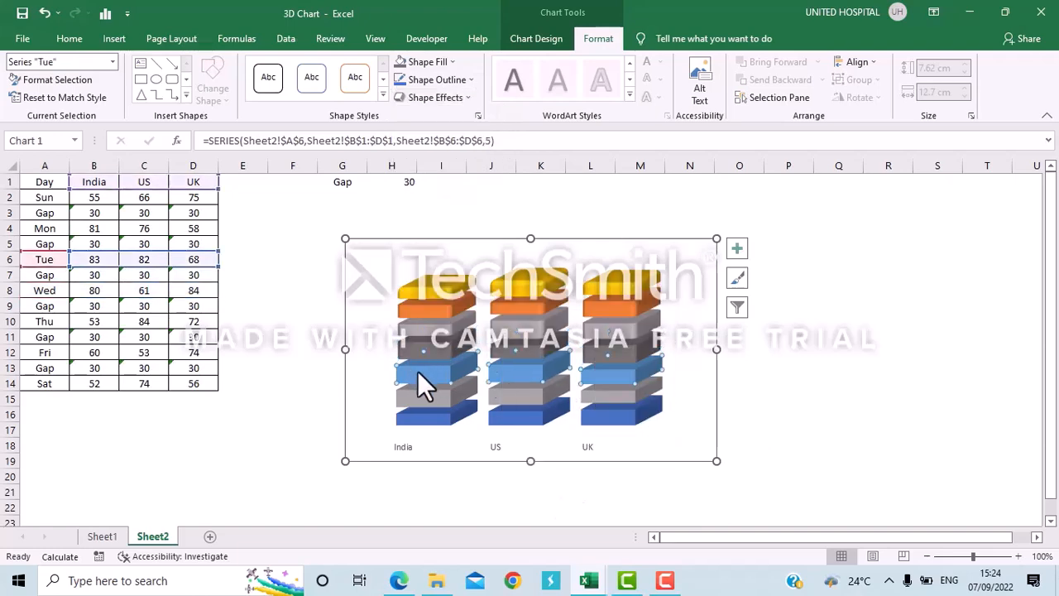
{"action": "left_click", "coordinate": [441, 66]}
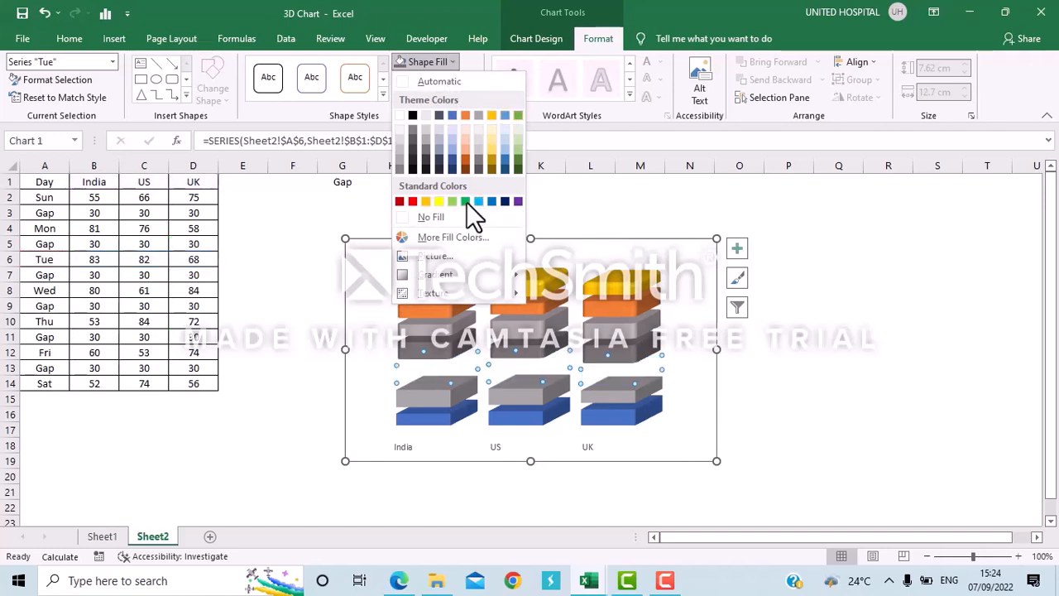
{"action": "left_click", "coordinate": [467, 201]}
{"action": "left_click", "coordinate": [449, 104]}
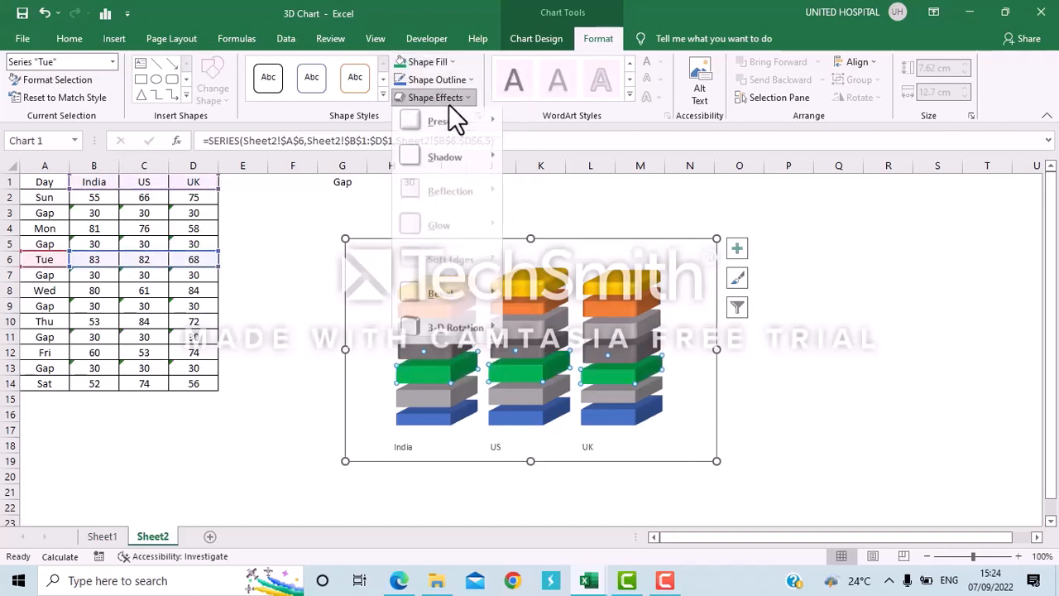
{"action": "mouse_move", "coordinate": [451, 297]}
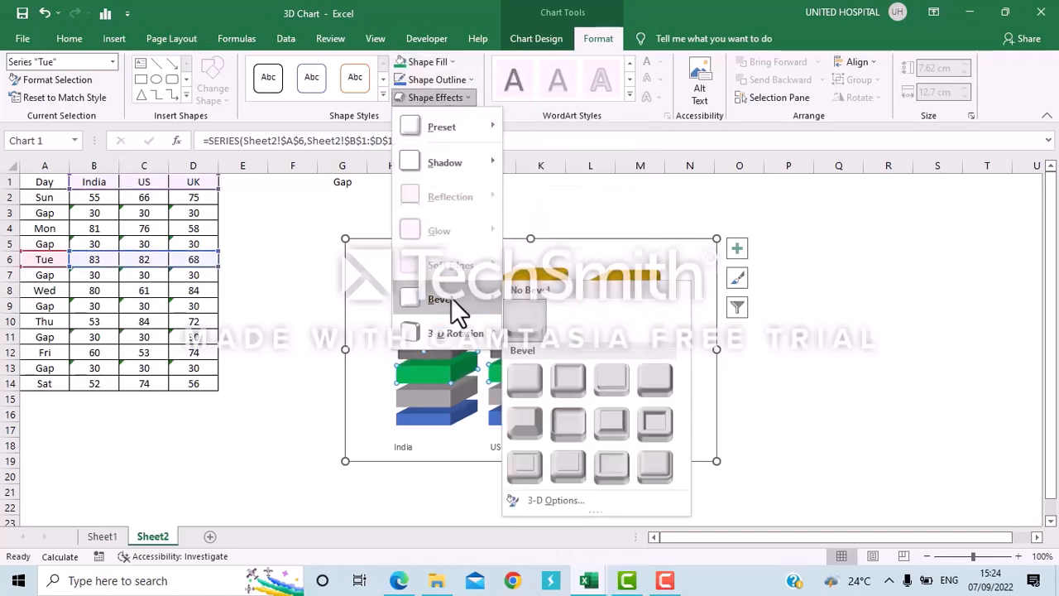
{"action": "left_click", "coordinate": [570, 382]}
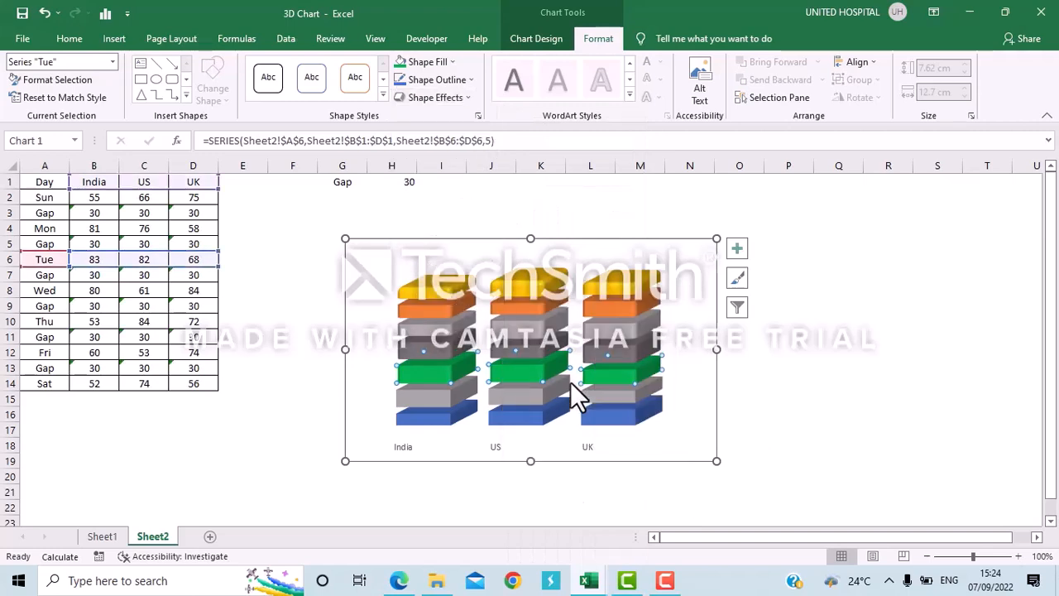
Fill the Mon series with the standard Light Blue color and apply the second bevel preset of the first row.
{"action": "left_click", "coordinate": [416, 401]}
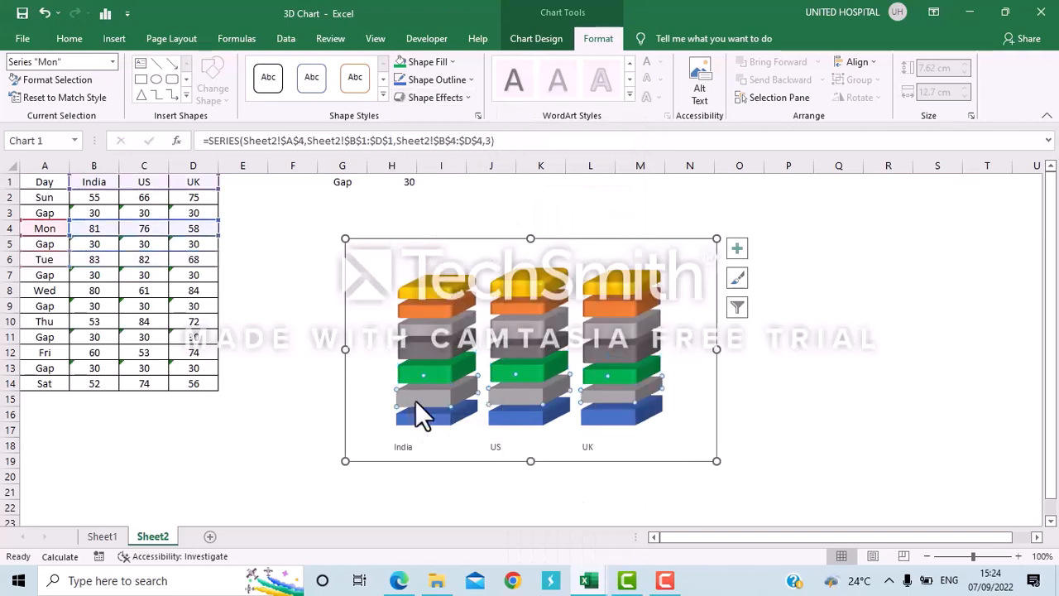
{"action": "left_click", "coordinate": [448, 66]}
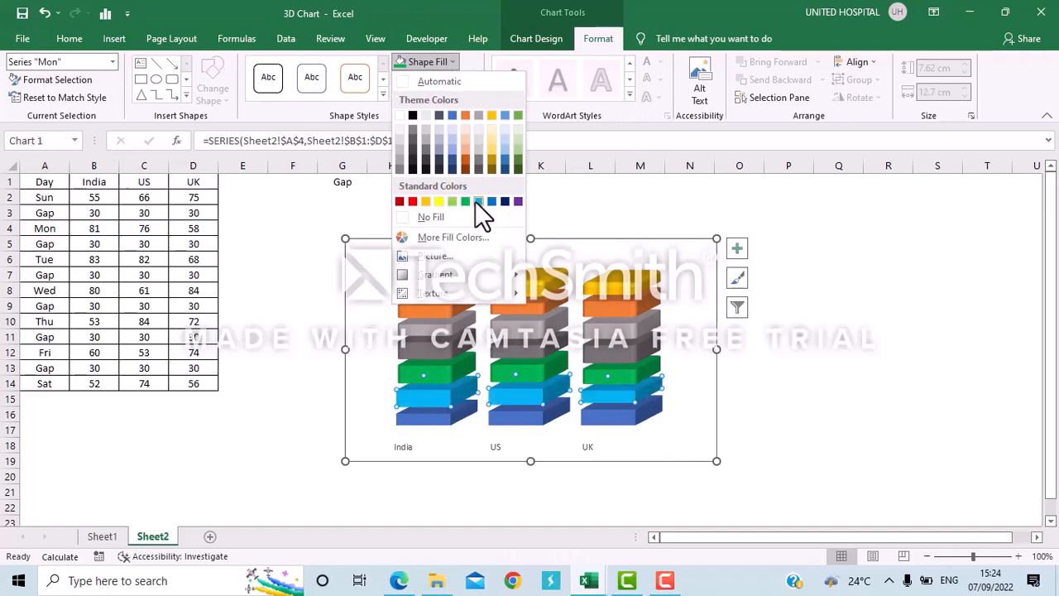
{"action": "left_click", "coordinate": [477, 201]}
{"action": "left_click", "coordinate": [431, 101]}
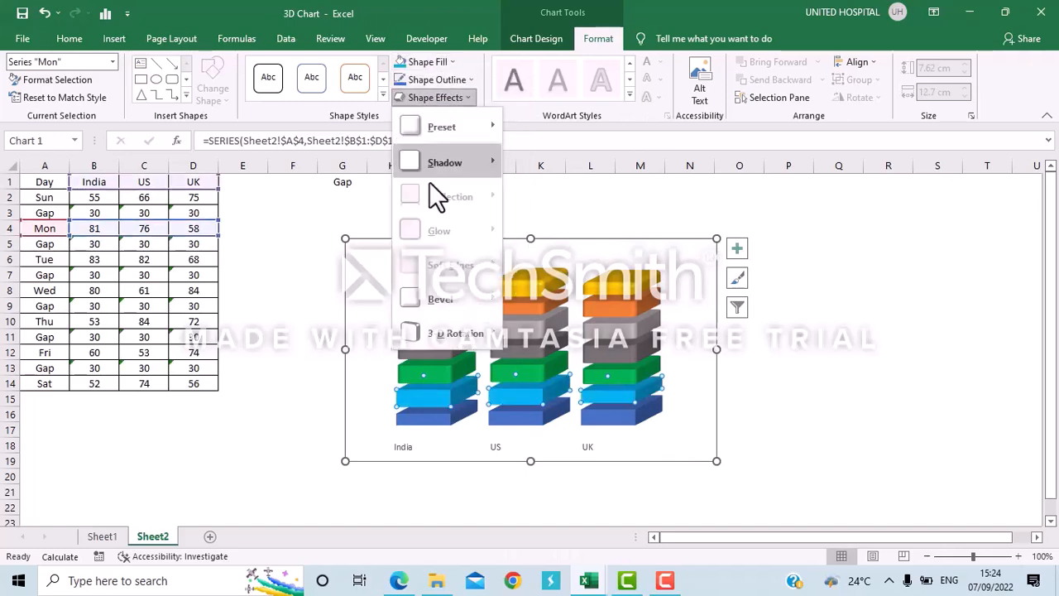
{"action": "mouse_move", "coordinate": [447, 303]}
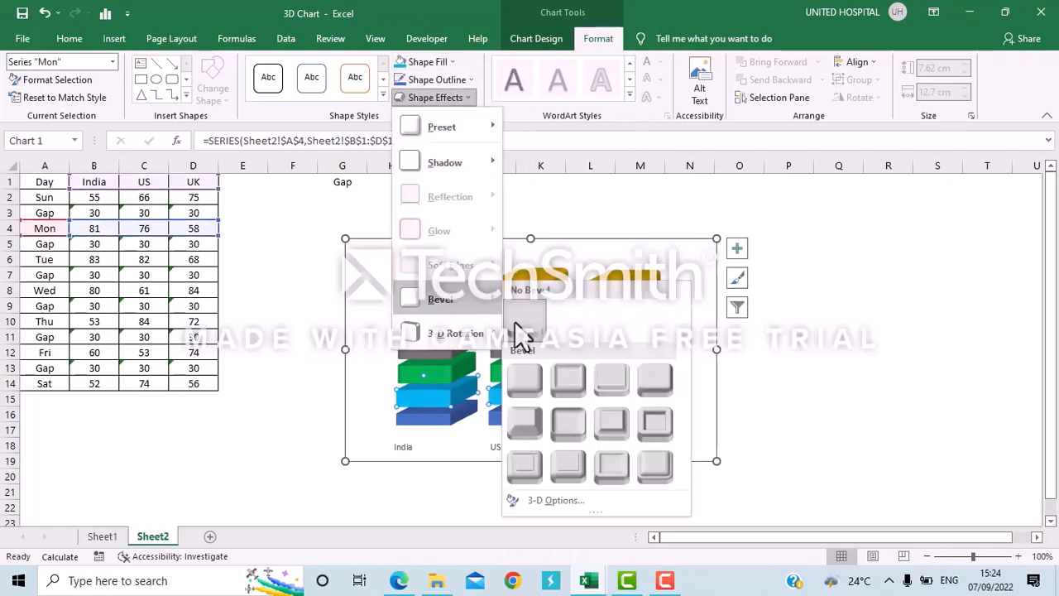
{"action": "left_click", "coordinate": [577, 382]}
Fill the Sun series with the standard Red color, apply the second bevel preset of the first row, and deselect the chart.
{"action": "left_click", "coordinate": [428, 417]}
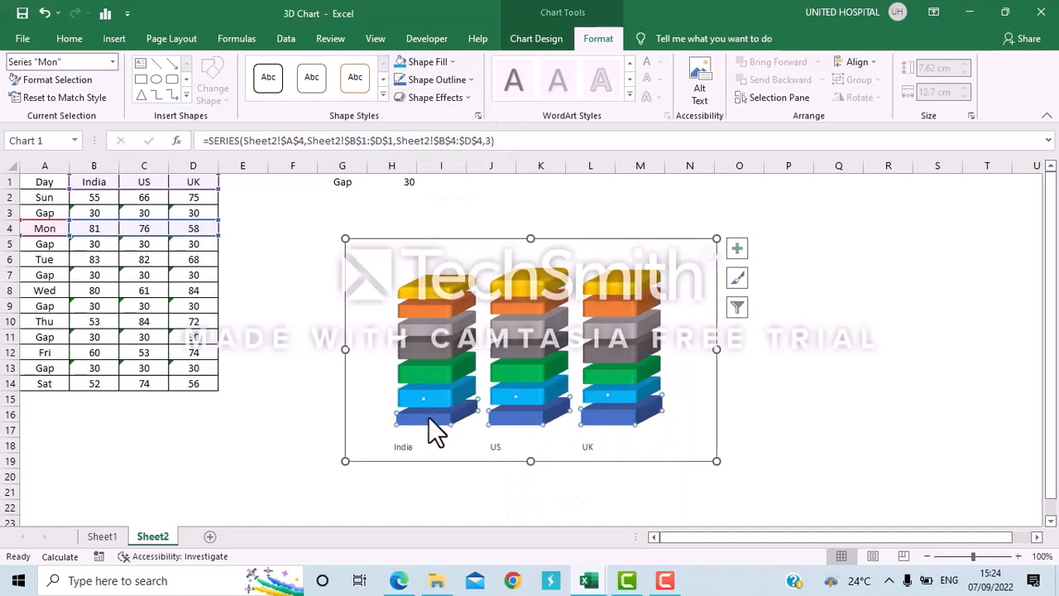
{"action": "left_click", "coordinate": [442, 62]}
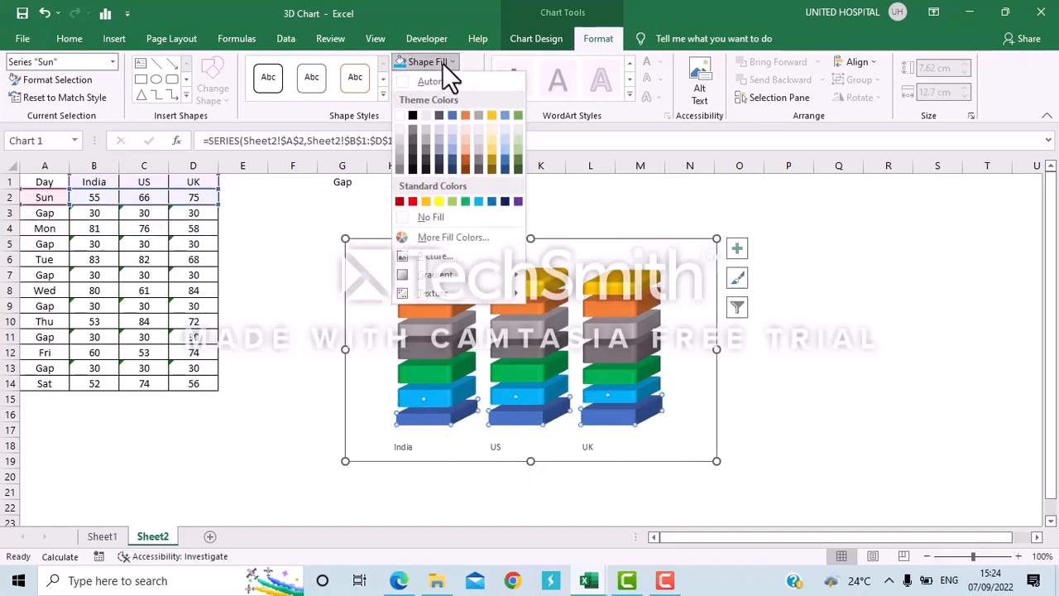
{"action": "left_click", "coordinate": [413, 200]}
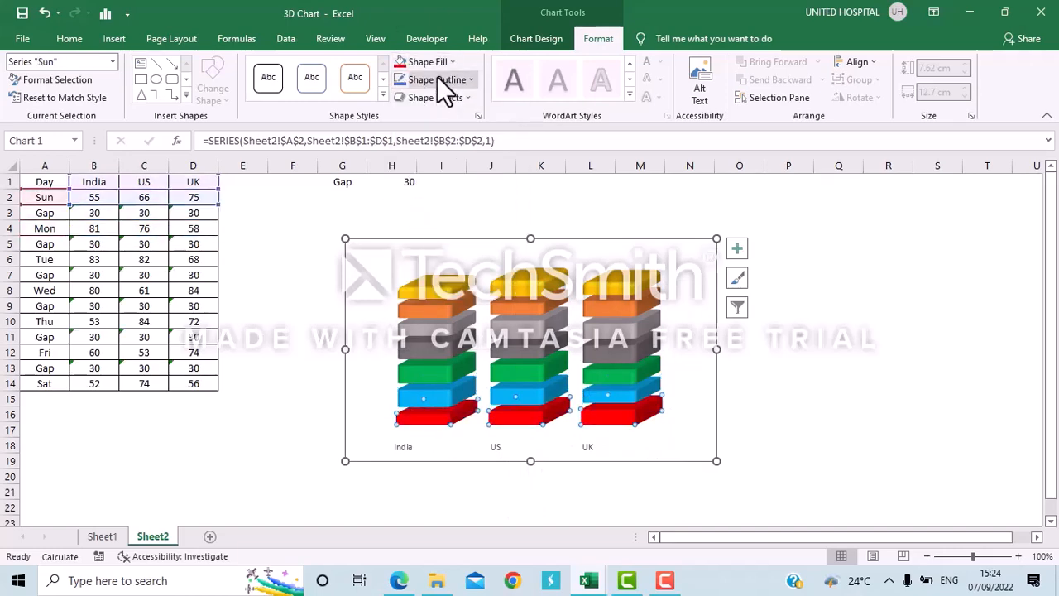
{"action": "left_click", "coordinate": [433, 97]}
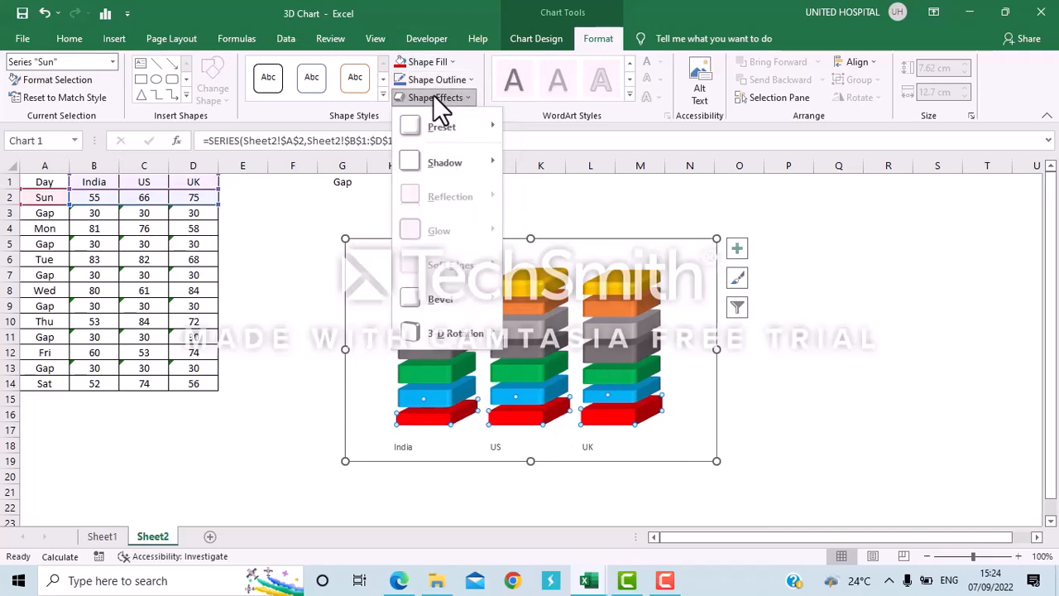
{"action": "mouse_move", "coordinate": [460, 307]}
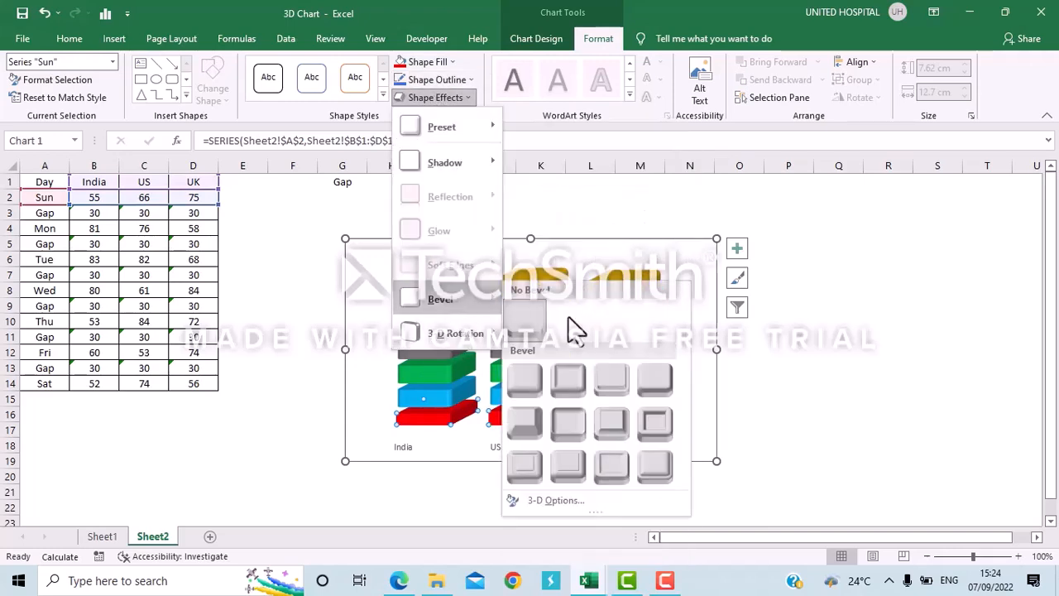
{"action": "left_click", "coordinate": [575, 380]}
{"action": "left_click", "coordinate": [852, 414]}
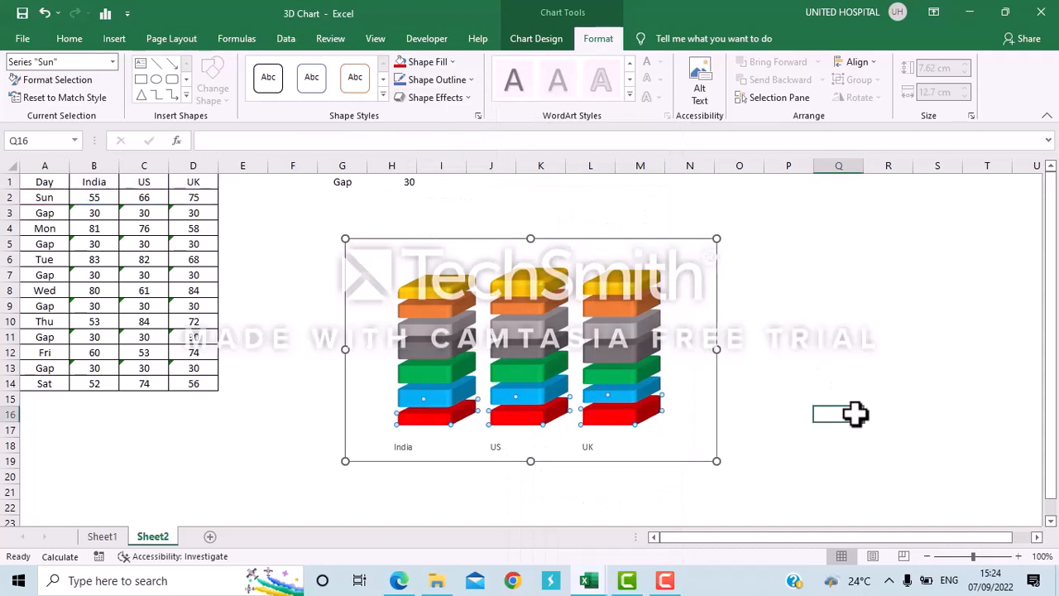
Add data labels to the Sat series in the chart.
{"action": "left_click", "coordinate": [439, 294]}
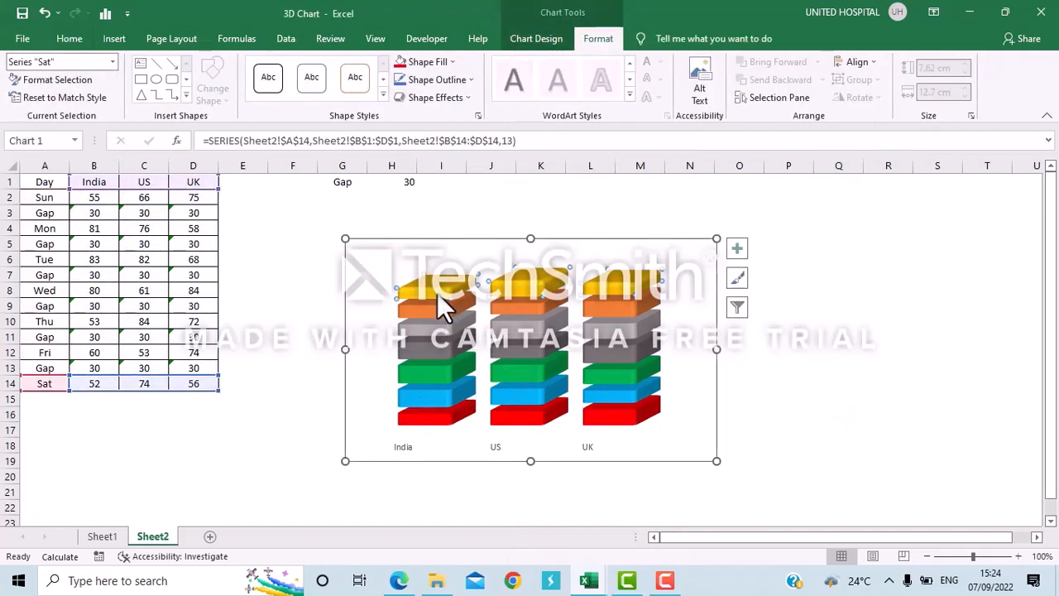
{"action": "right_click", "coordinate": [440, 298]}
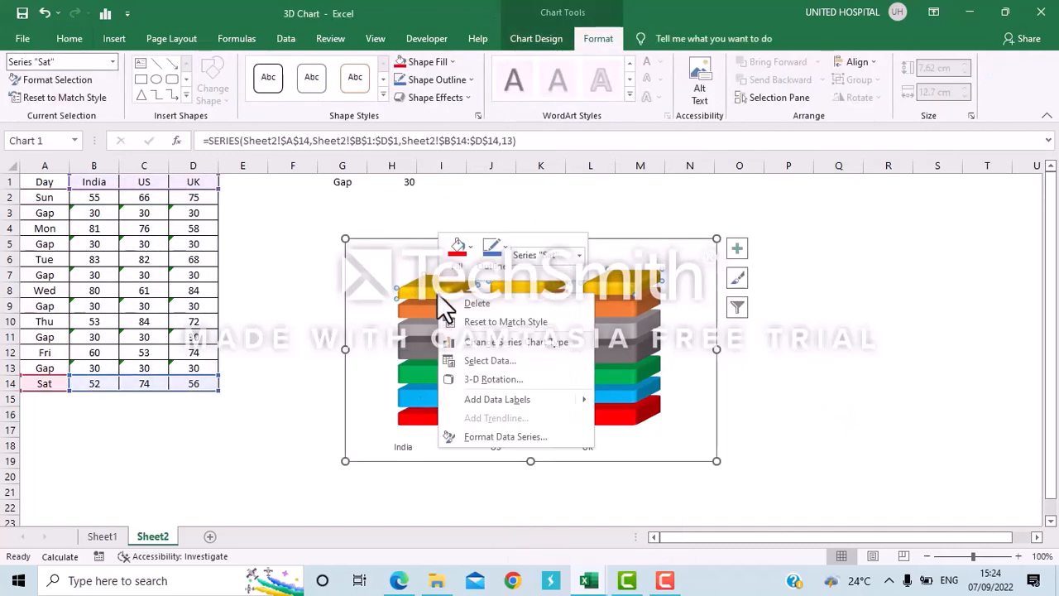
{"action": "left_click", "coordinate": [487, 404]}
{"action": "left_click", "coordinate": [801, 355]}
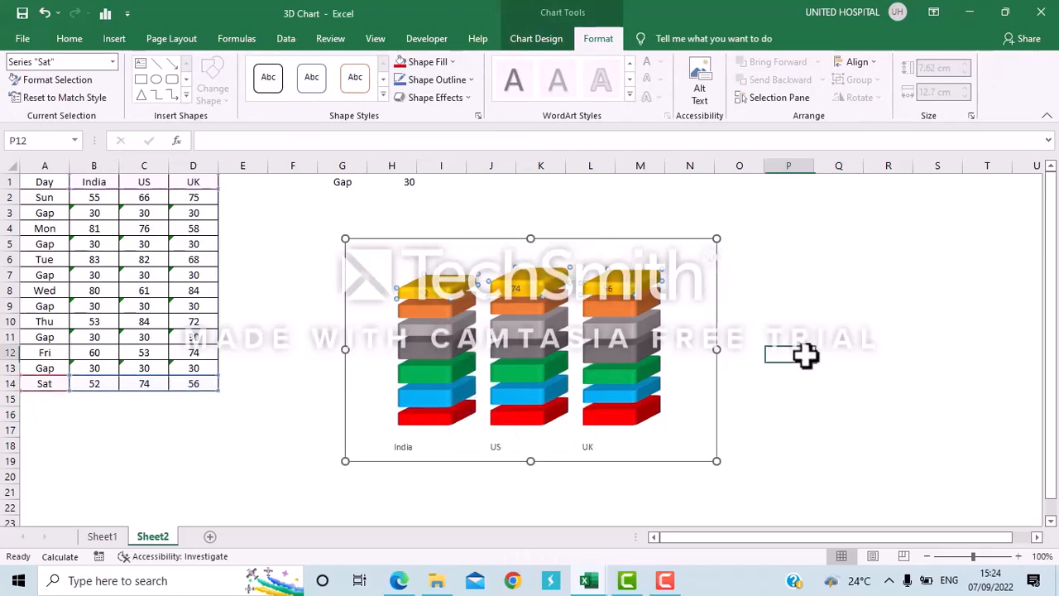
Show the series name alongside the value in the Sat series data labels.
{"action": "left_click", "coordinate": [423, 295]}
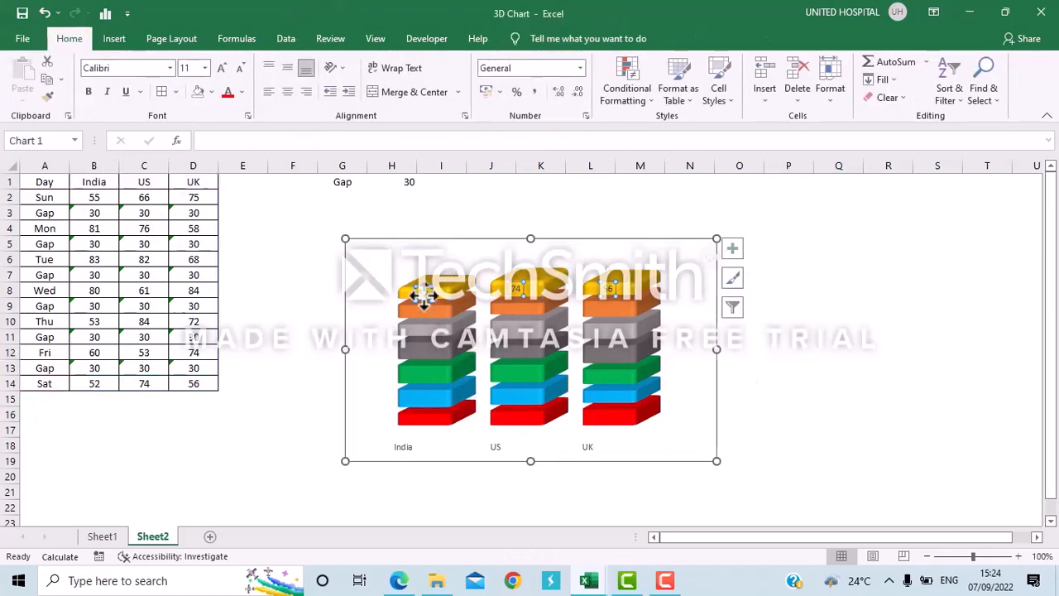
{"action": "left_click", "coordinate": [422, 294]}
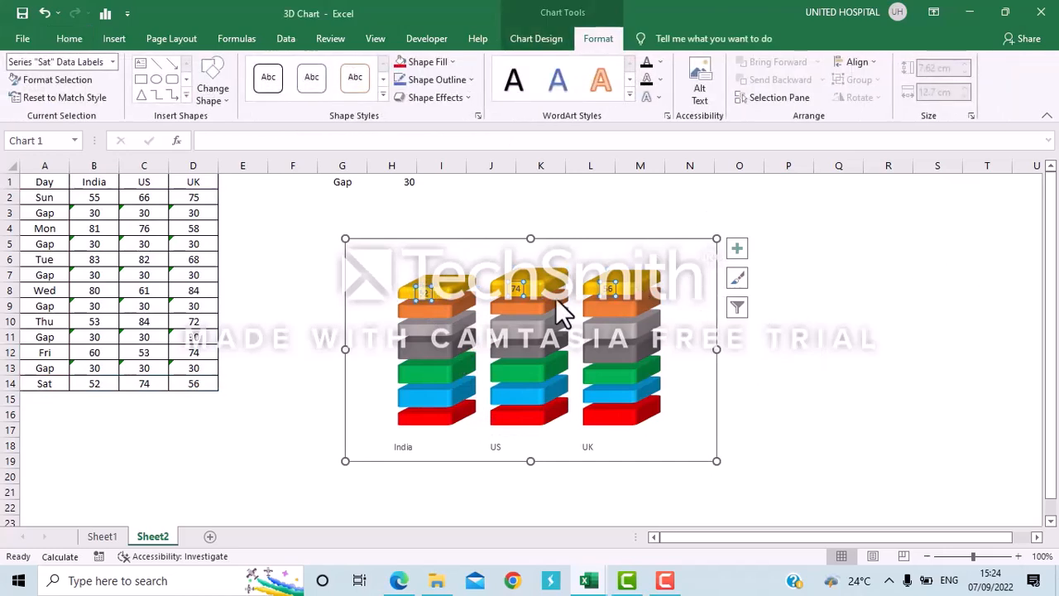
{"action": "right_click", "coordinate": [519, 284]}
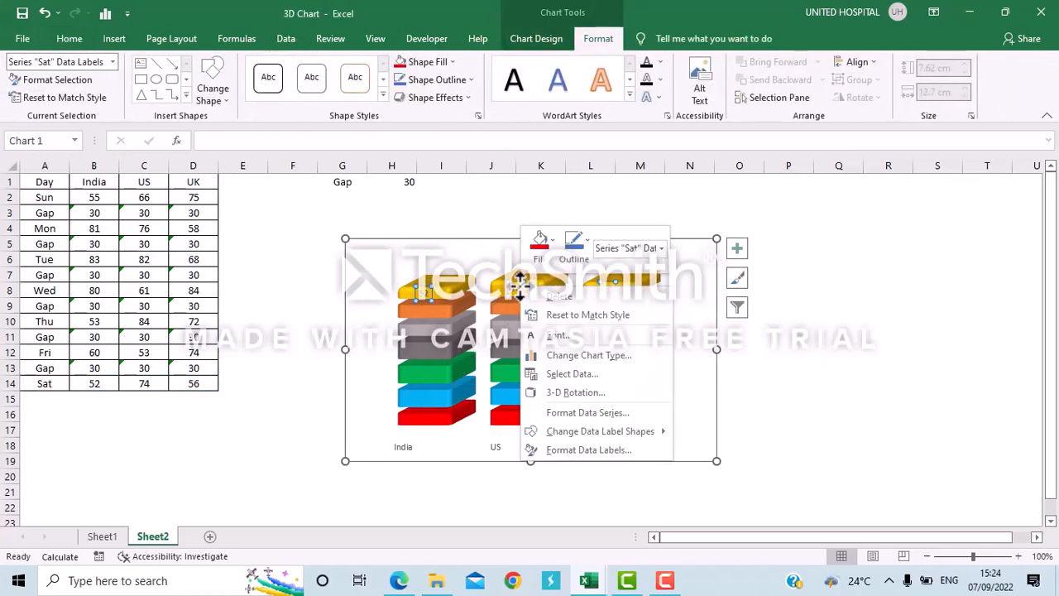
{"action": "left_click", "coordinate": [586, 454]}
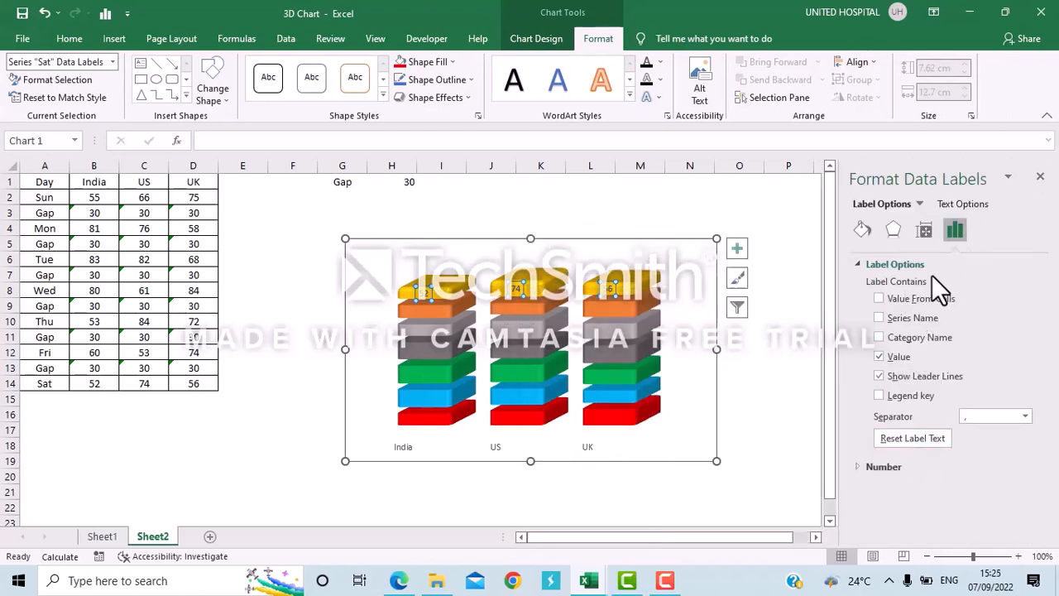
{"action": "left_click", "coordinate": [888, 322]}
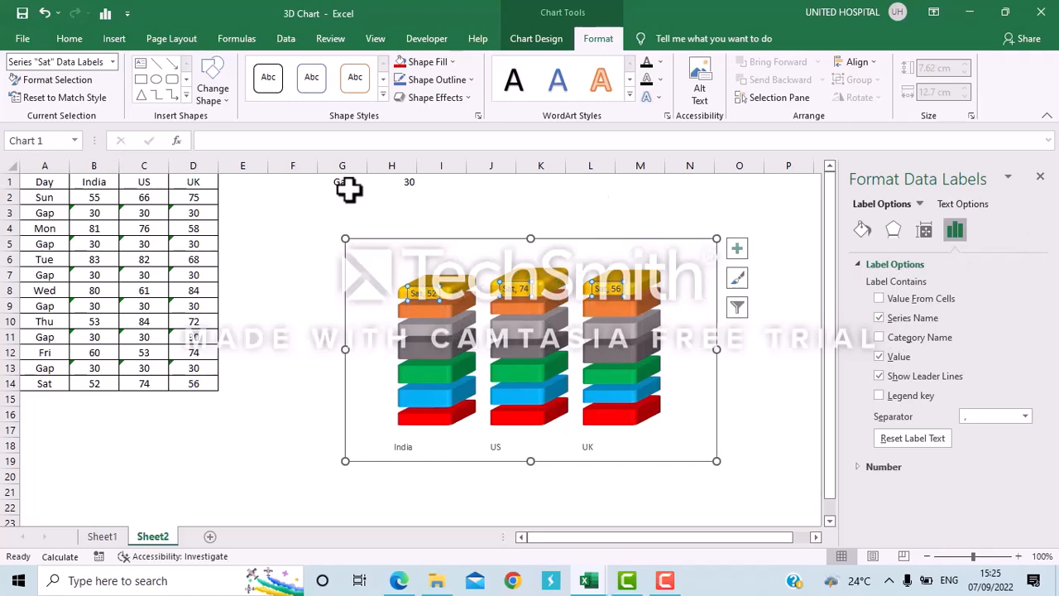
Color the Sat data labels' text white and deselect the chart.
{"action": "left_click", "coordinate": [74, 39]}
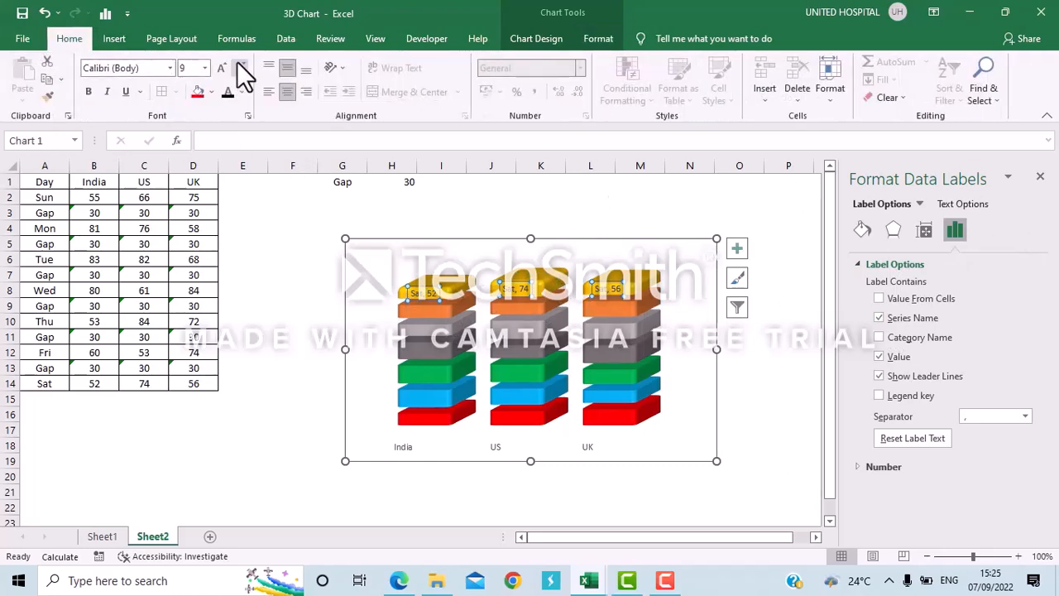
{"action": "left_click", "coordinate": [242, 93]}
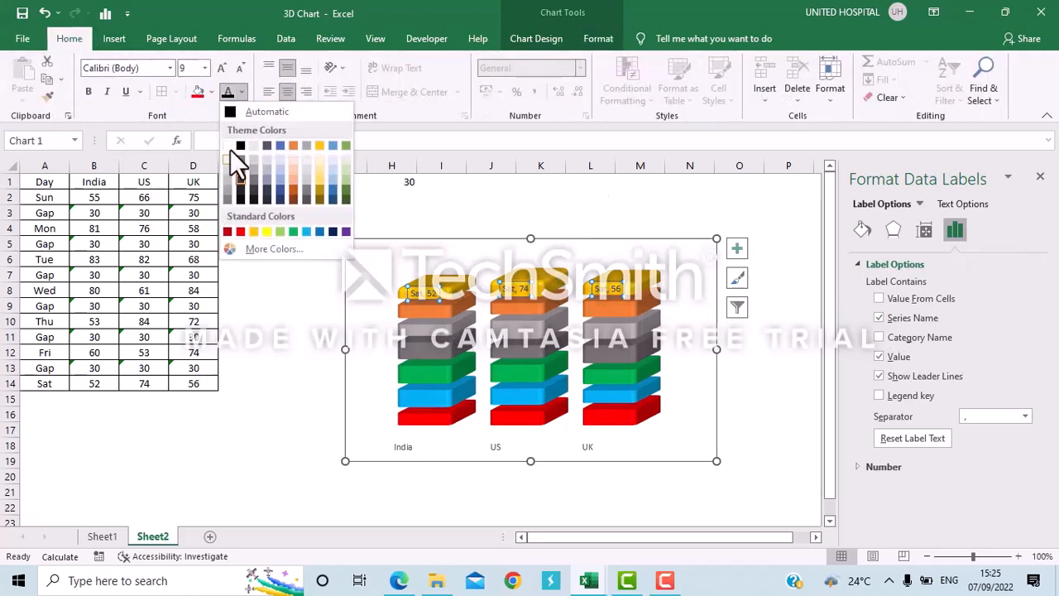
{"action": "left_click", "coordinate": [228, 147]}
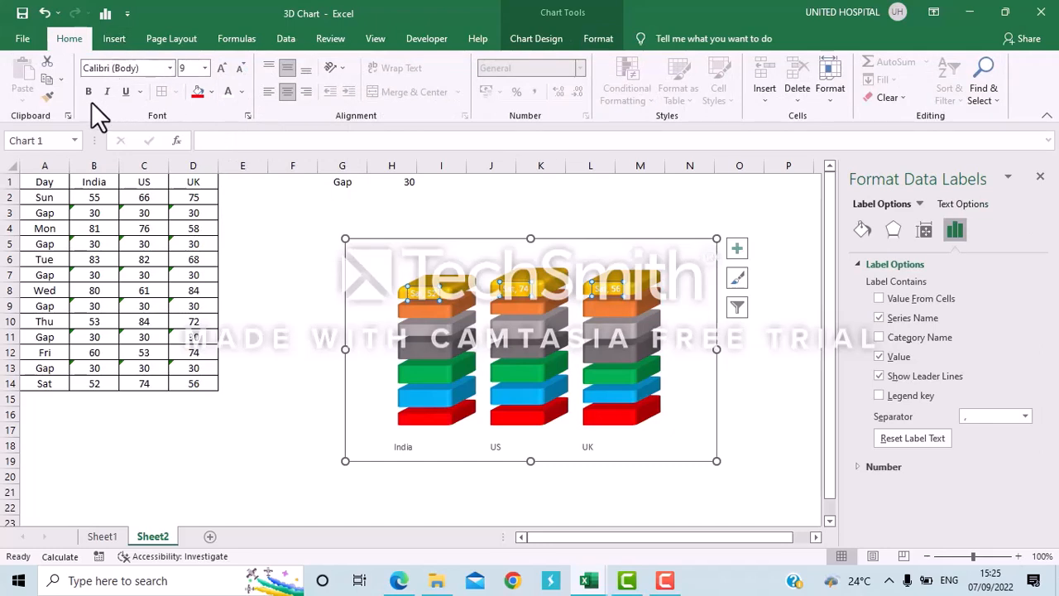
{"action": "left_click", "coordinate": [272, 234]}
Add data labels with series name and value to the Fri series and format their text bold and white.
{"action": "left_click", "coordinate": [425, 311]}
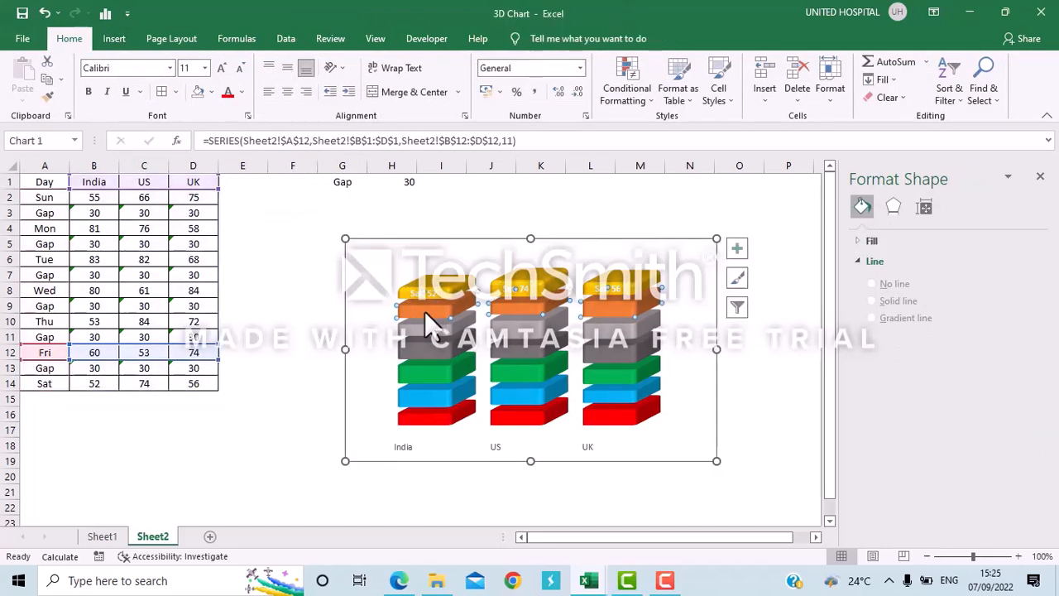
{"action": "right_click", "coordinate": [427, 312]}
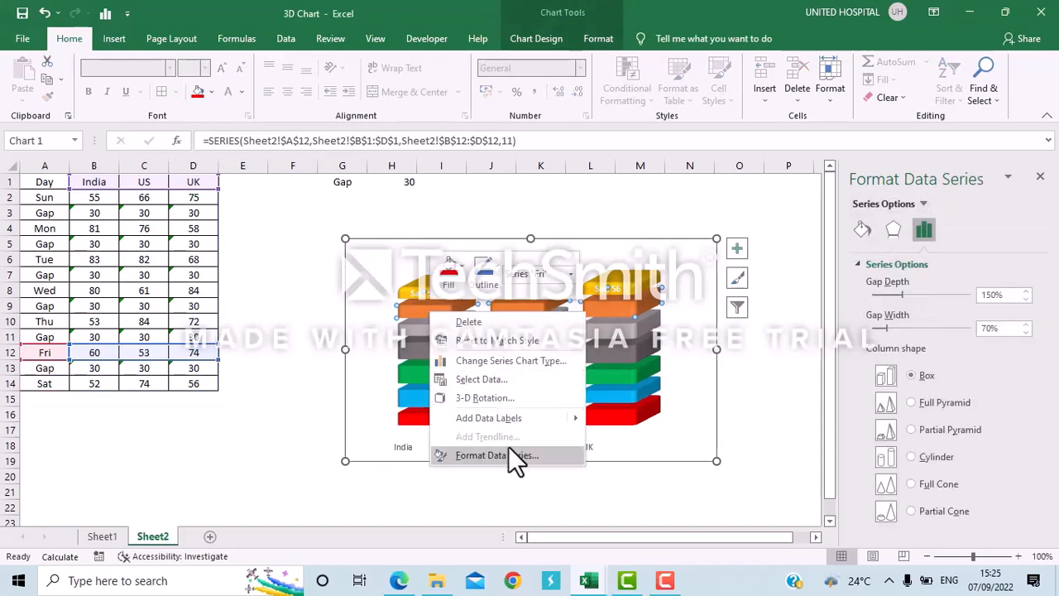
{"action": "left_click", "coordinate": [513, 417]}
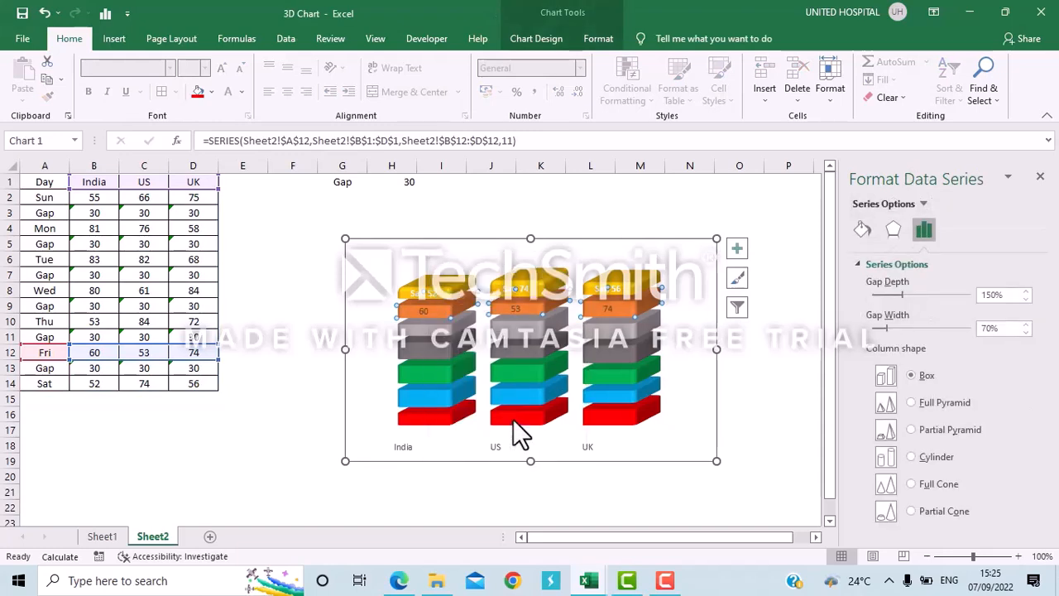
{"action": "left_click", "coordinate": [514, 307]}
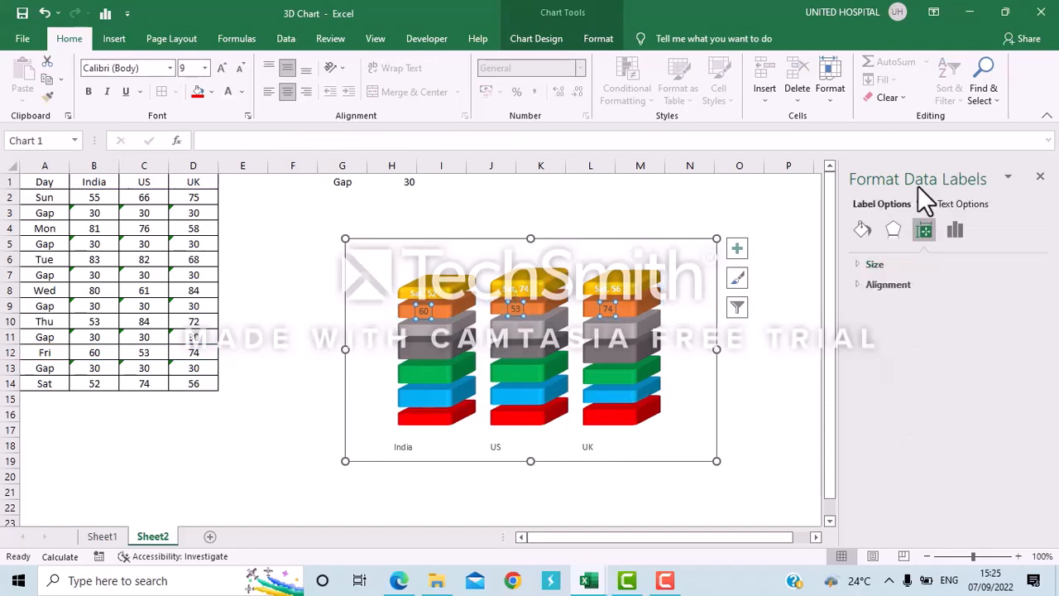
{"action": "left_click", "coordinate": [949, 234]}
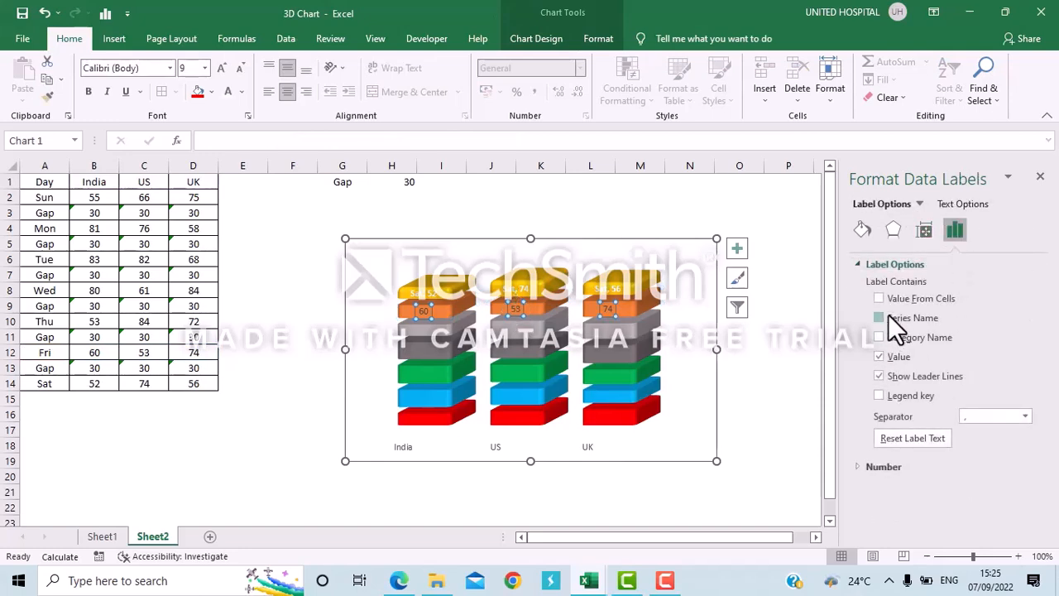
{"action": "left_click", "coordinate": [888, 317]}
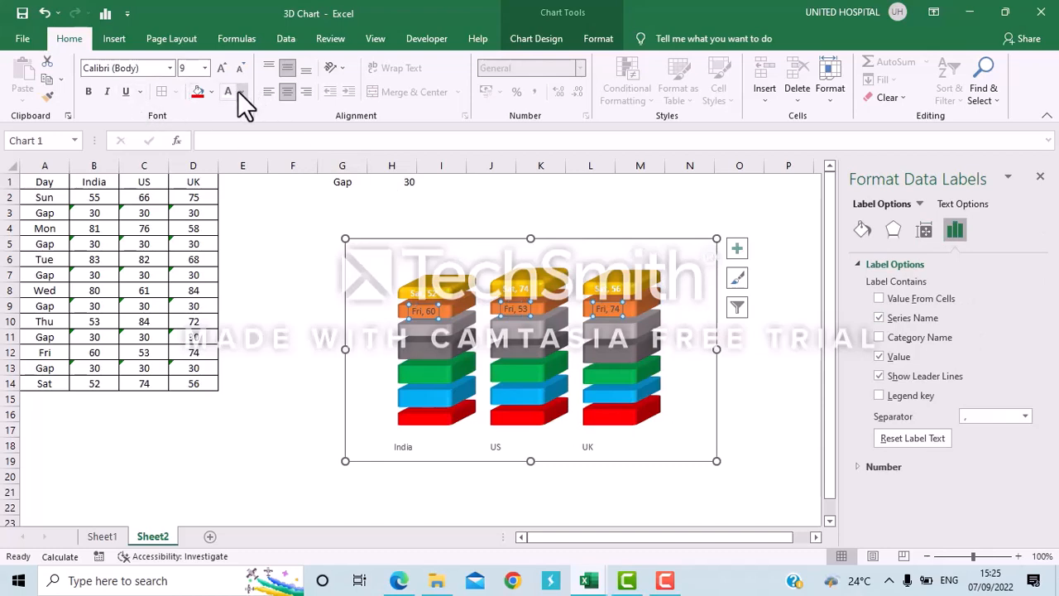
{"action": "left_click", "coordinate": [89, 88]}
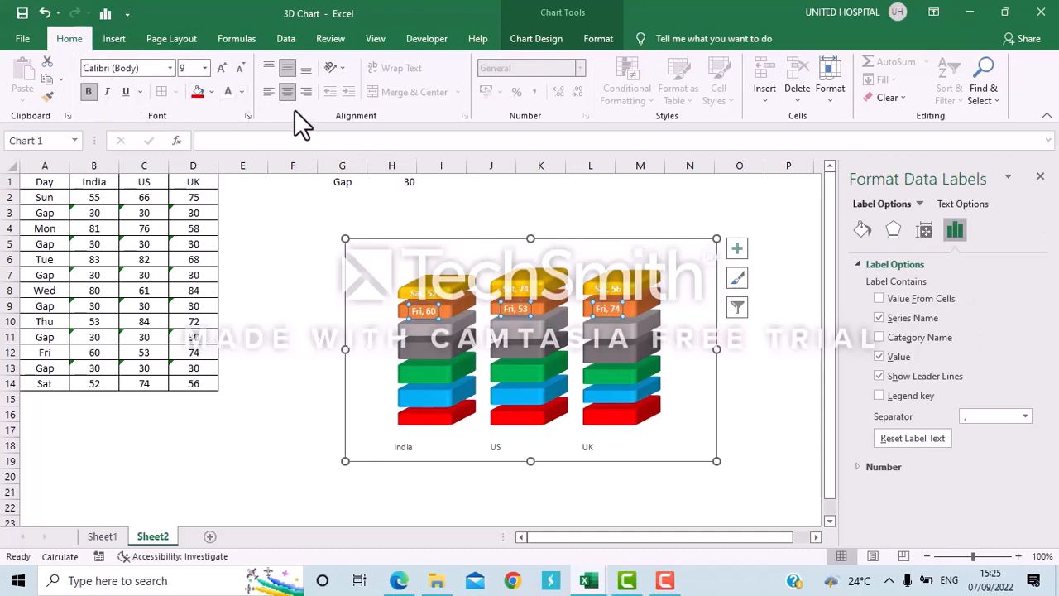
{"action": "left_click", "coordinate": [618, 330]}
{"action": "left_click", "coordinate": [618, 330]}
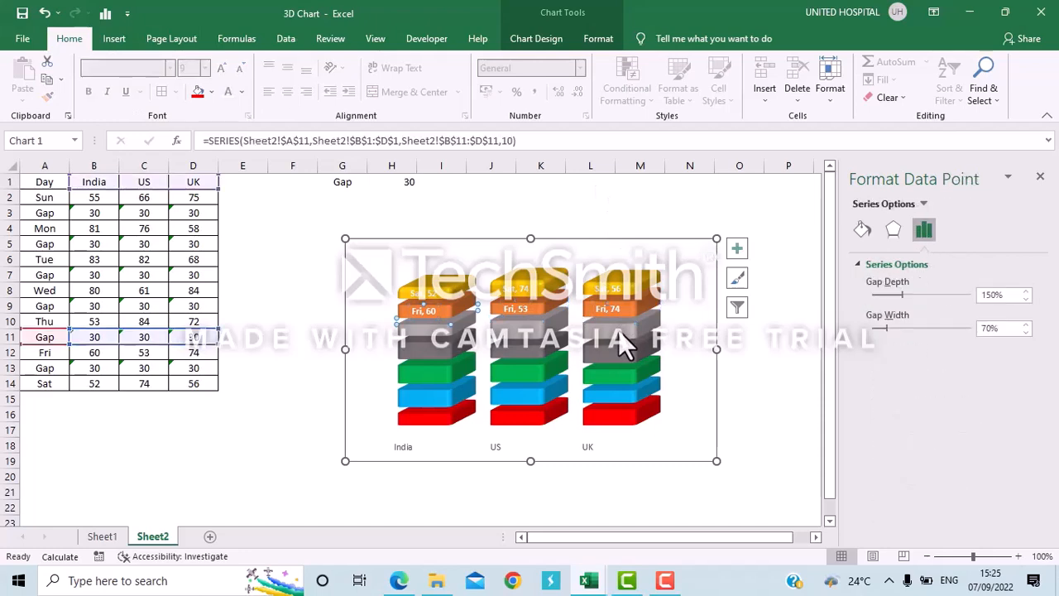
{"action": "left_click_drag", "start_coordinate": [829, 368], "coordinate": [752, 397]}
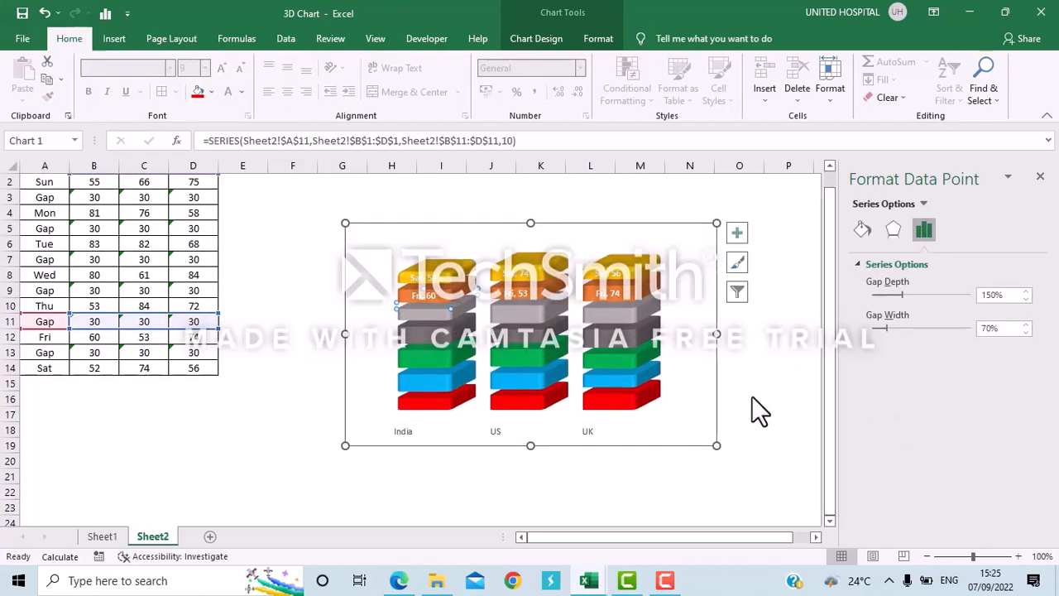
{"action": "left_click", "coordinate": [751, 395]}
{"action": "left_click", "coordinate": [621, 331]}
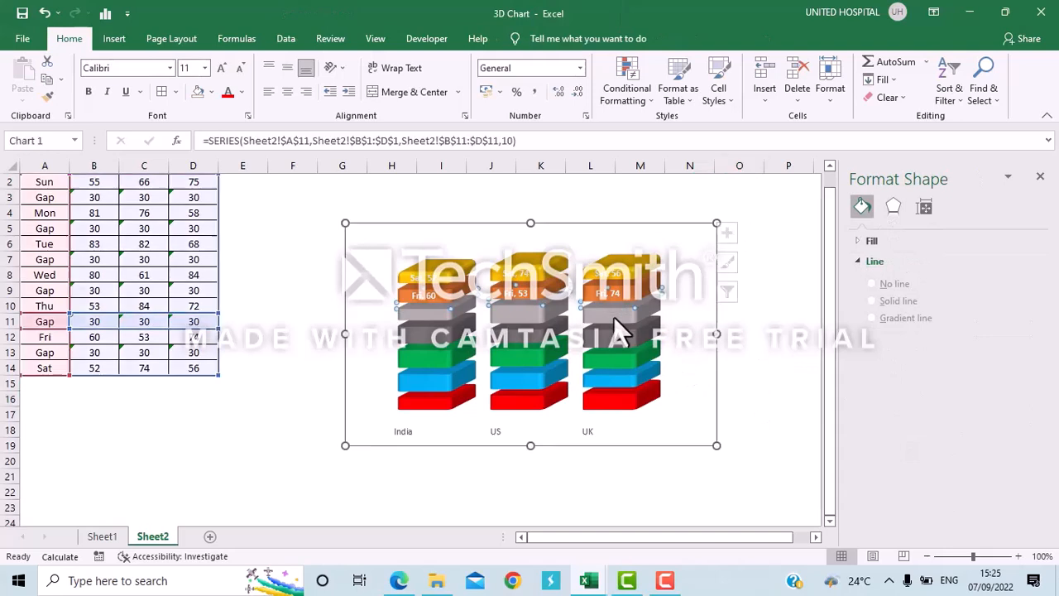
Add data labels with series name and value to the Thu series and format their text bold and white.
{"action": "left_click", "coordinate": [620, 320]}
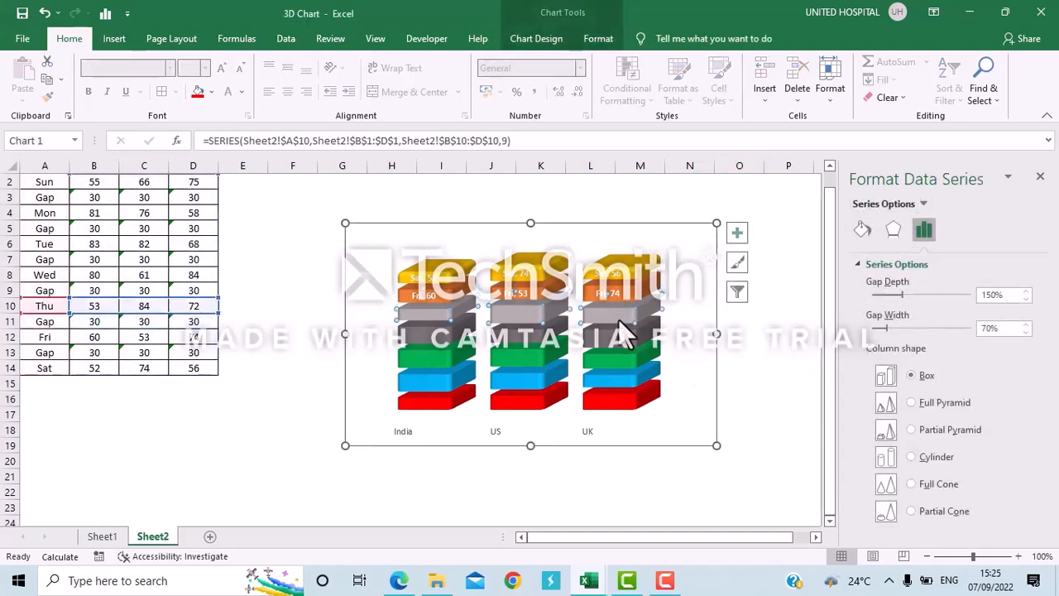
{"action": "right_click", "coordinate": [618, 318]}
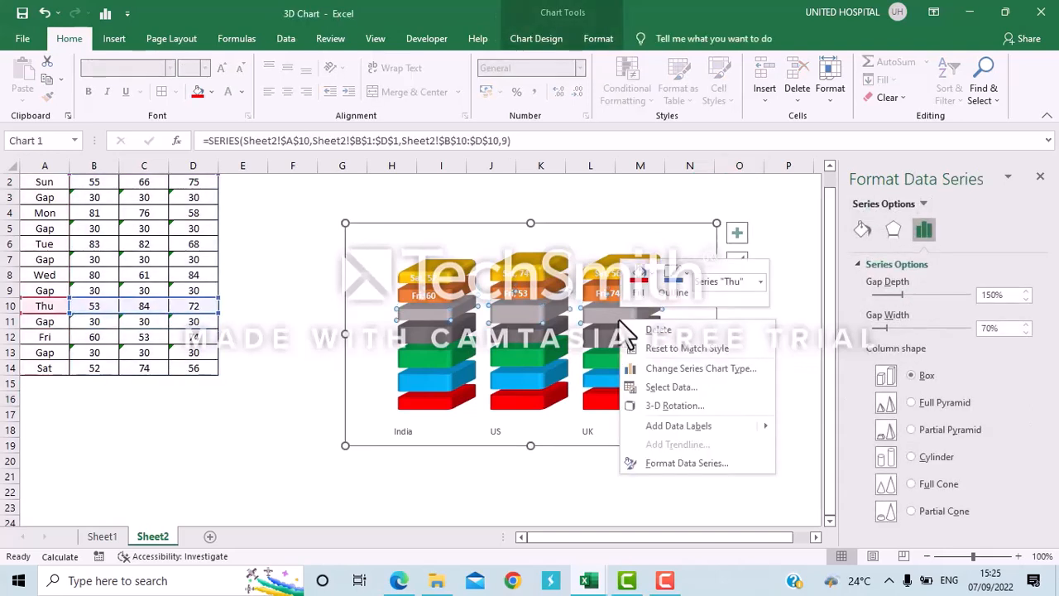
{"action": "left_click", "coordinate": [704, 426]}
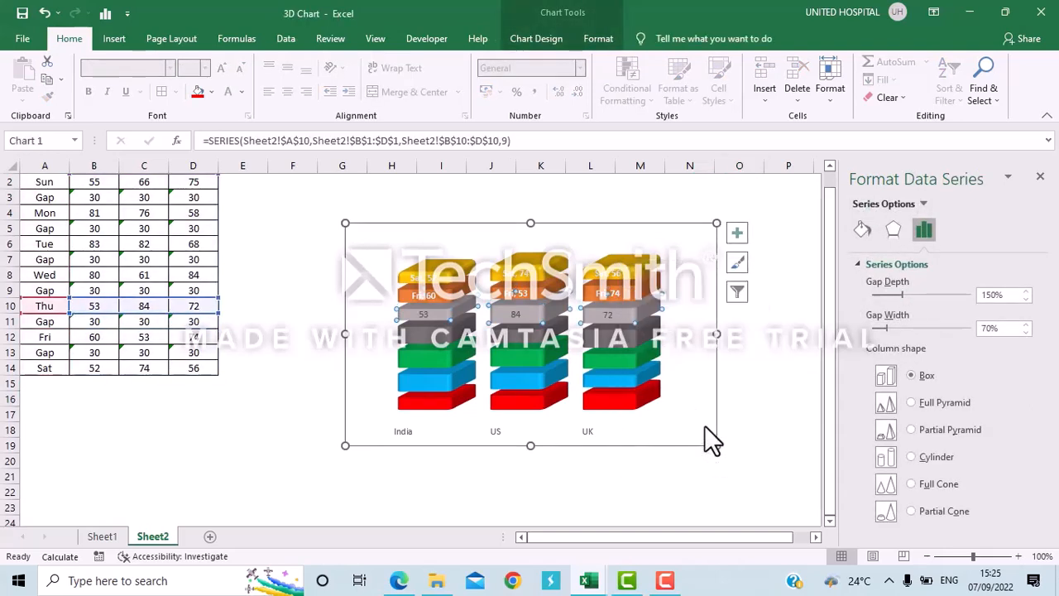
{"action": "left_click", "coordinate": [605, 317]}
{"action": "left_click", "coordinate": [957, 232]}
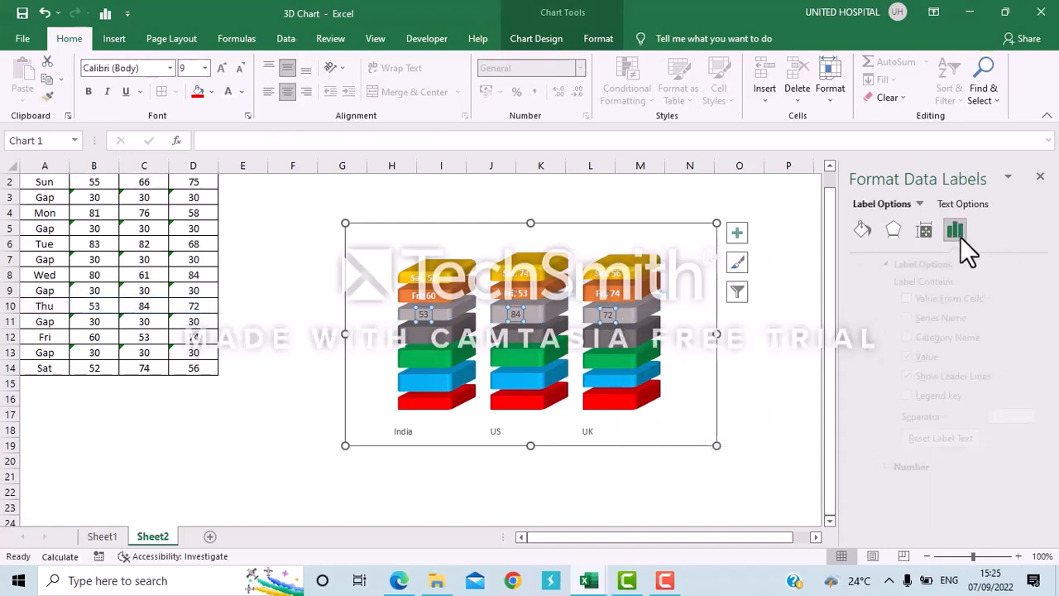
{"action": "left_click", "coordinate": [890, 321]}
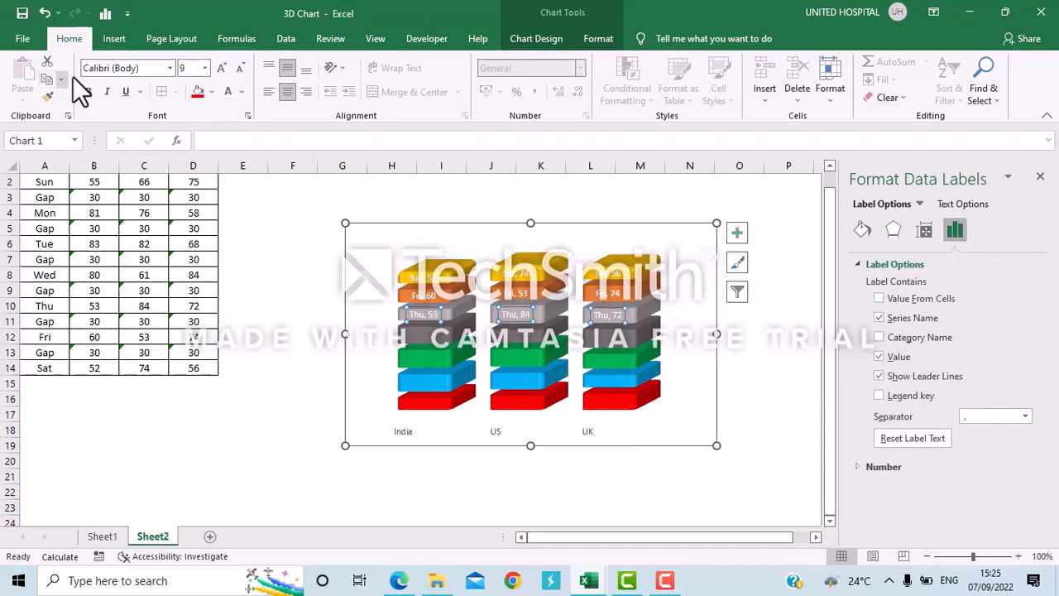
{"action": "left_click", "coordinate": [89, 91]}
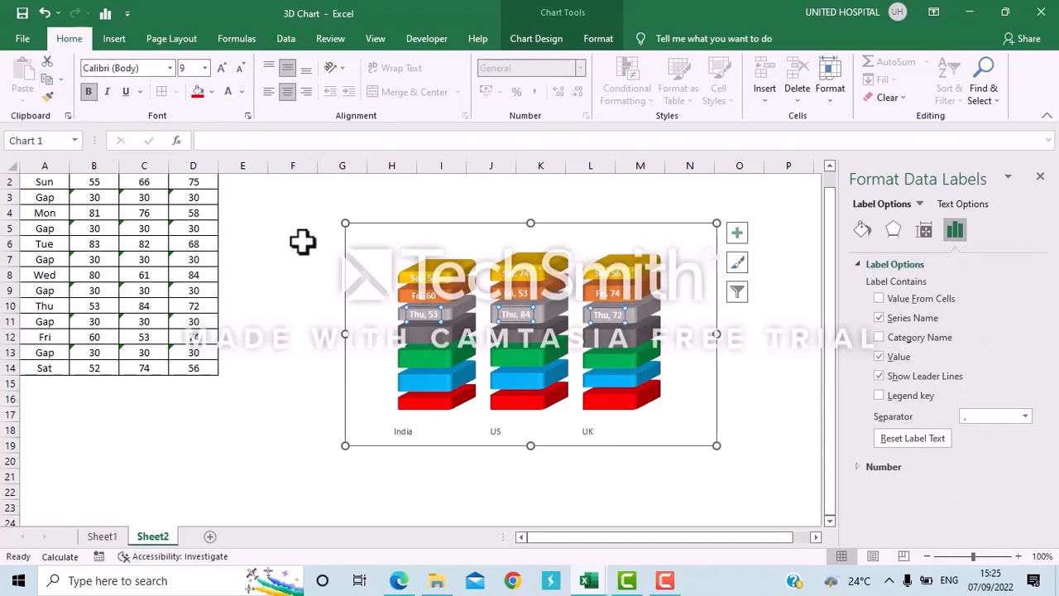
Add data labels with series name and value to the Wed series and format their text bold and white.
{"action": "left_click", "coordinate": [421, 336]}
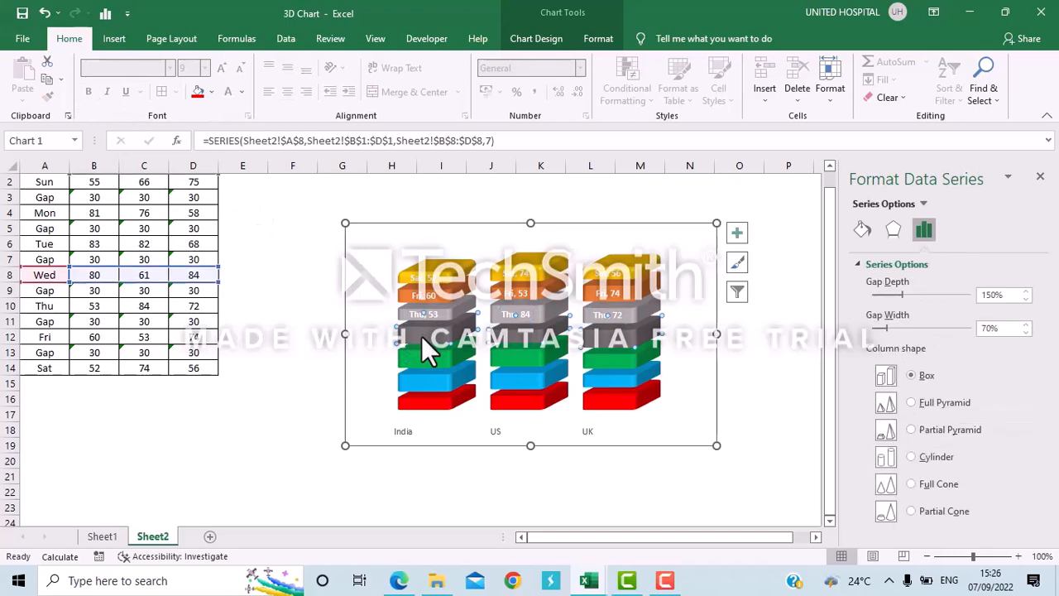
{"action": "right_click", "coordinate": [421, 336]}
{"action": "left_click", "coordinate": [490, 443]}
{"action": "left_click", "coordinate": [427, 334]}
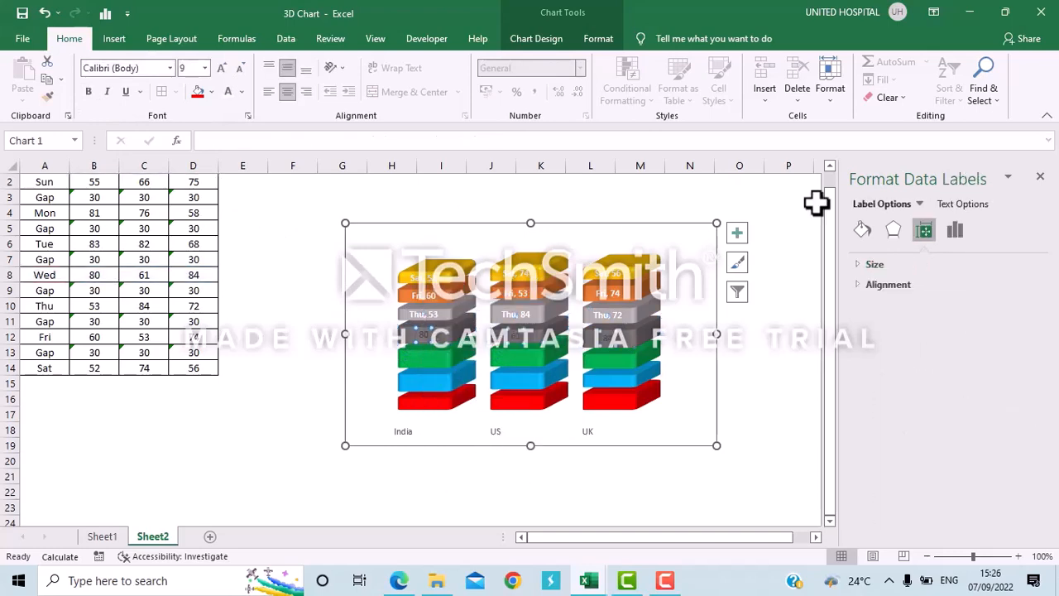
{"action": "left_click", "coordinate": [954, 232]}
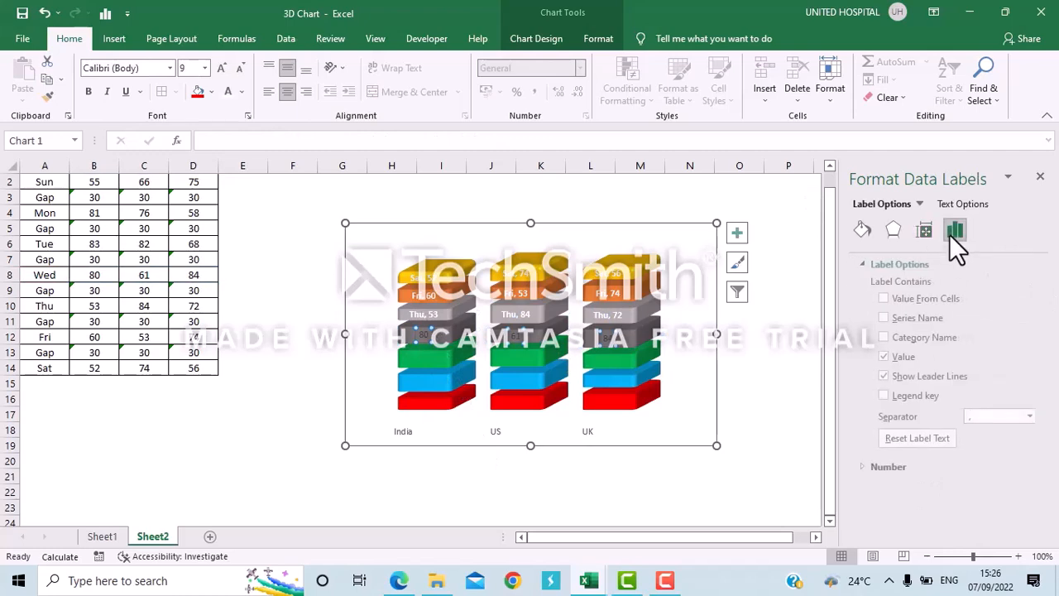
{"action": "left_click", "coordinate": [901, 324]}
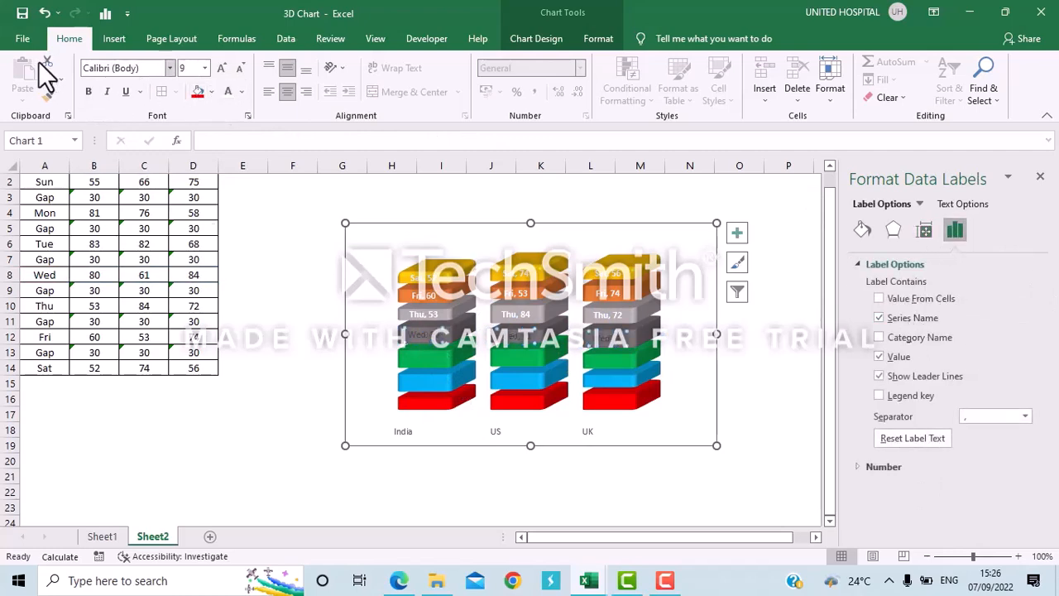
{"action": "left_click", "coordinate": [89, 91]}
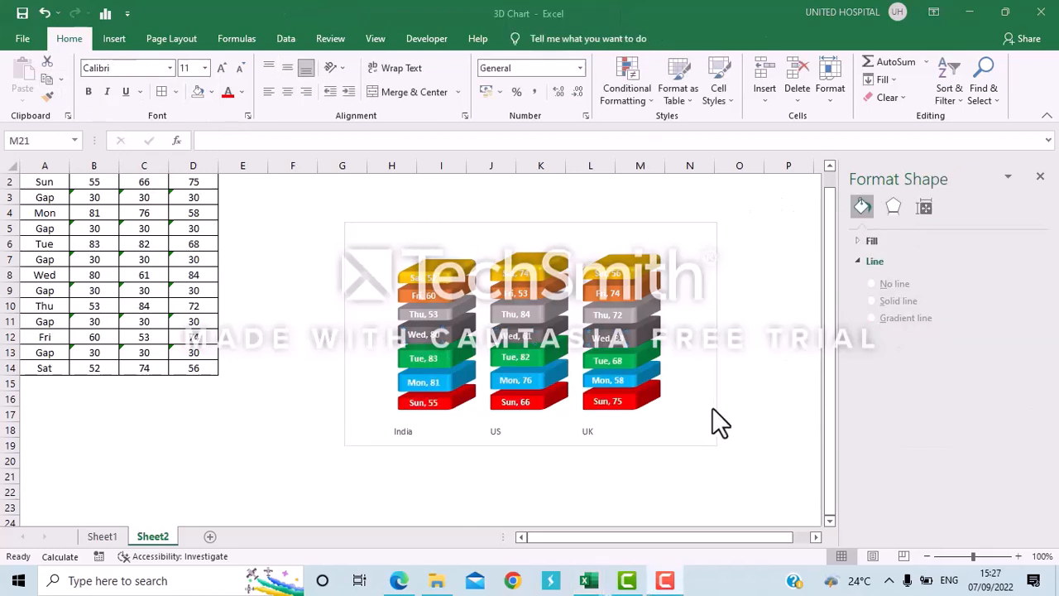
{"action": "left_click", "coordinate": [781, 372]}
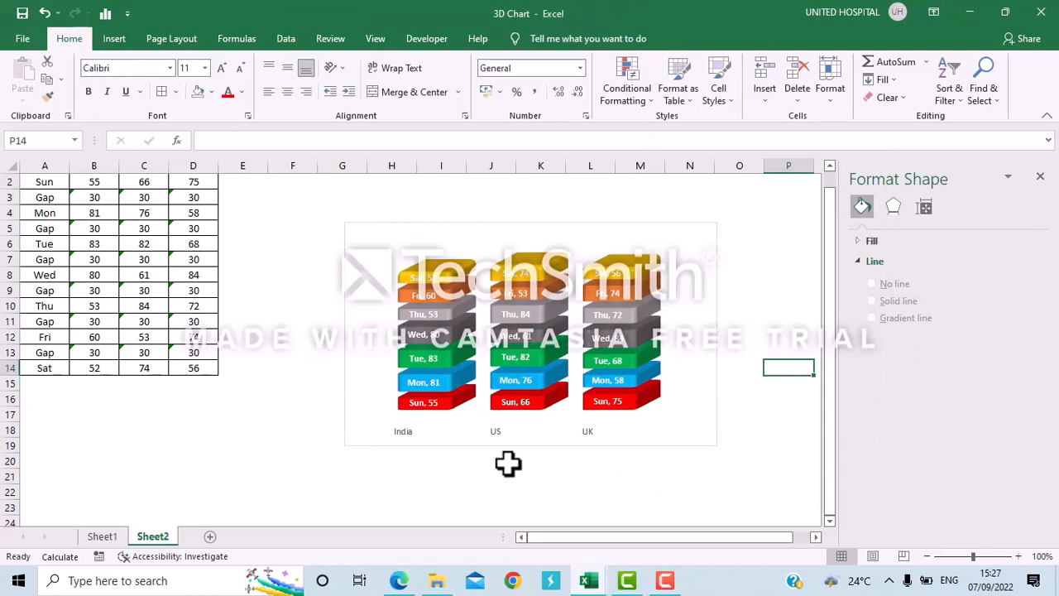
{"action": "left_click", "coordinate": [491, 432]}
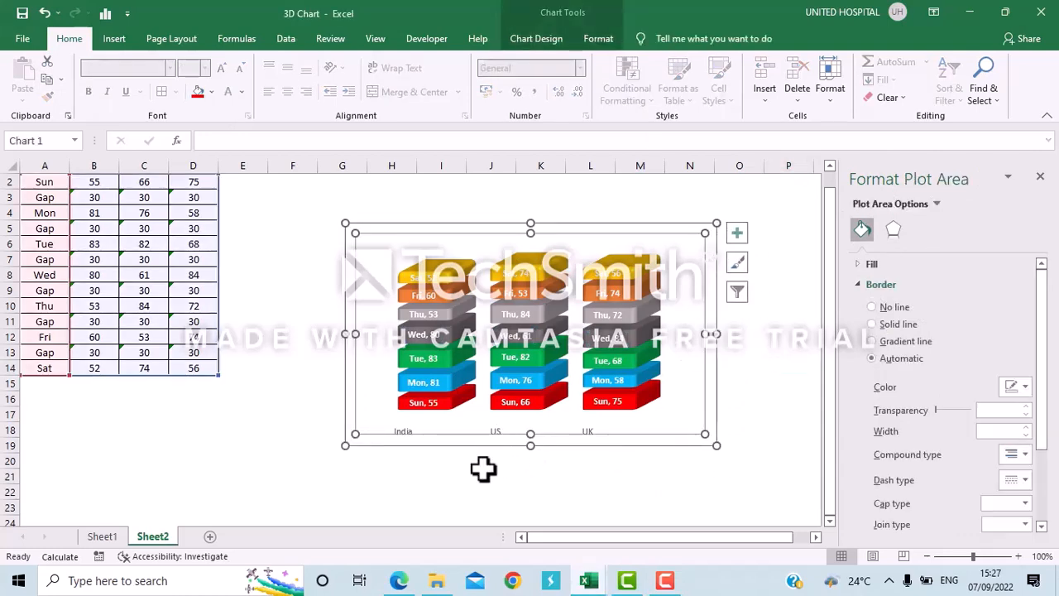
{"action": "left_click", "coordinate": [483, 470]}
Set the font size of the India, US and UK category axis labels to 18.
{"action": "left_click", "coordinate": [399, 431]}
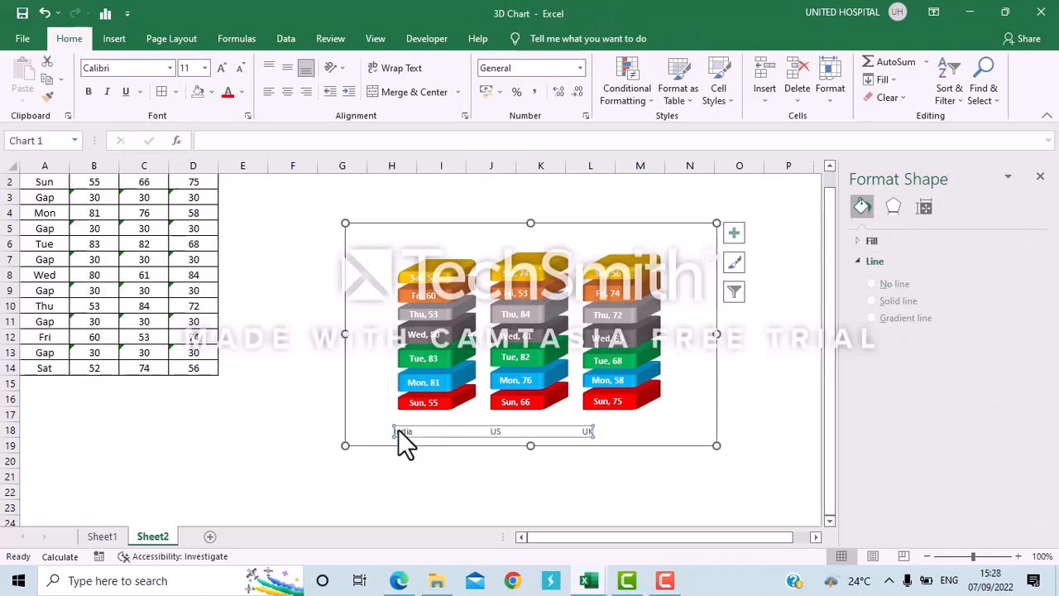
{"action": "left_click", "coordinate": [224, 67]}
{"action": "left_click", "coordinate": [224, 67]}
{"action": "left_click", "coordinate": [224, 67]}
{"action": "left_click", "coordinate": [224, 67]}
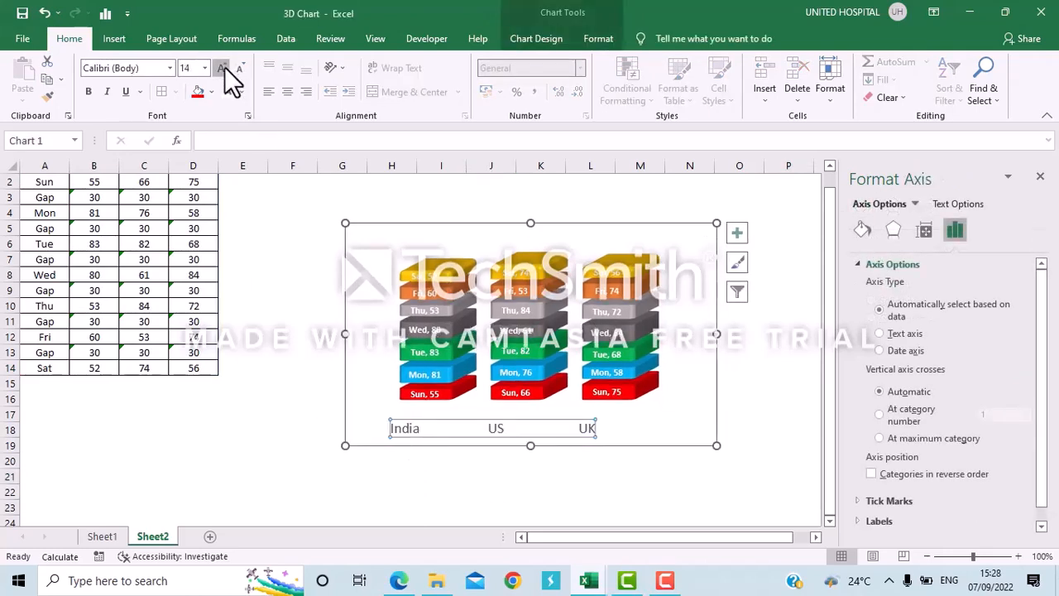
{"action": "left_click", "coordinate": [224, 67]}
{"action": "left_click", "coordinate": [225, 67]}
{"action": "left_click", "coordinate": [224, 67]}
{"action": "left_click", "coordinate": [224, 67]}
{"action": "left_click", "coordinate": [224, 68]}
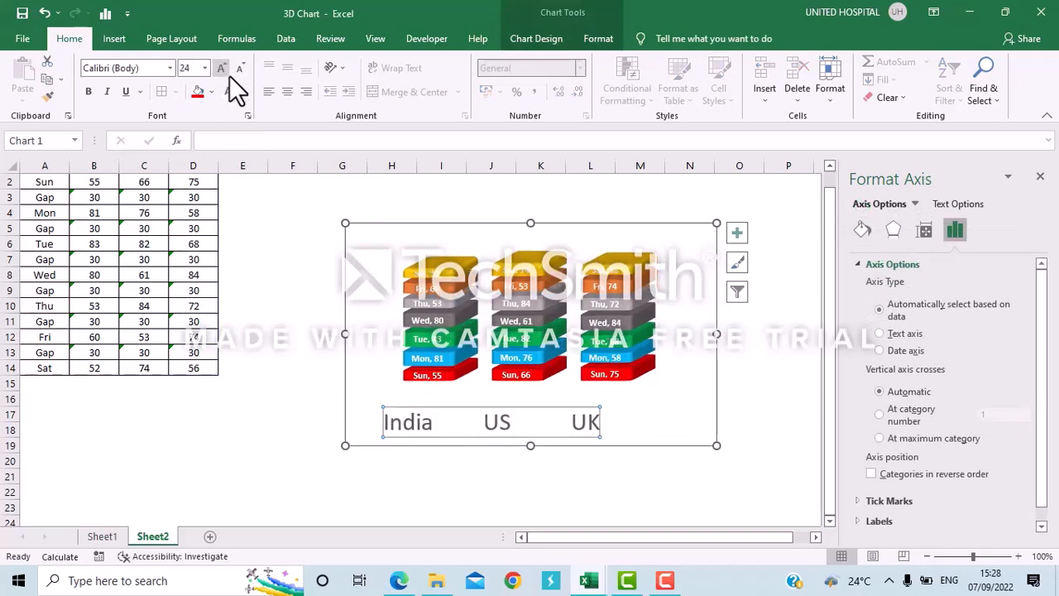
{"action": "left_click", "coordinate": [234, 74]}
{"action": "left_click", "coordinate": [234, 74]}
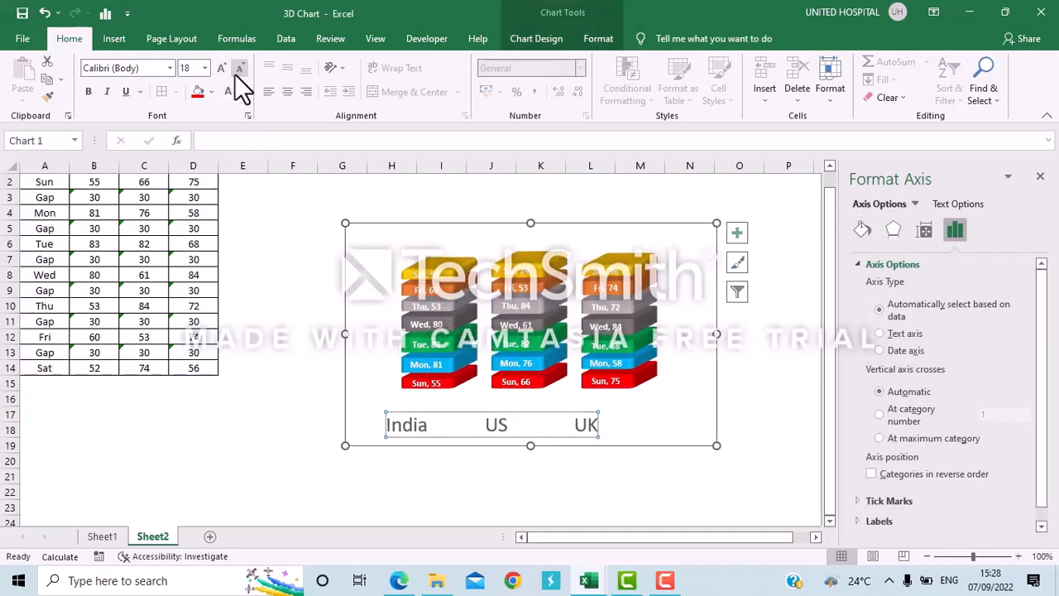
Copy the header cells A1:D1 containing Day, India, US and UK.
{"action": "left_click", "coordinate": [262, 334]}
{"action": "scroll", "coordinate": [145, 221], "scroll_direction": "up", "scroll_amount": 1}
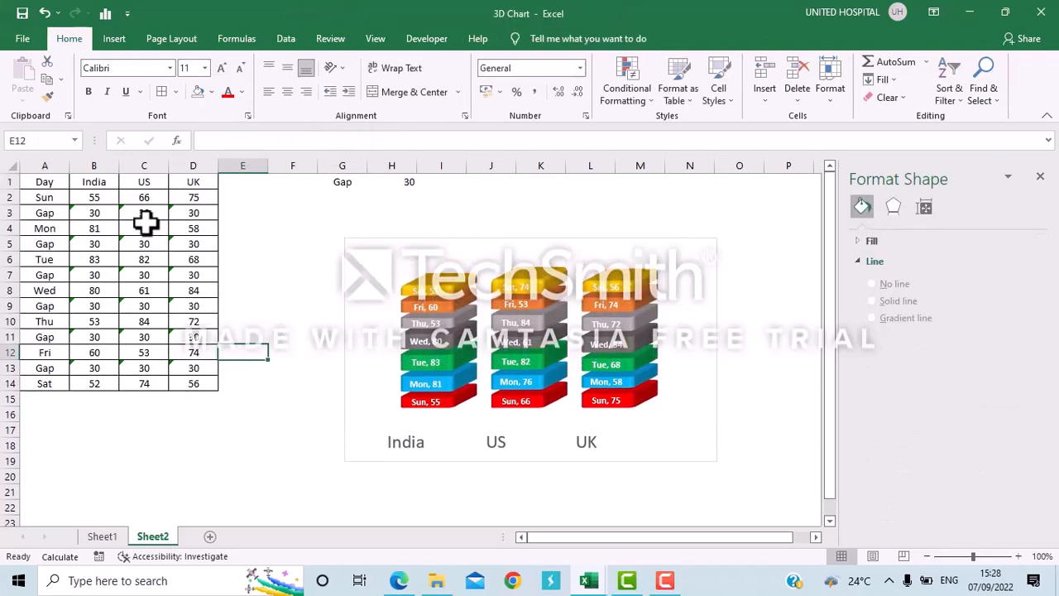
{"action": "left_click_drag", "start_coordinate": [59, 182], "coordinate": [62, 183]}
{"action": "key", "text": "shift+Right"}
{"action": "key", "text": "shift+Right"}
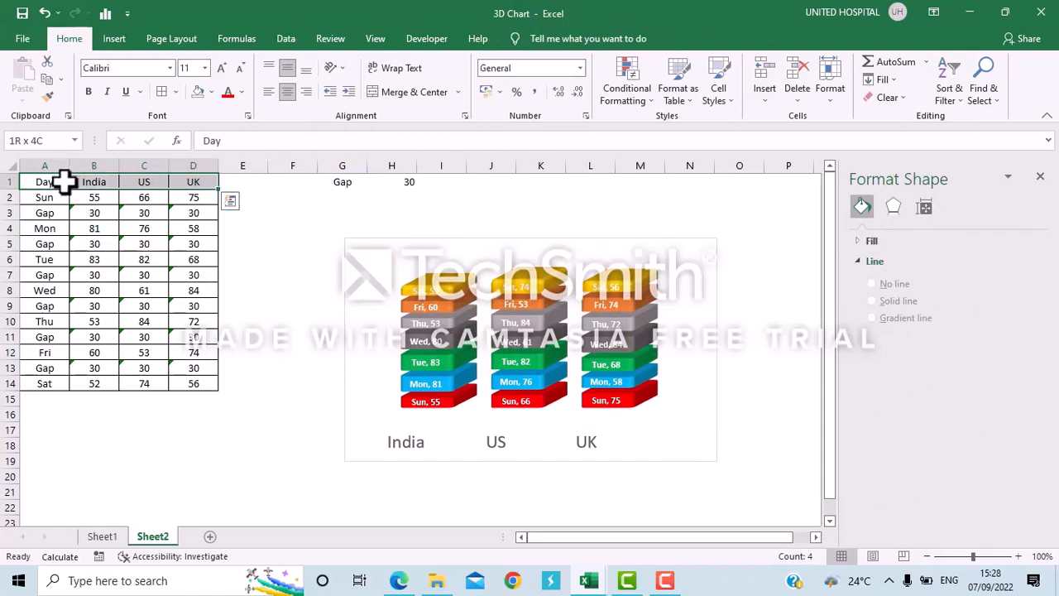
{"action": "left_click", "coordinate": [64, 182]}
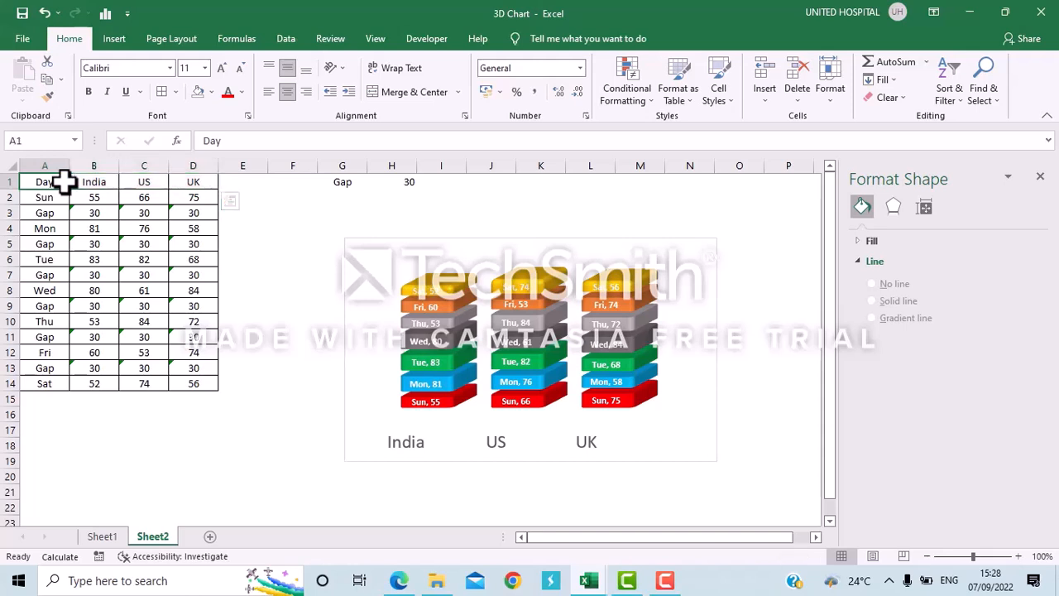
{"action": "key", "text": "shift+Right"}
{"action": "key", "text": "shift+Right"}
{"action": "key", "text": "shift+Right"}
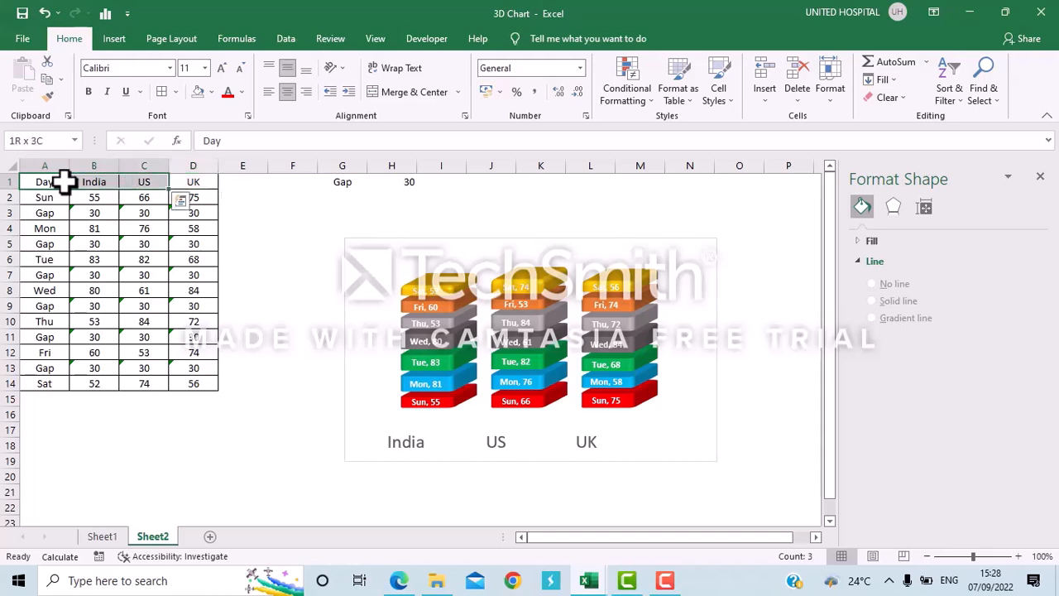
{"action": "key", "text": "ctrl+c"}
Insert the copied header cells at A1, shifting the existing cells down.
{"action": "left_click", "coordinate": [65, 182]}
{"action": "right_click", "coordinate": [64, 182]}
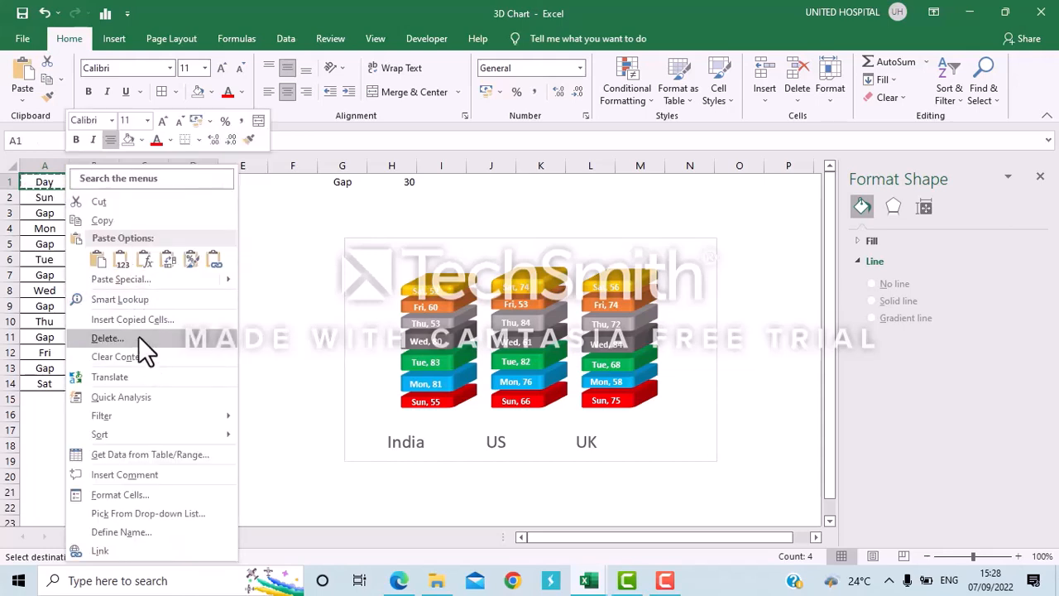
{"action": "left_click", "coordinate": [139, 319]}
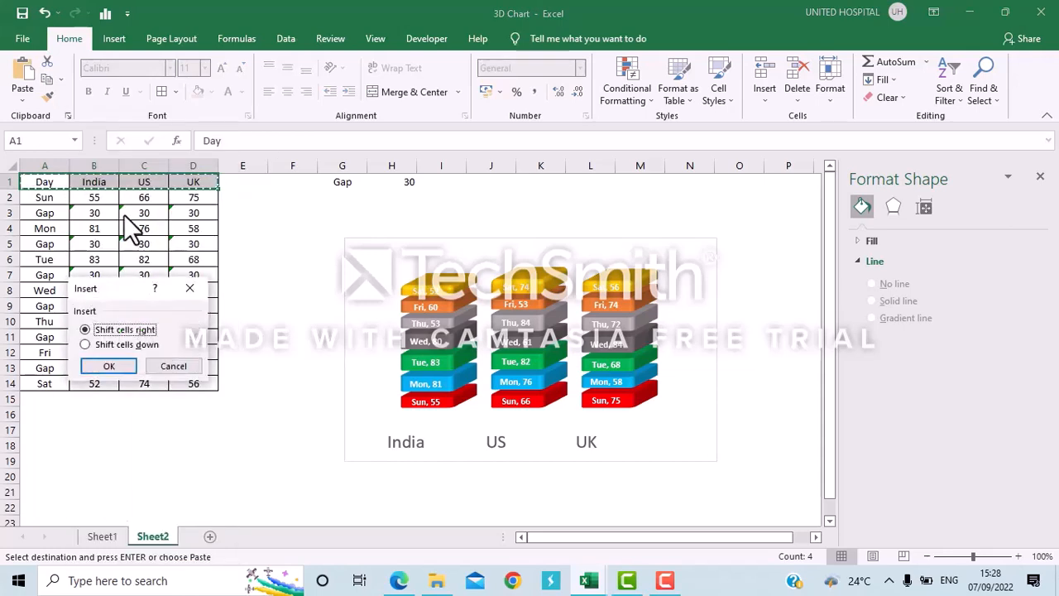
{"action": "left_click", "coordinate": [131, 342]}
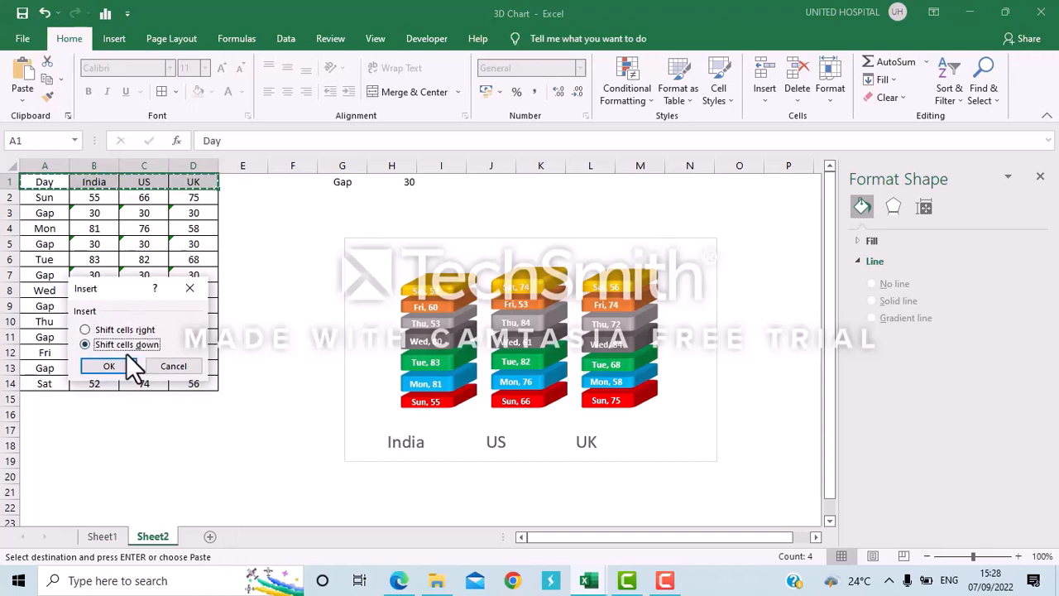
{"action": "left_click", "coordinate": [120, 367]}
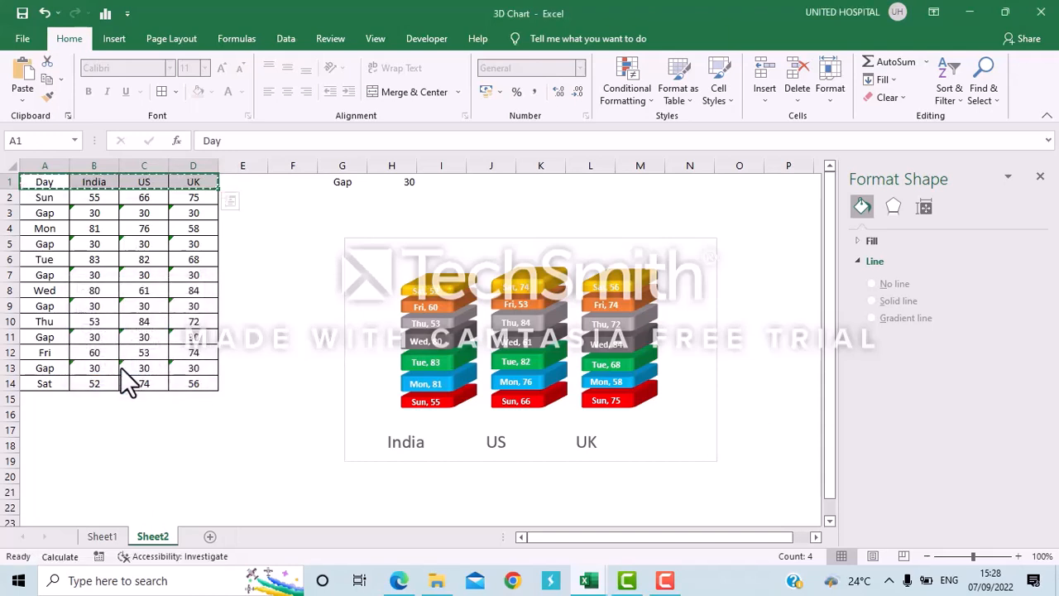
Clear the country names from B2:D2 in the second header row.
{"action": "left_click", "coordinate": [103, 195]}
{"action": "key", "text": "shift+Right"}
{"action": "key", "text": "shift+Right"}
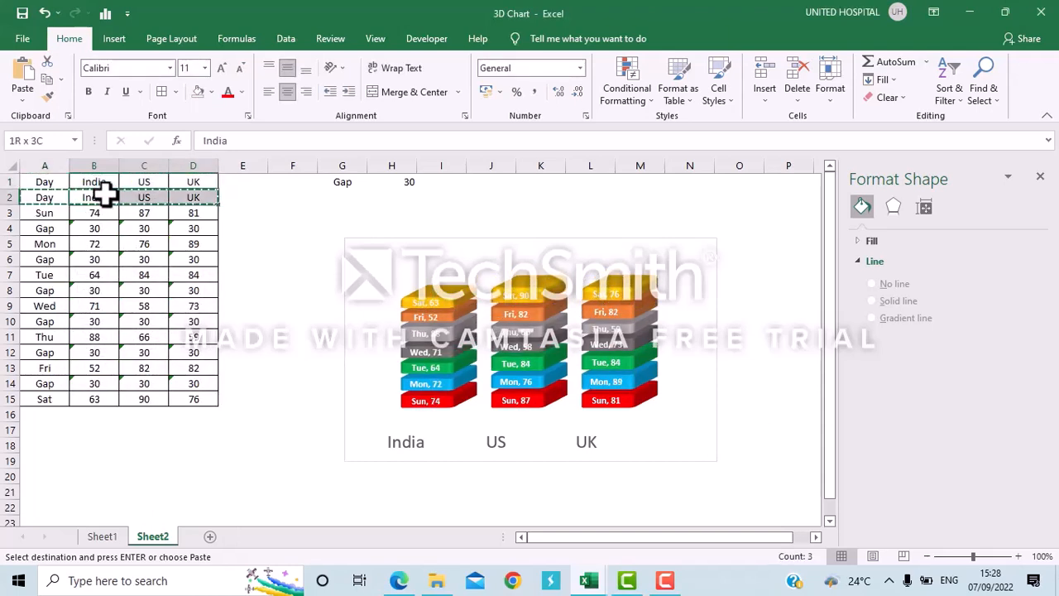
{"action": "key", "text": "Delete"}
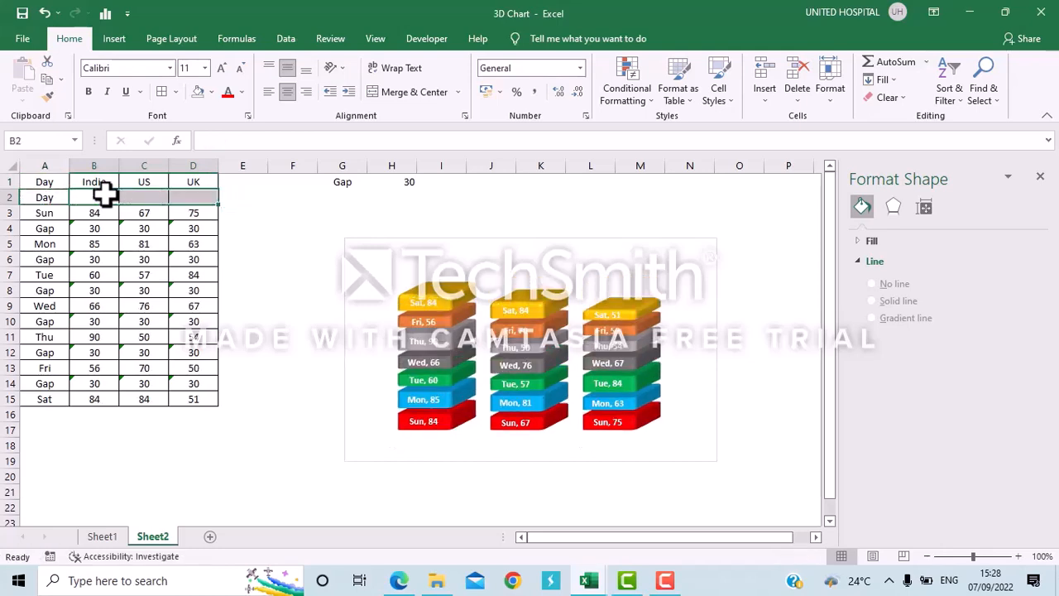
{"action": "key", "text": "Left"}
{"action": "left_click", "coordinate": [103, 194]}
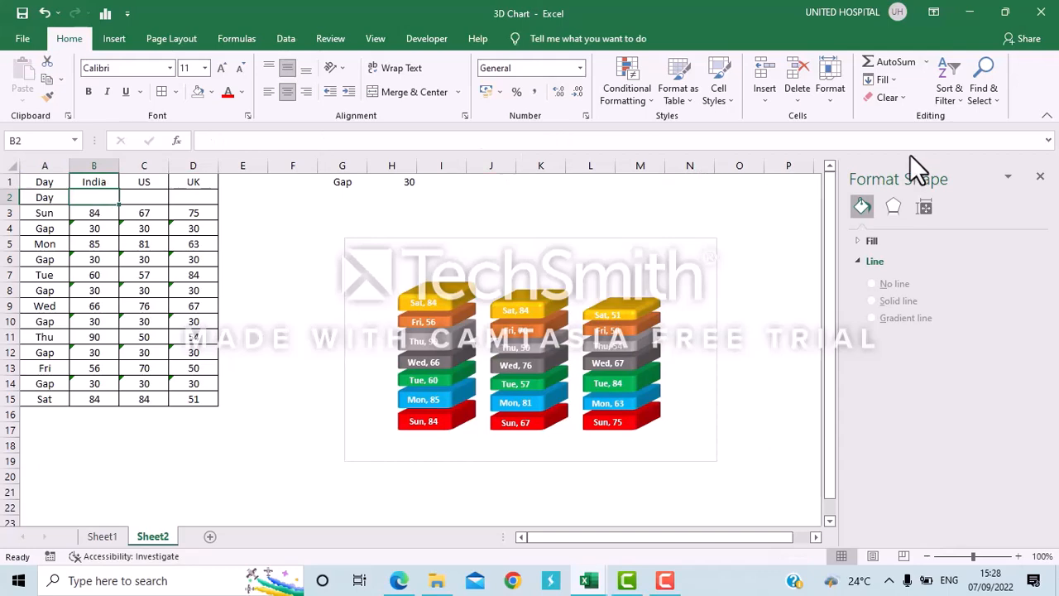
{"action": "key", "text": "F9"}
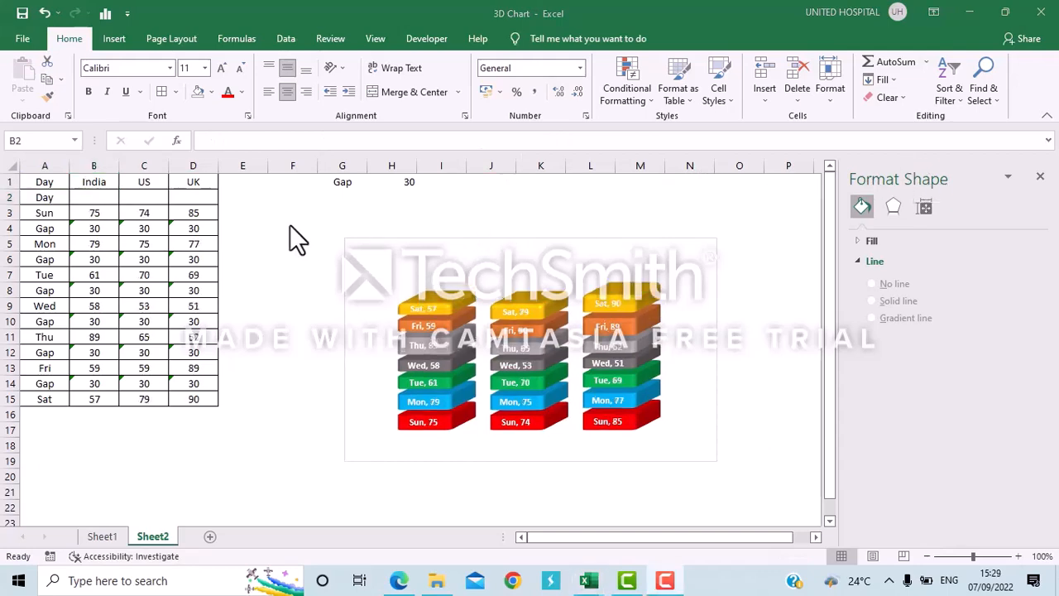
Enter the formula =REPT(" ","20")&B1 in B2 to pad the India label with leading spaces.
{"action": "left_click", "coordinate": [110, 196]}
{"action": "type", "text": "=re"}
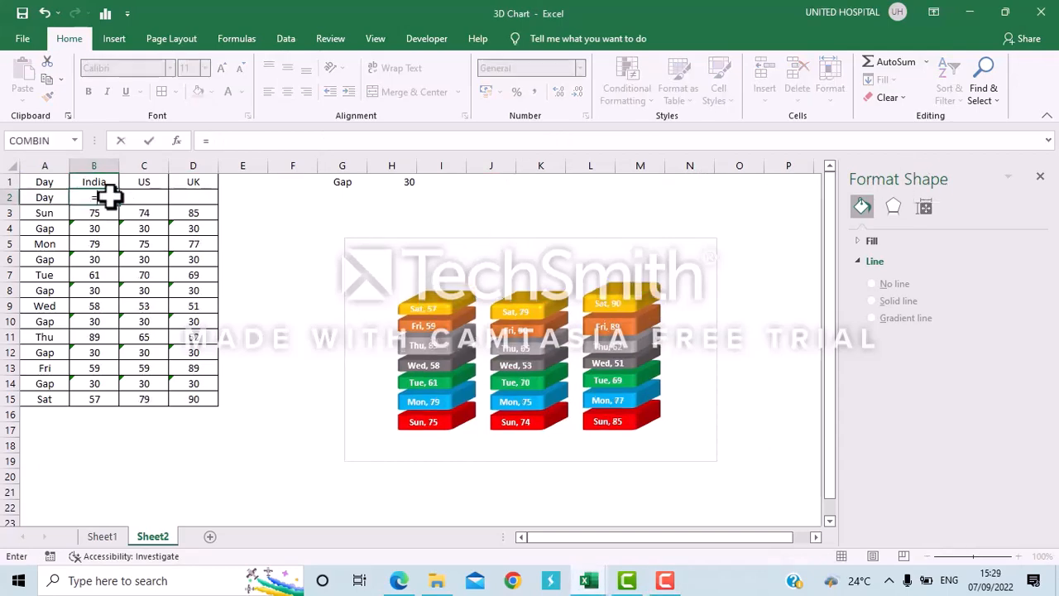
{"action": "key", "text": "Down"}
{"action": "key", "text": "Down"}
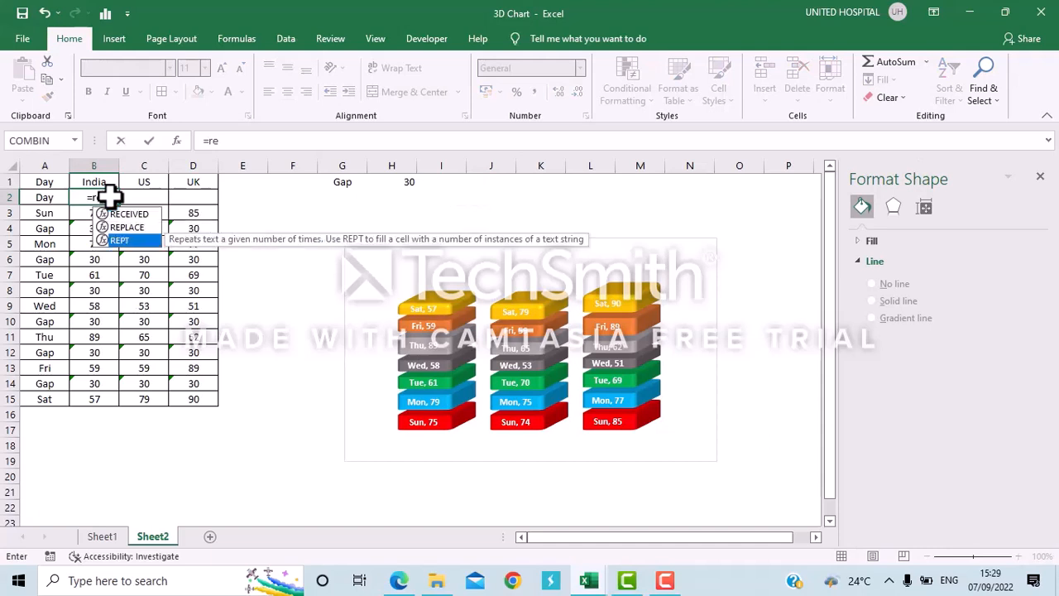
{"action": "key", "text": "Tab"}
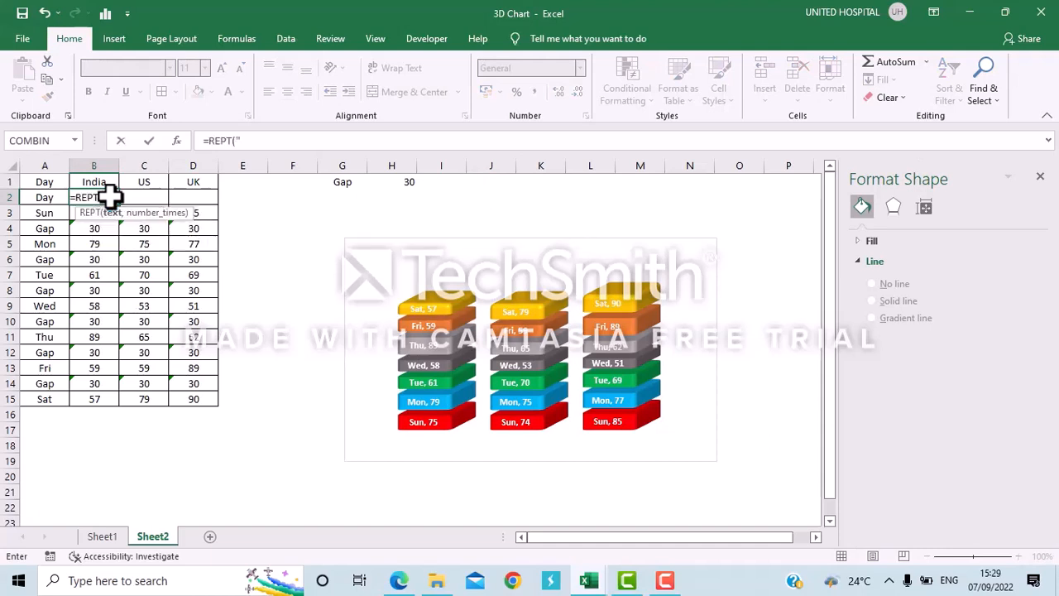
{"action": "type", "text": "\" \","}
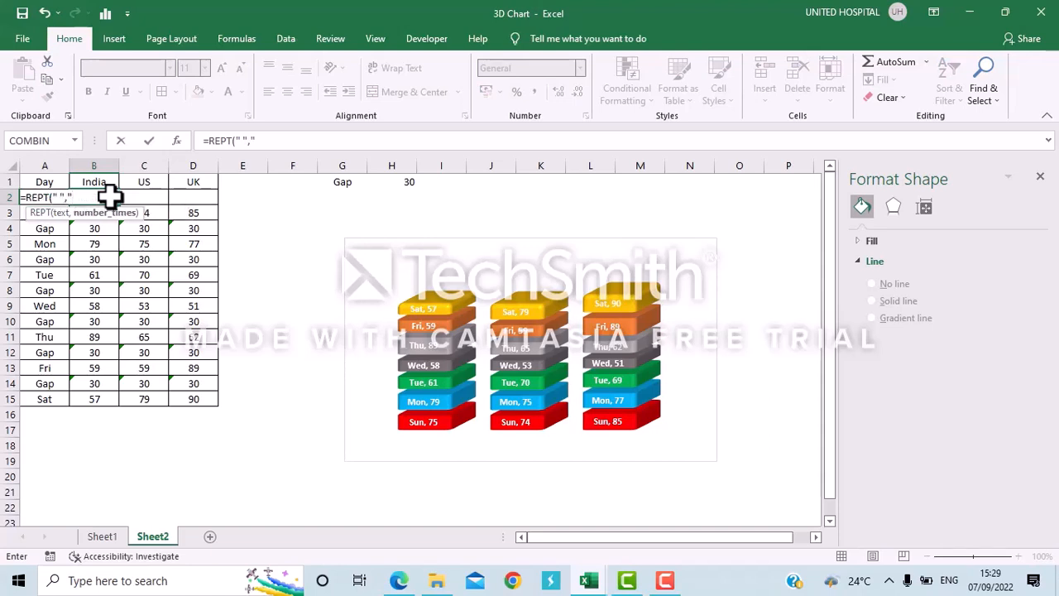
{"action": "type", "text": "\"20\")"}
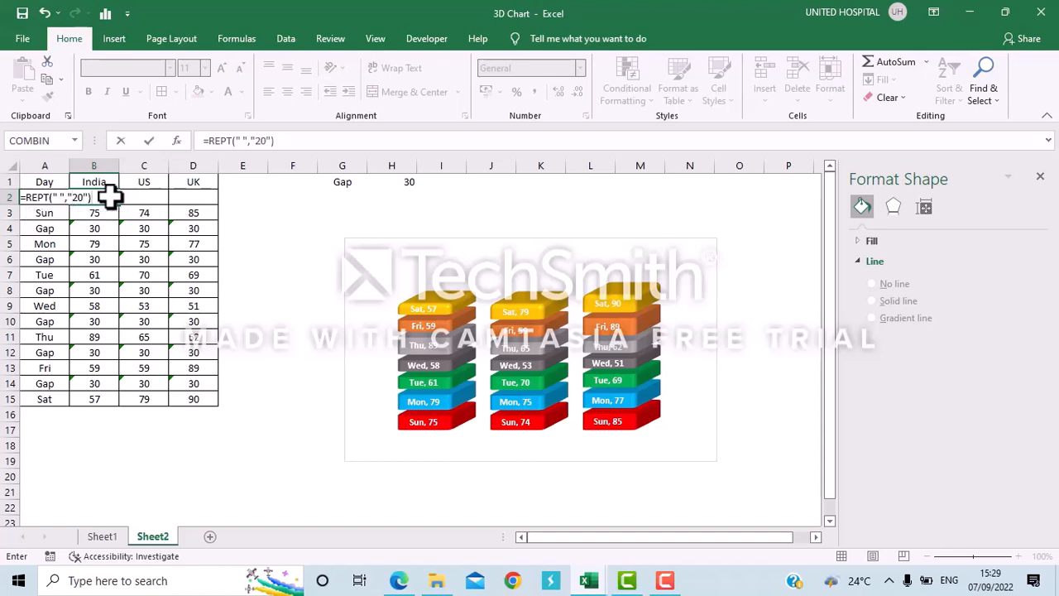
{"action": "type", "text": "&"}
{"action": "left_click", "coordinate": [81, 184]}
{"action": "key", "text": "Return"}
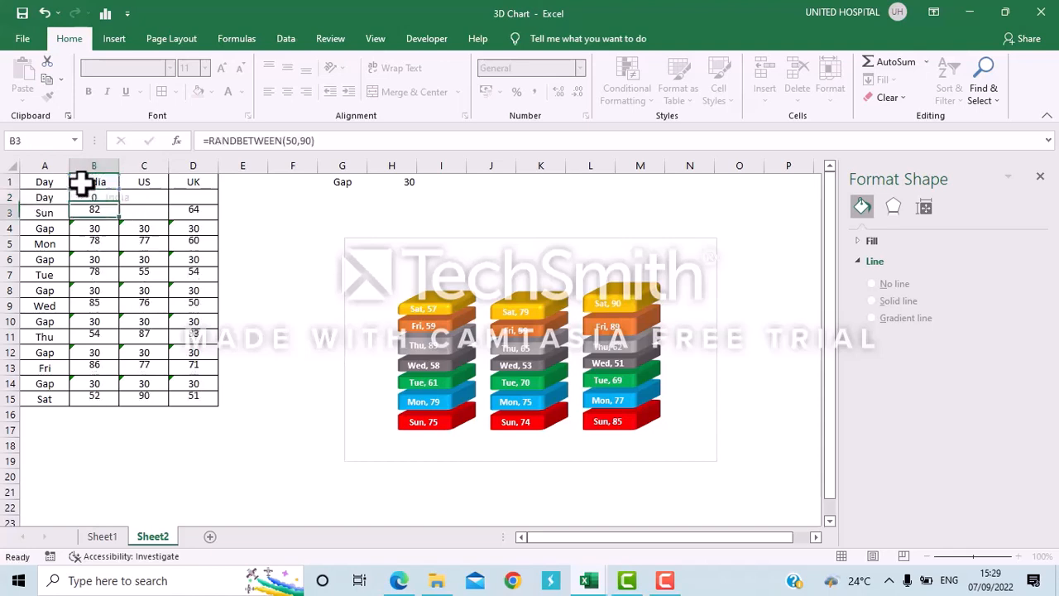
Fill the REPT formula from B2 across to D2 for the US and UK labels.
{"action": "left_click", "coordinate": [110, 196]}
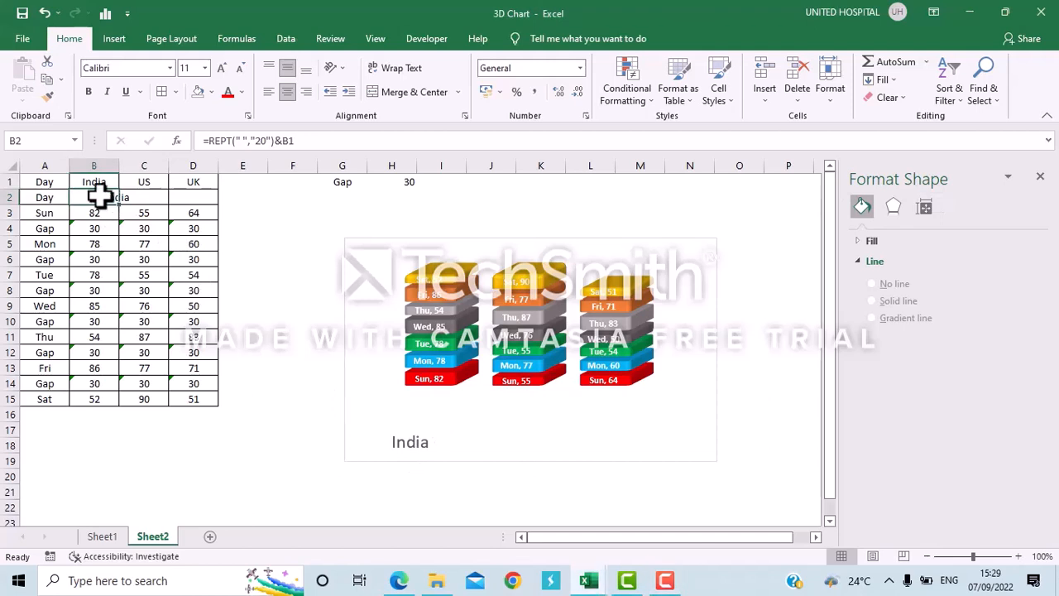
{"action": "key", "text": "shift+Right"}
{"action": "key", "text": "shift+Right"}
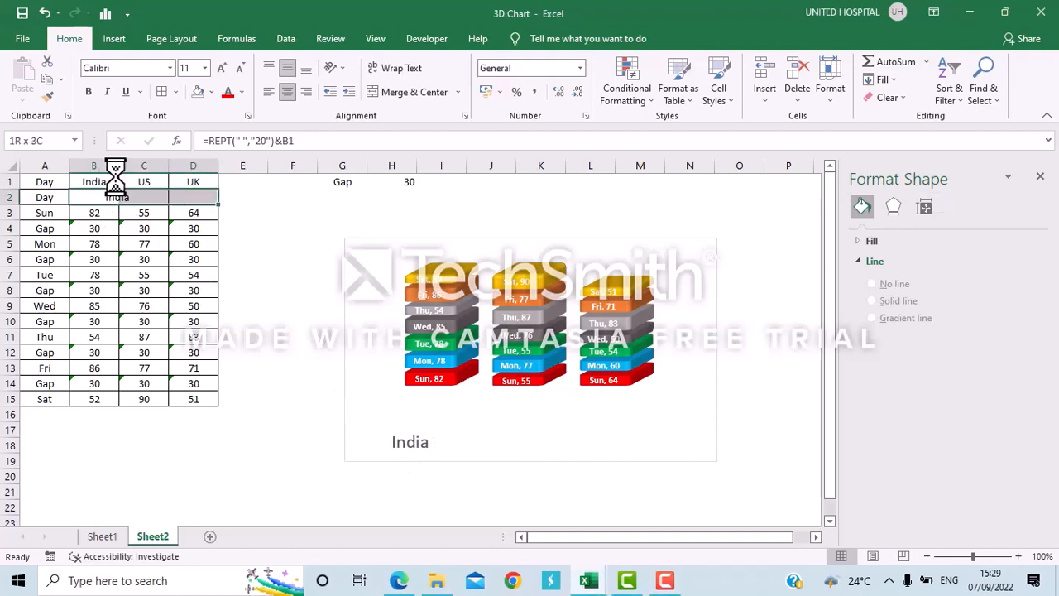
{"action": "key", "text": "ctrl+r"}
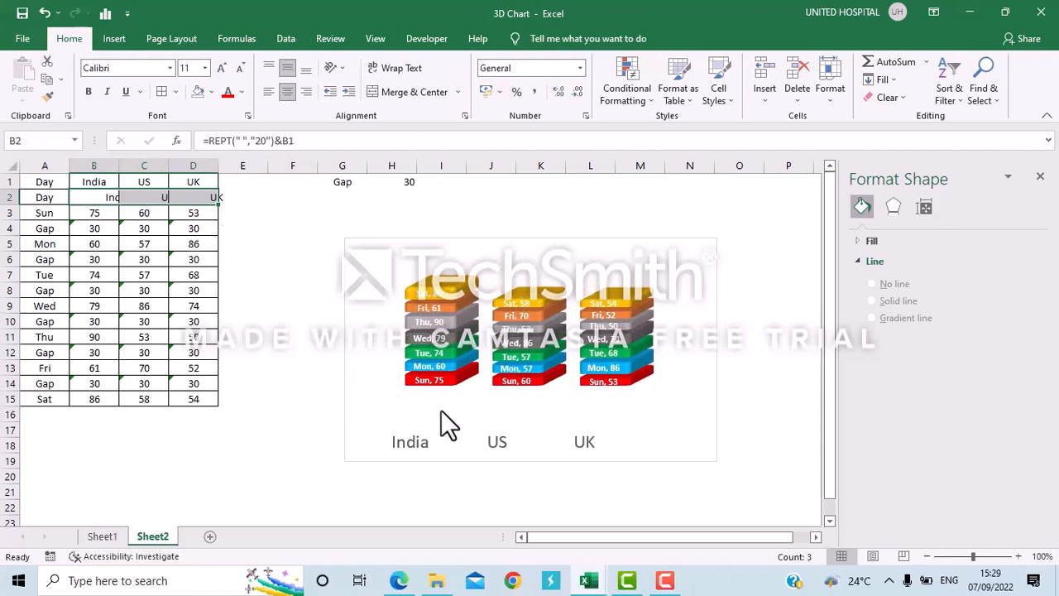
Change the repeat count in B2's REPT formula to 18 and fill it across to D2.
{"action": "left_click", "coordinate": [102, 197]}
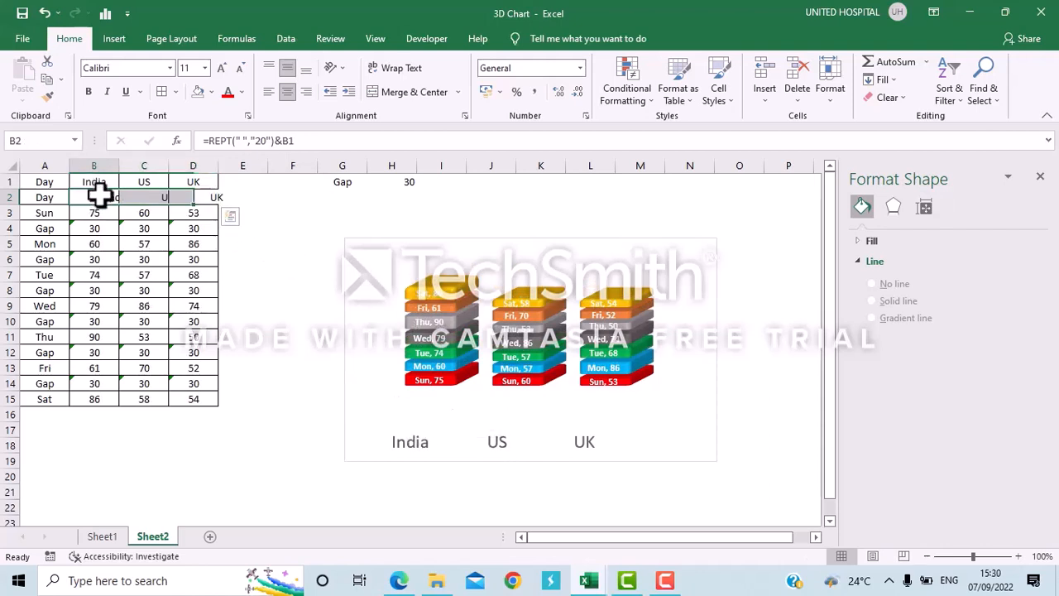
{"action": "left_click", "coordinate": [265, 140]}
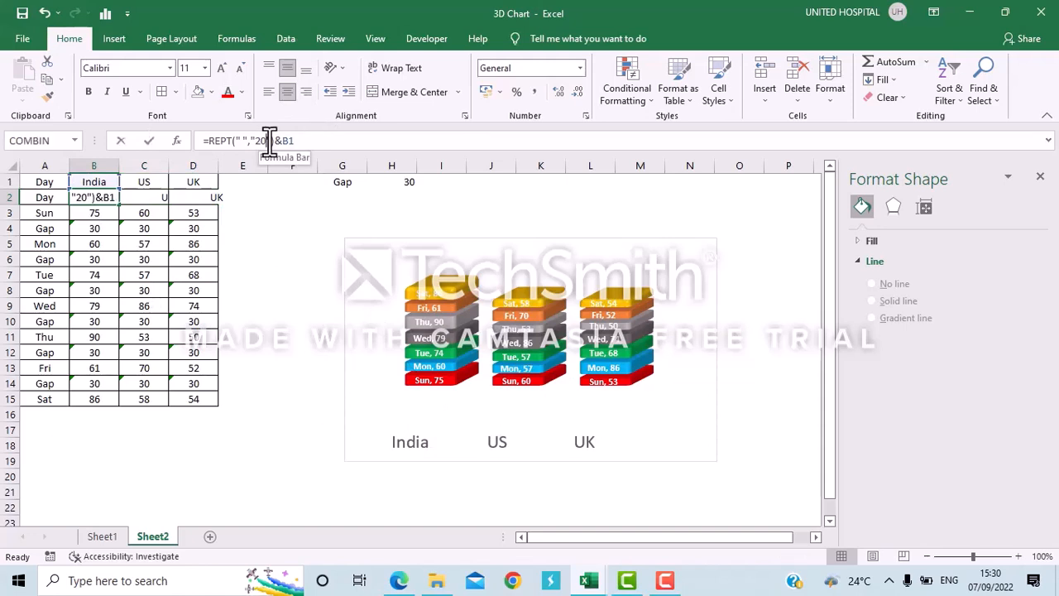
{"action": "key", "text": "BackSpace"}
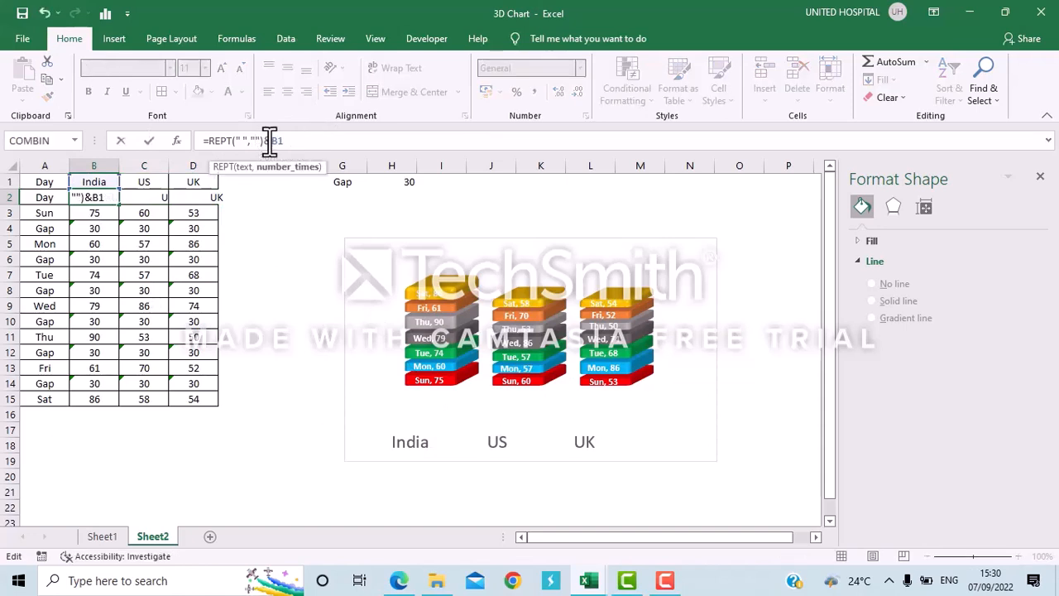
{"action": "type", "text": "18"}
{"action": "key", "text": "Return"}
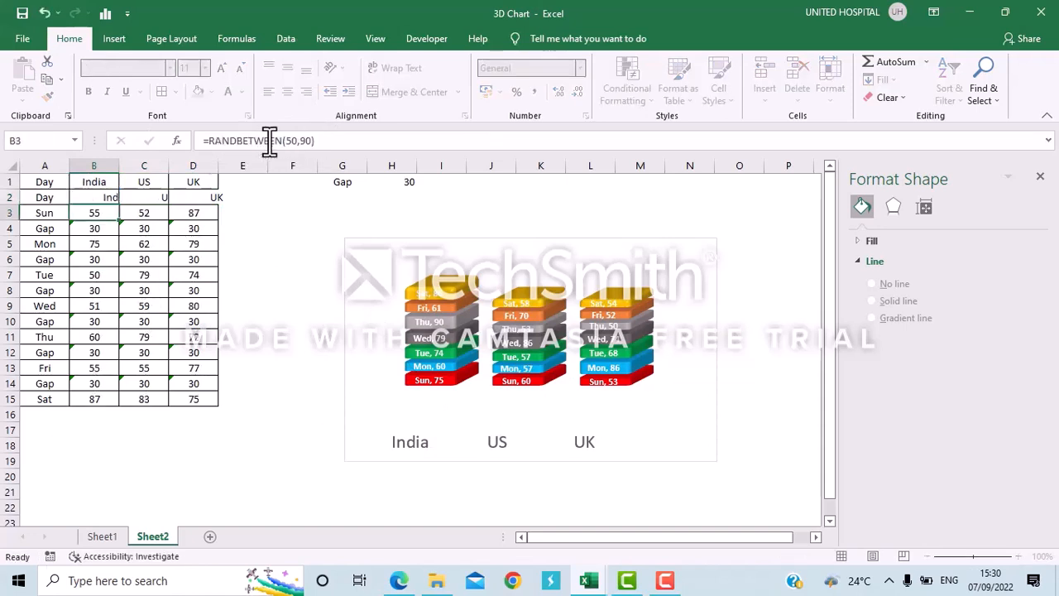
{"action": "left_click_drag", "start_coordinate": [119, 194], "coordinate": [117, 196]}
{"action": "key", "text": "shift+Right"}
{"action": "key", "text": "ctrl+r"}
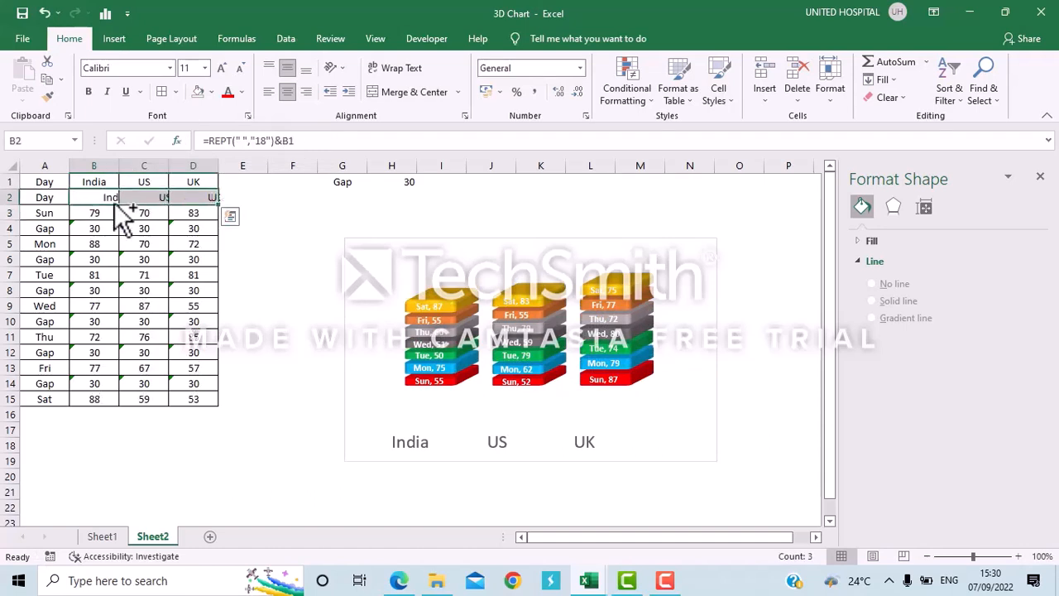
{"action": "left_click", "coordinate": [442, 506]}
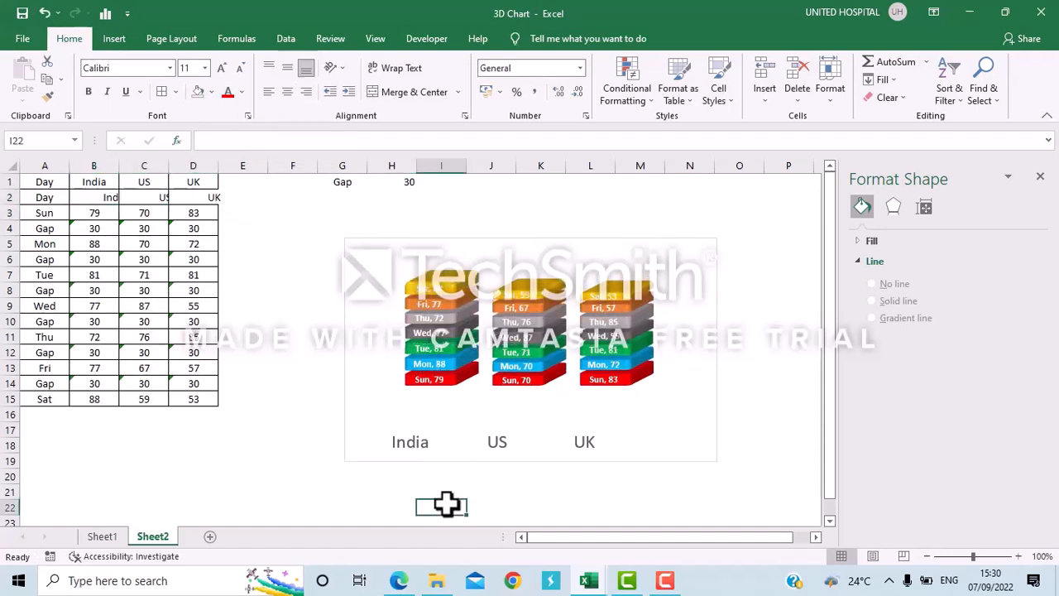
{"action": "left_click", "coordinate": [908, 178]}
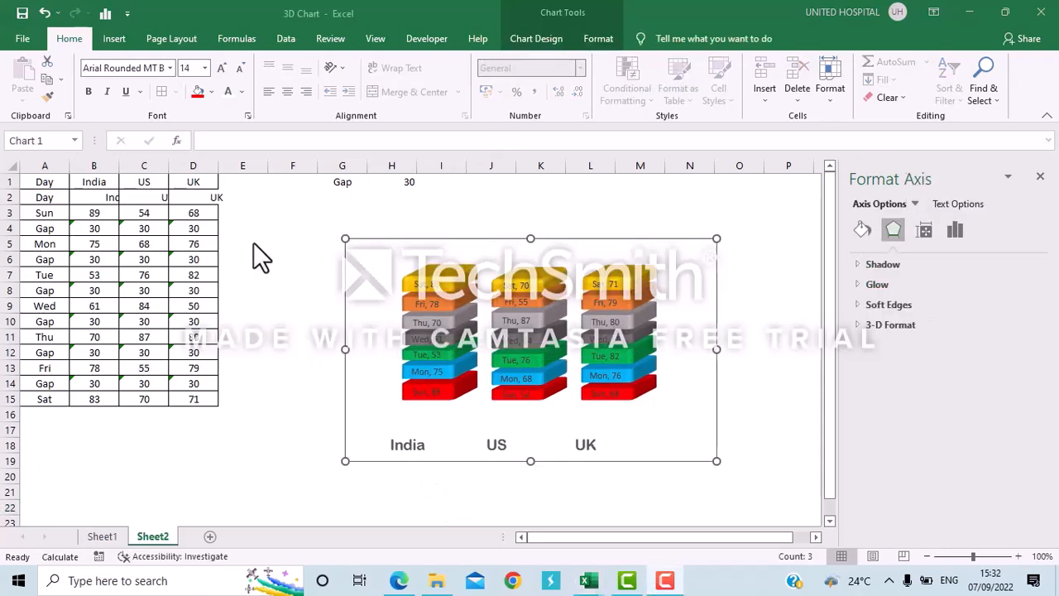
Format the chart's country axis labels at font size 18, bold, in Black, Text 1.
{"action": "left_click", "coordinate": [205, 69]}
{"action": "left_click", "coordinate": [190, 201]}
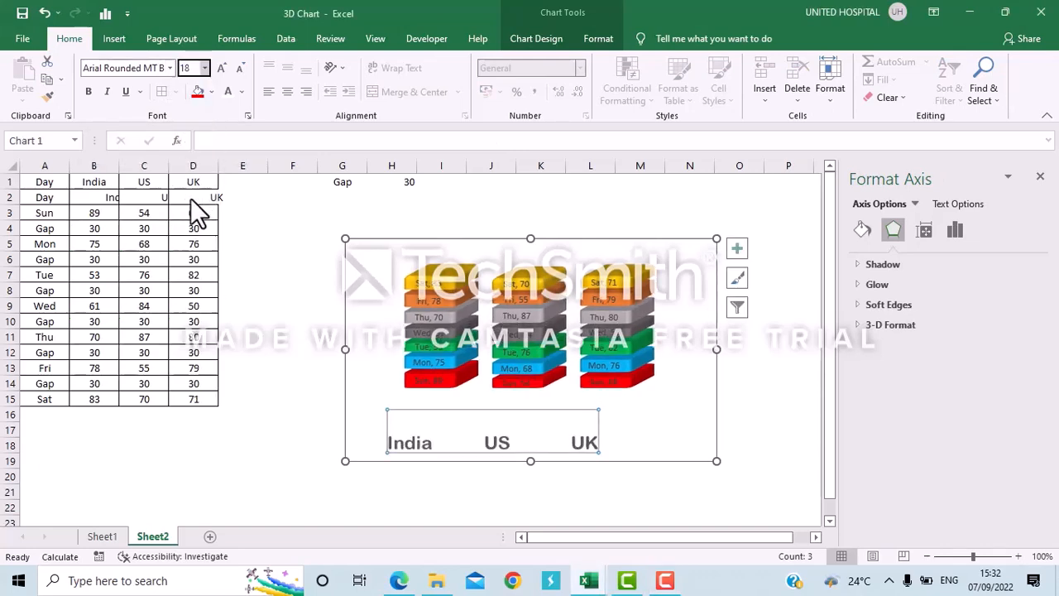
{"action": "left_click", "coordinate": [89, 92]}
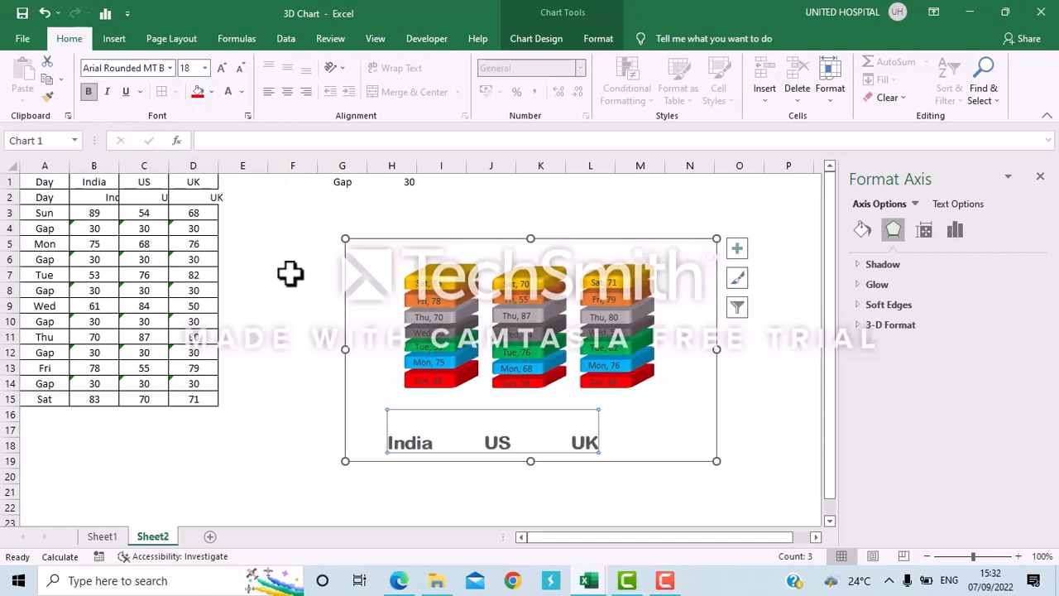
{"action": "left_click", "coordinate": [241, 92]}
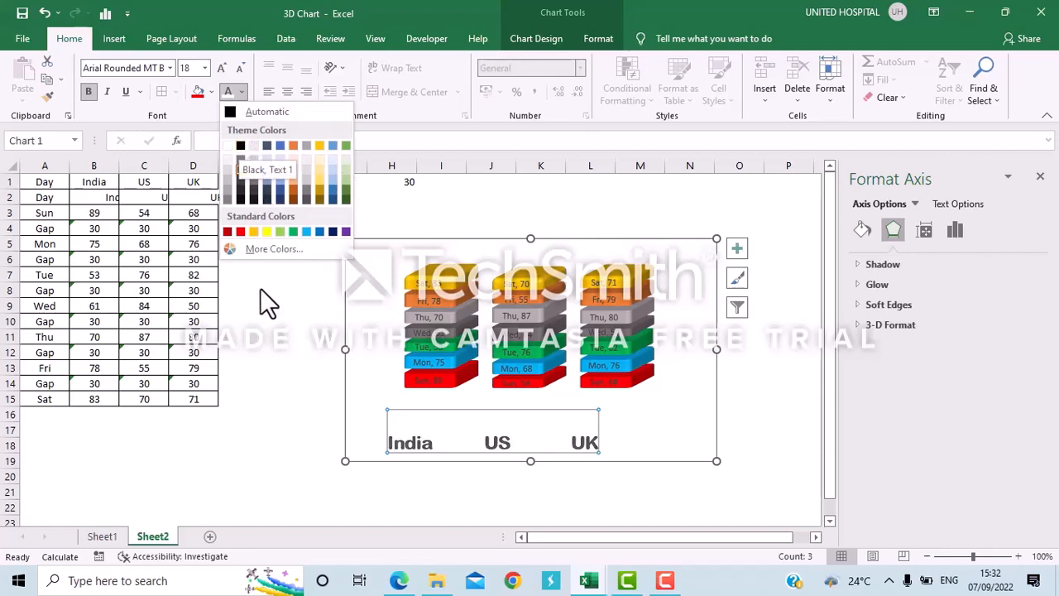
{"action": "left_click", "coordinate": [239, 145]}
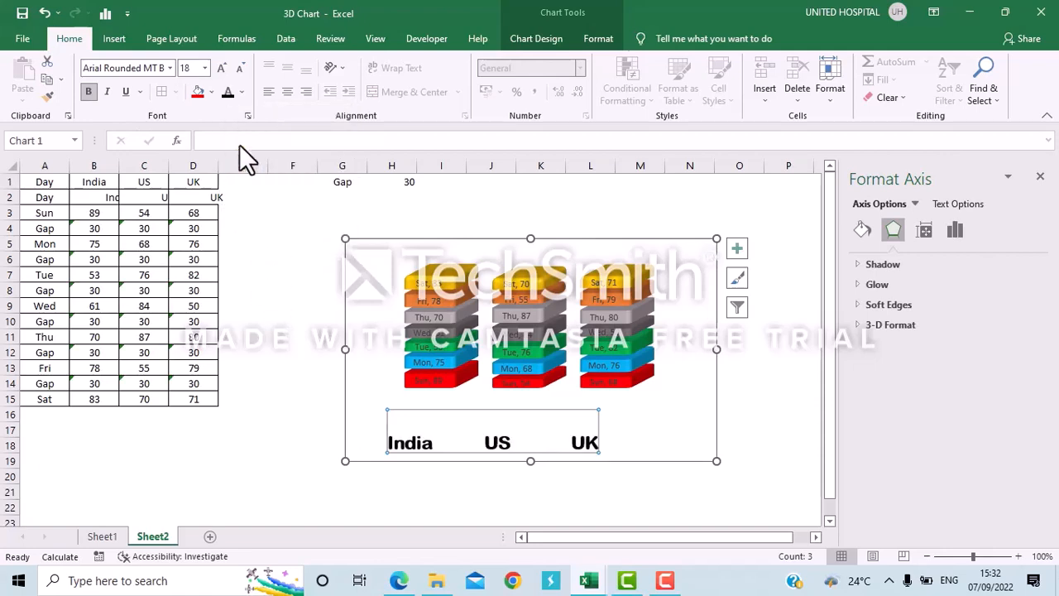
{"action": "left_click", "coordinate": [280, 261]}
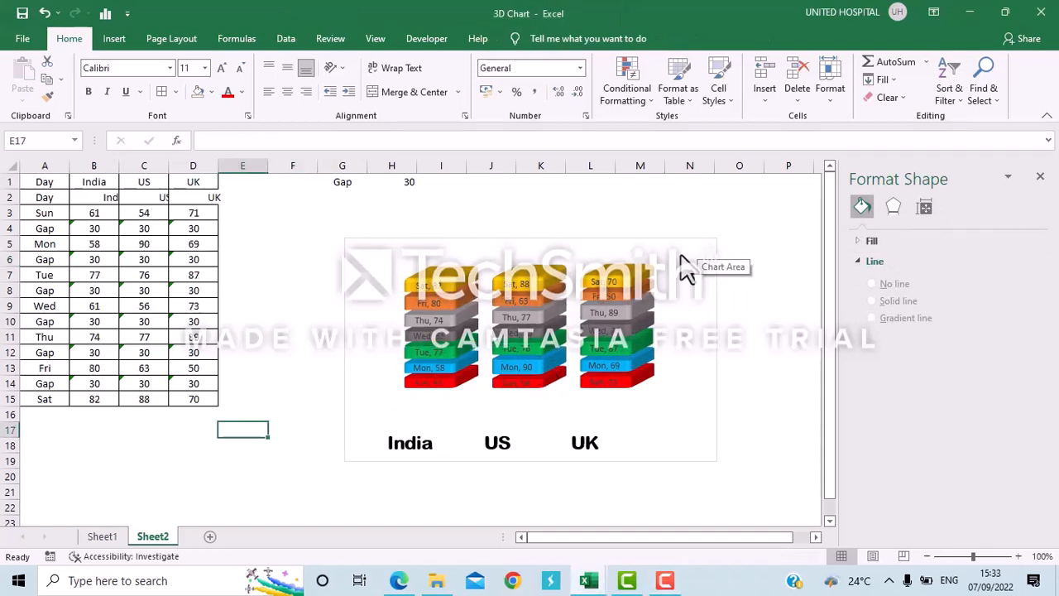
Add a chart title to the 3-D stacked column chart.
{"action": "left_click", "coordinate": [680, 253]}
{"action": "left_click", "coordinate": [737, 250]}
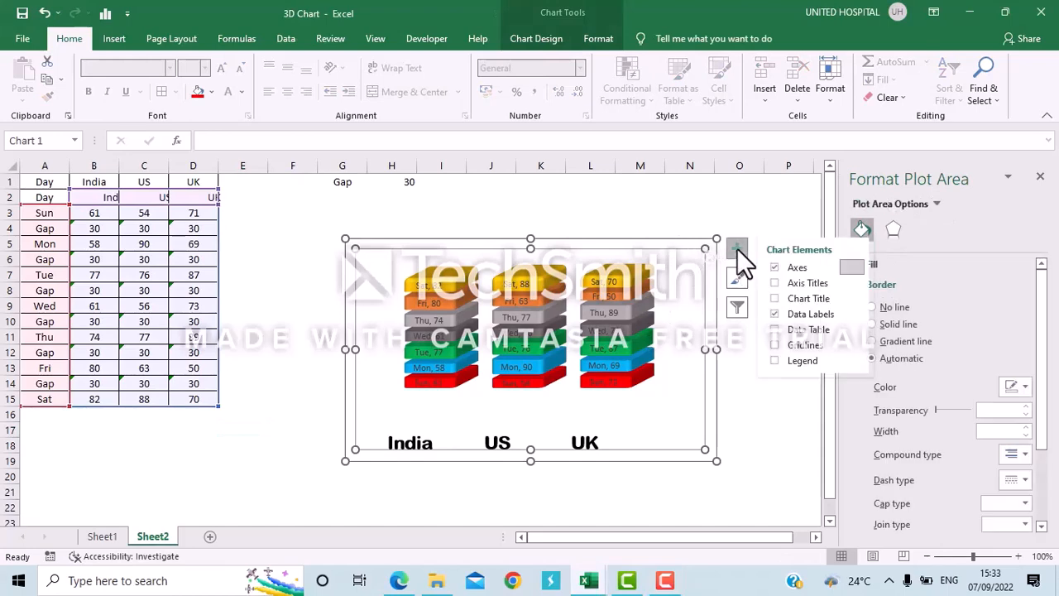
{"action": "left_click", "coordinate": [800, 297]}
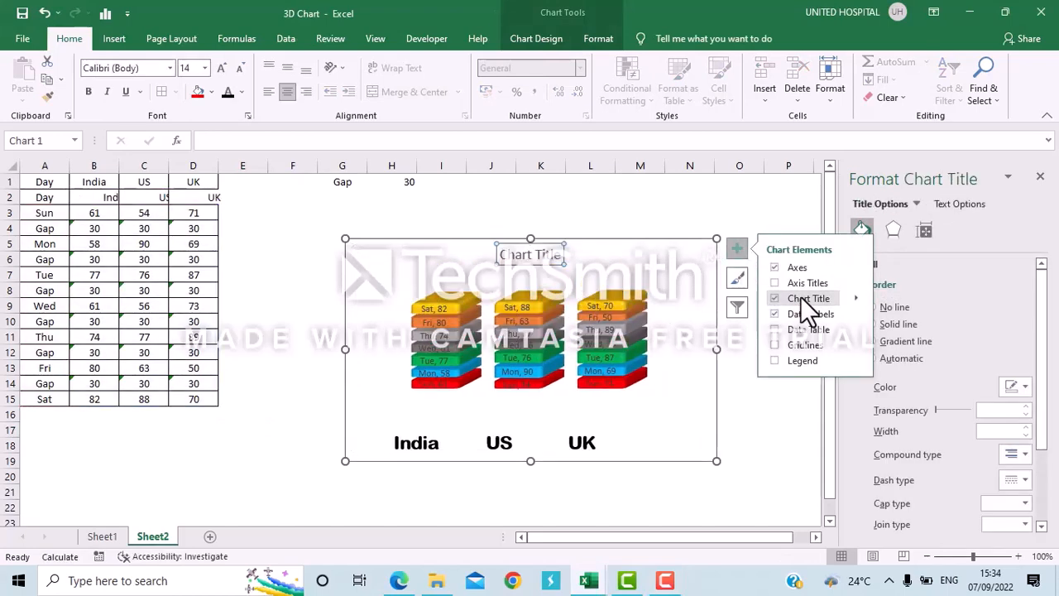
Replace the chart's placeholder title text with "Weekly Sales".
{"action": "left_click", "coordinate": [525, 257]}
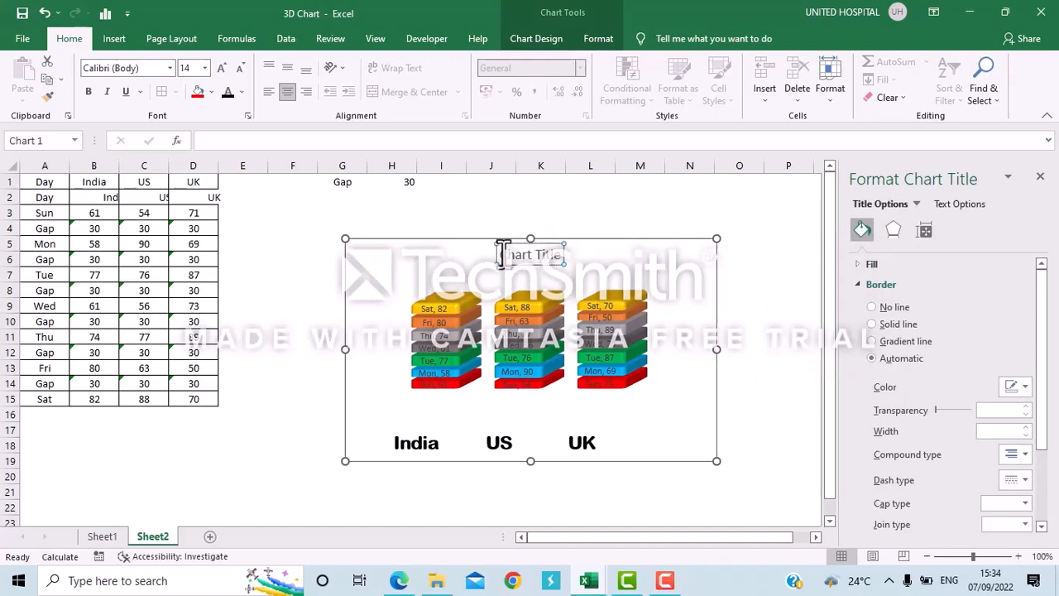
{"action": "key", "text": "Delete"}
{"action": "key", "text": "Delete"}
{"action": "key", "text": "Delete"}
{"action": "key", "text": "Delete"}
{"action": "key", "text": "Delete"}
{"action": "key", "text": "Delete"}
{"action": "key", "text": "Delete"}
{"action": "key", "text": "Delete"}
{"action": "key", "text": "Delete"}
{"action": "key", "text": "Delete"}
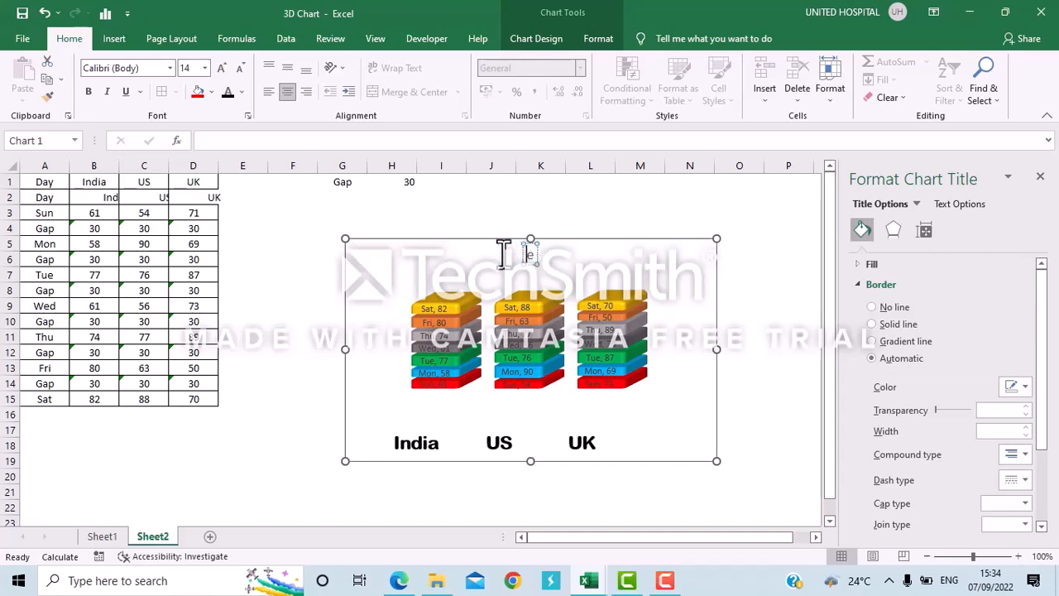
{"action": "type", "text": "Week"}
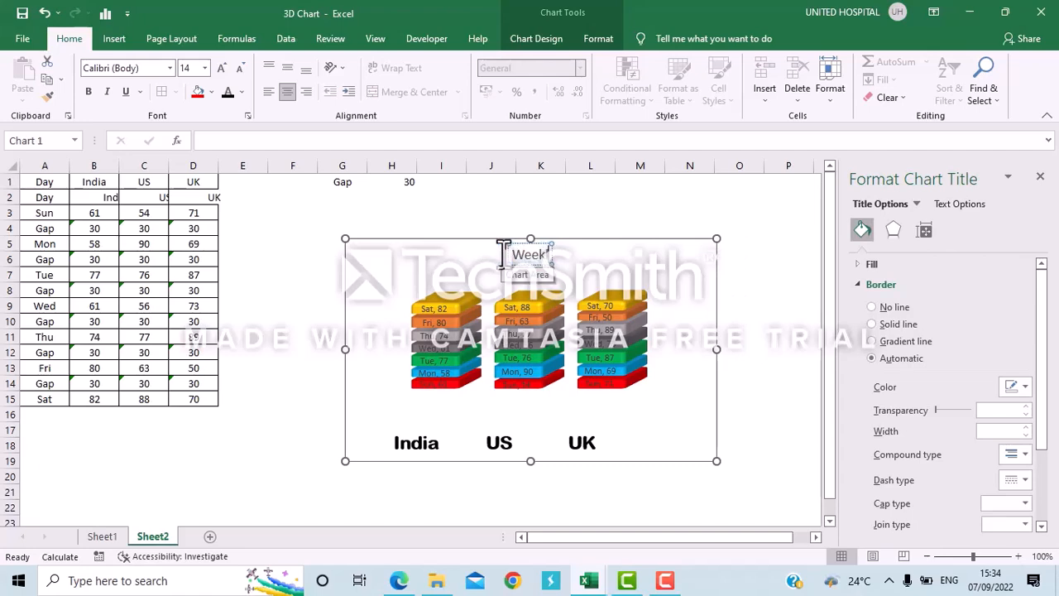
{"action": "type", "text": "ly Sa"}
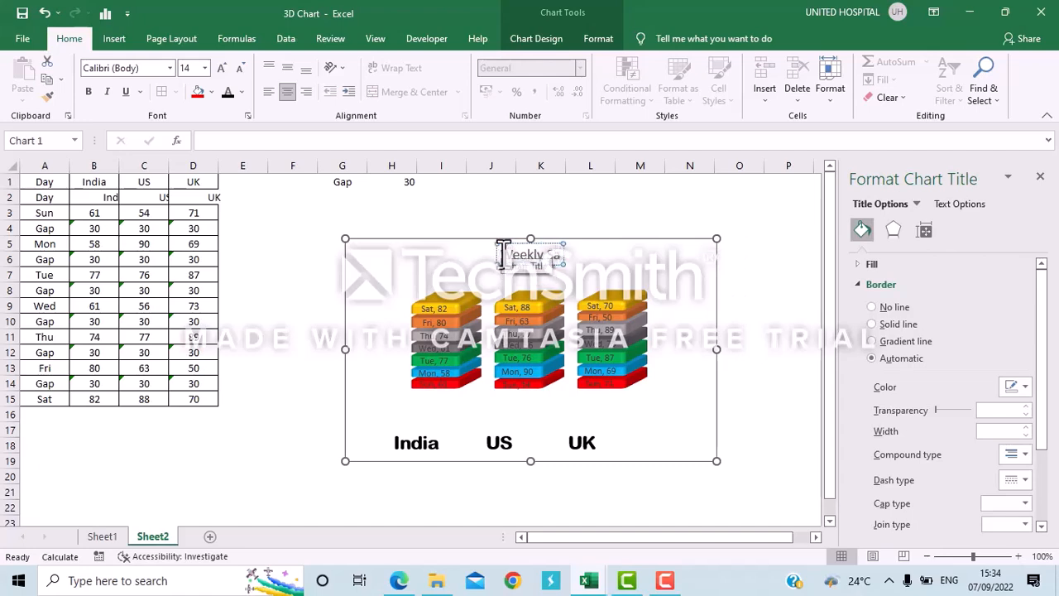
{"action": "type", "text": "les"}
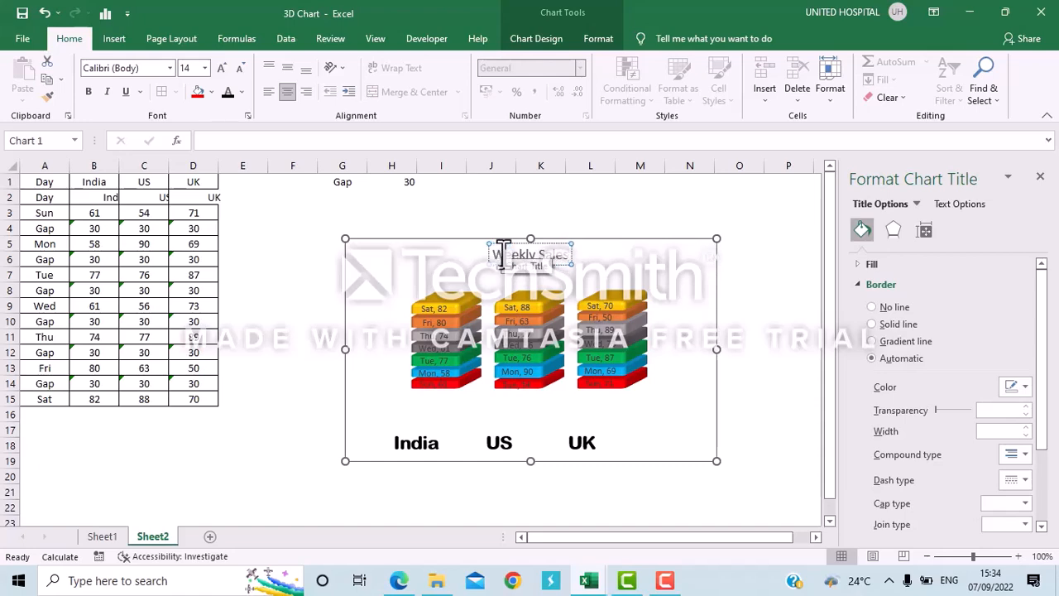
{"action": "left_click", "coordinate": [756, 310]}
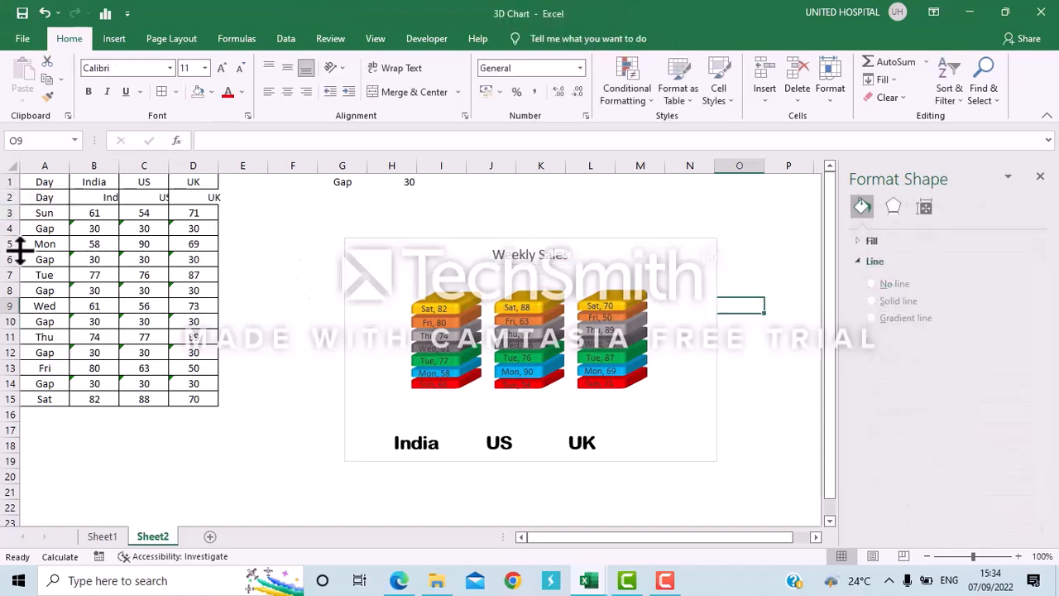
Hide the padded label row 2 and all the Gap rows (4, 6, 8, 10, 12 and 14).
{"action": "left_click", "coordinate": [5, 198]}
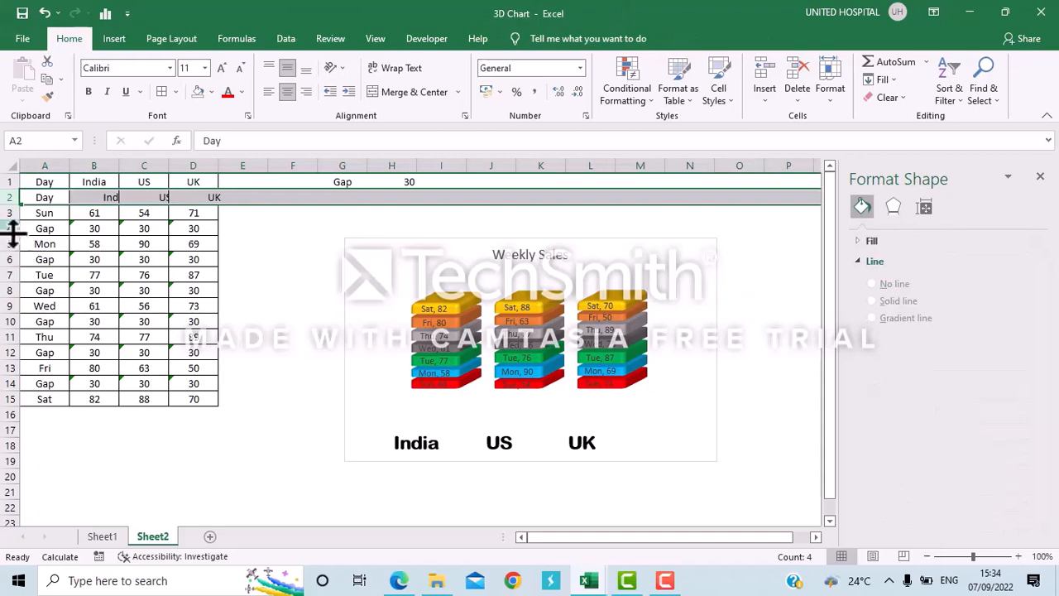
{"action": "left_click", "coordinate": [10, 235], "text": "ctrl"}
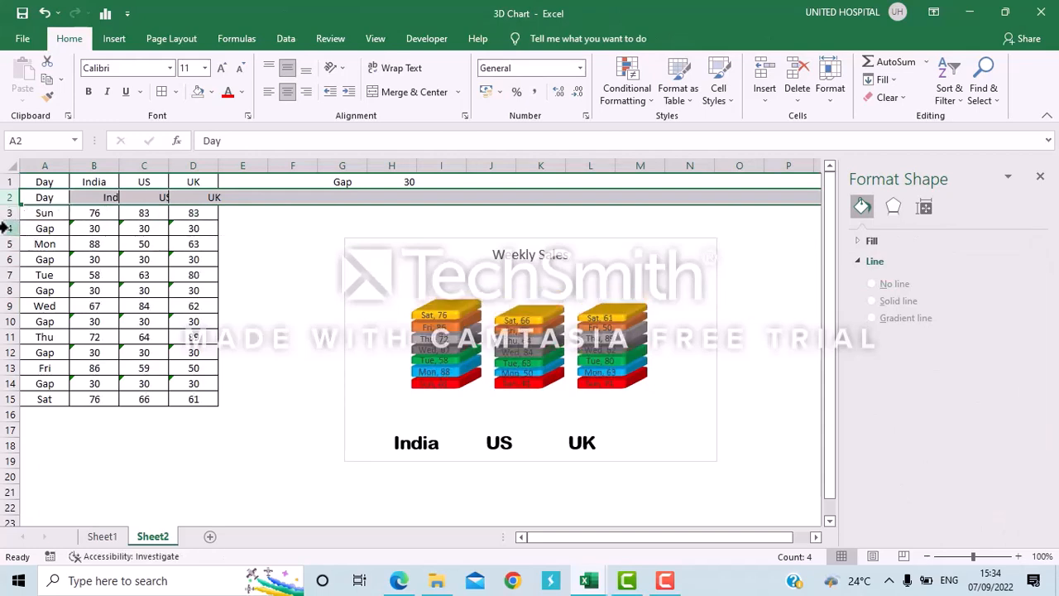
{"action": "left_click", "coordinate": [9, 228], "text": "ctrl"}
{"action": "left_click", "coordinate": [7, 259], "text": "ctrl"}
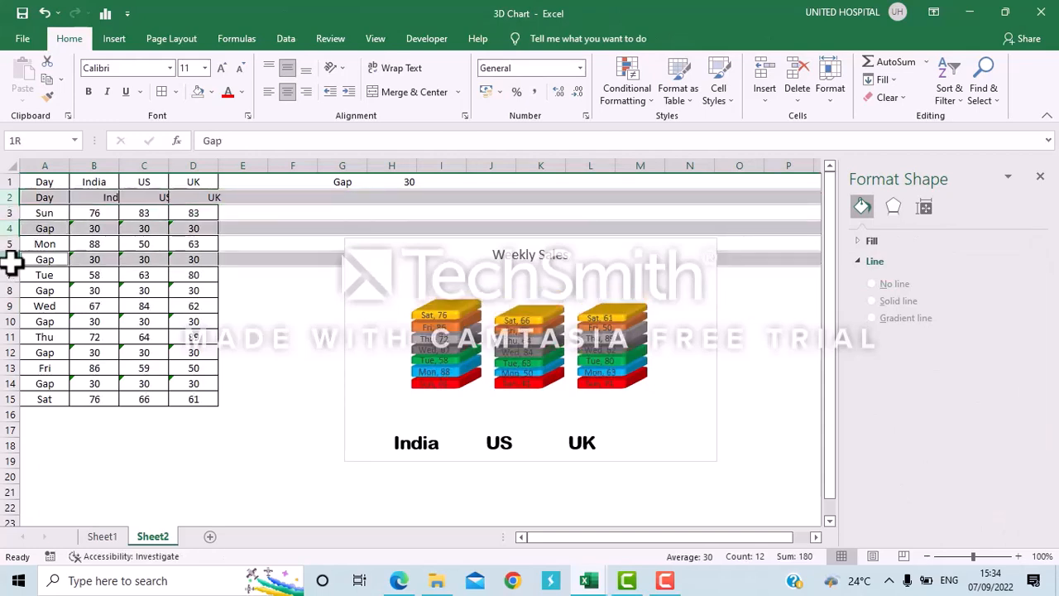
{"action": "left_click", "coordinate": [7, 290], "text": "ctrl"}
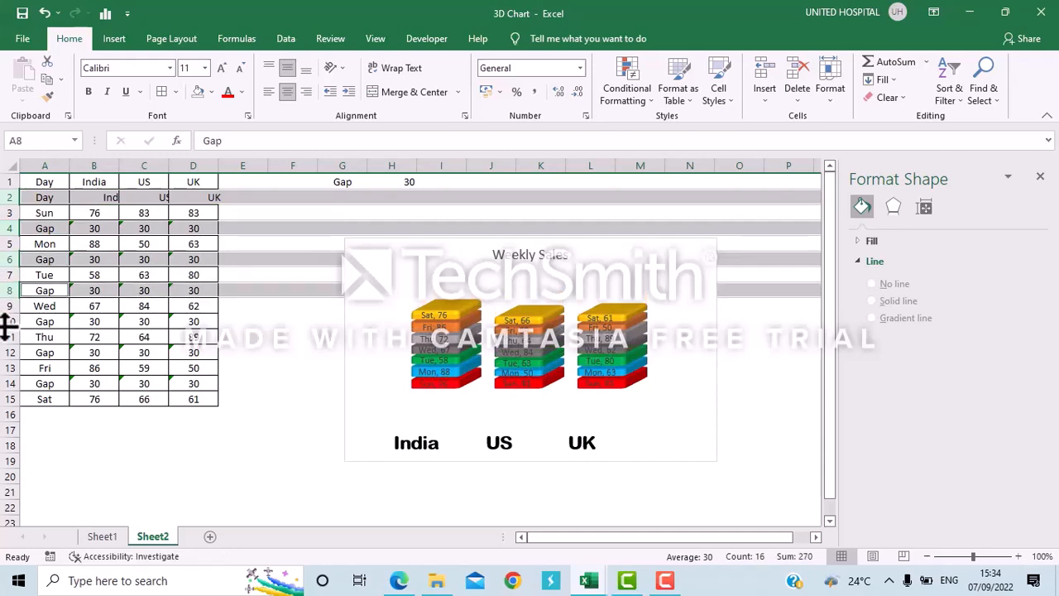
{"action": "left_click", "coordinate": [6, 321], "text": "ctrl"}
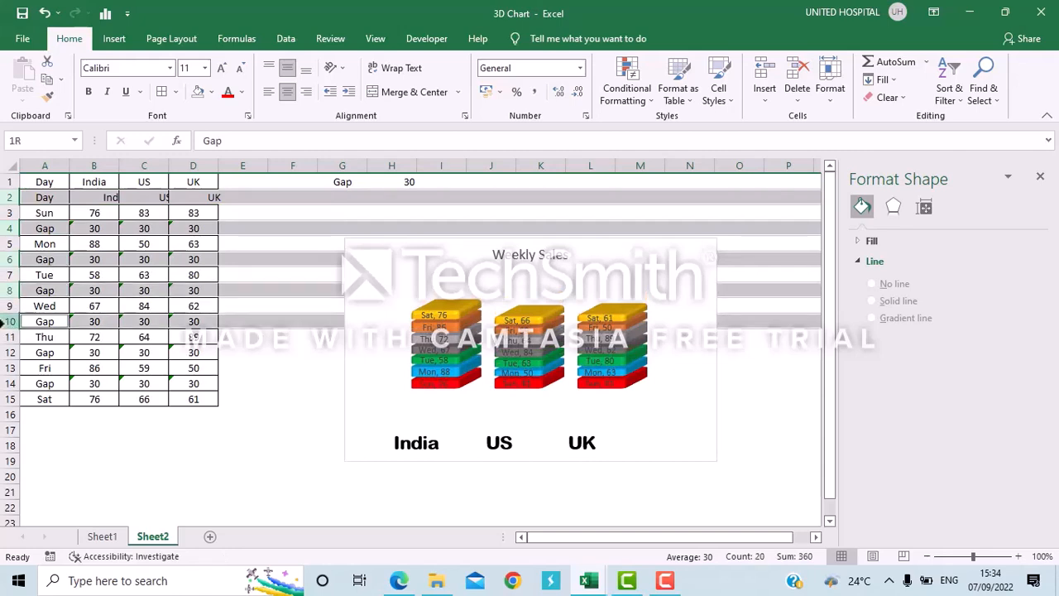
{"action": "left_click", "coordinate": [5, 353], "text": "ctrl"}
{"action": "left_click", "coordinate": [5, 384], "text": "ctrl"}
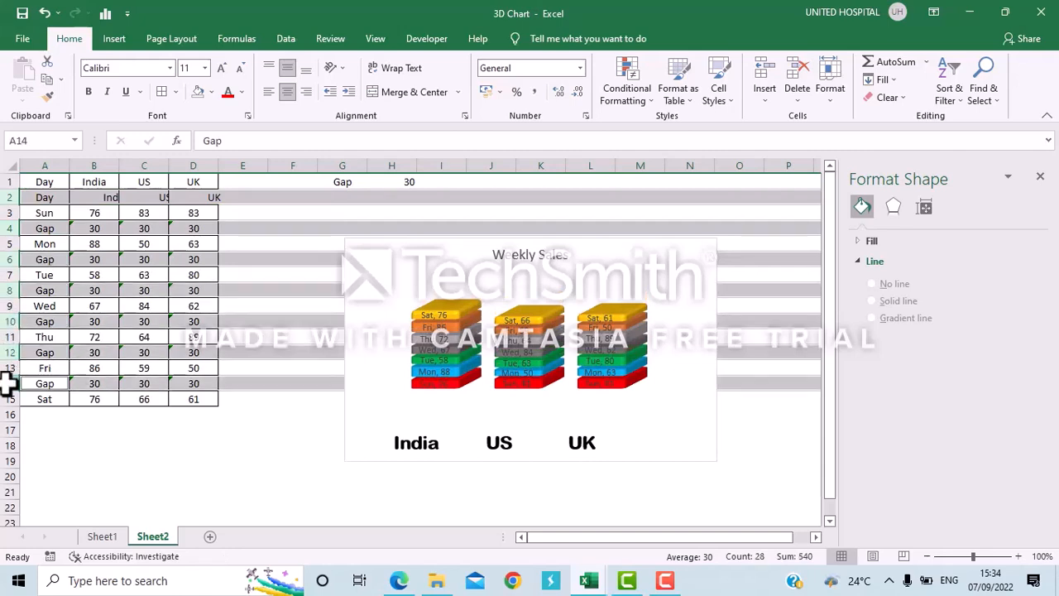
{"action": "key", "text": "ctrl+9"}
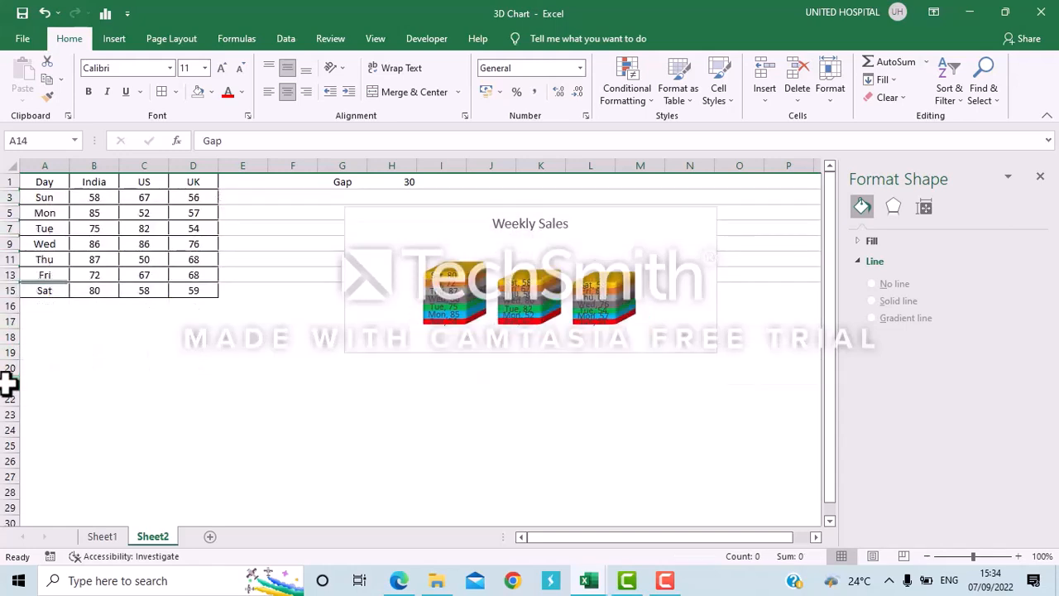
{"action": "left_click", "coordinate": [203, 357]}
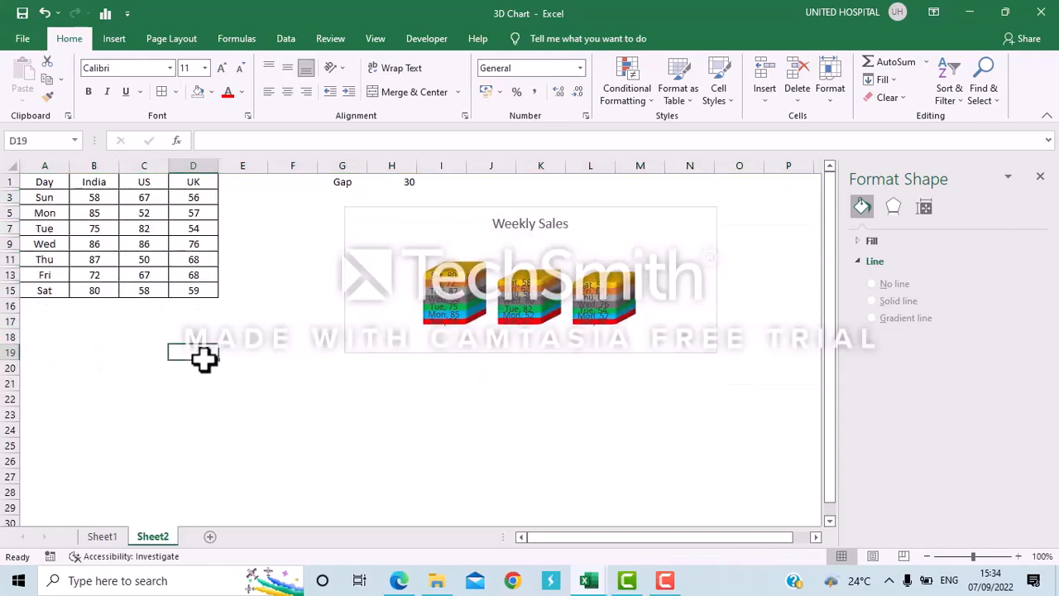
{"action": "left_click", "coordinate": [294, 411]}
{"action": "left_click", "coordinate": [688, 288]}
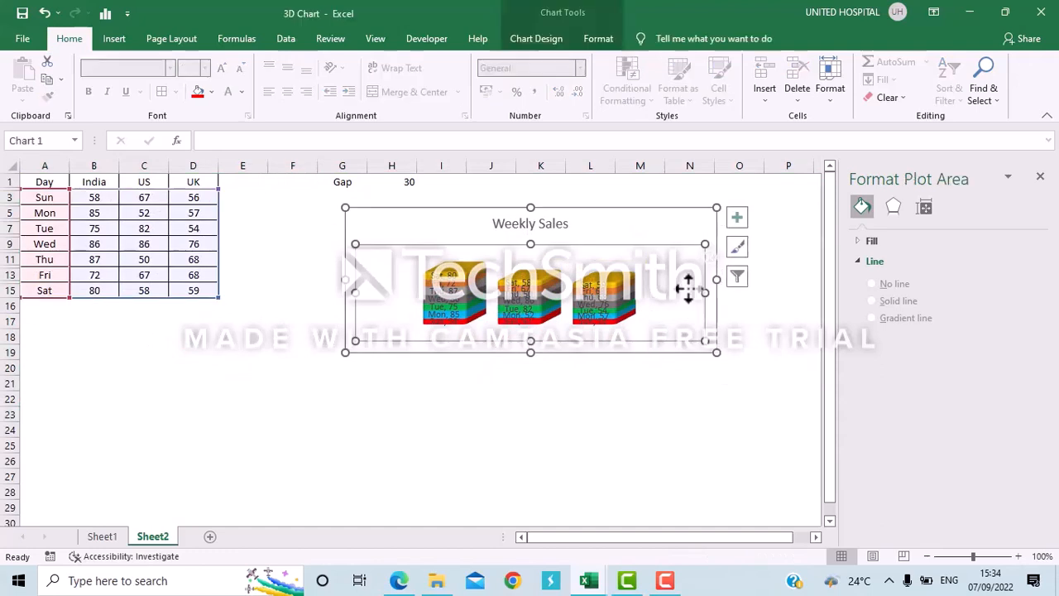
{"action": "left_click", "coordinate": [598, 428]}
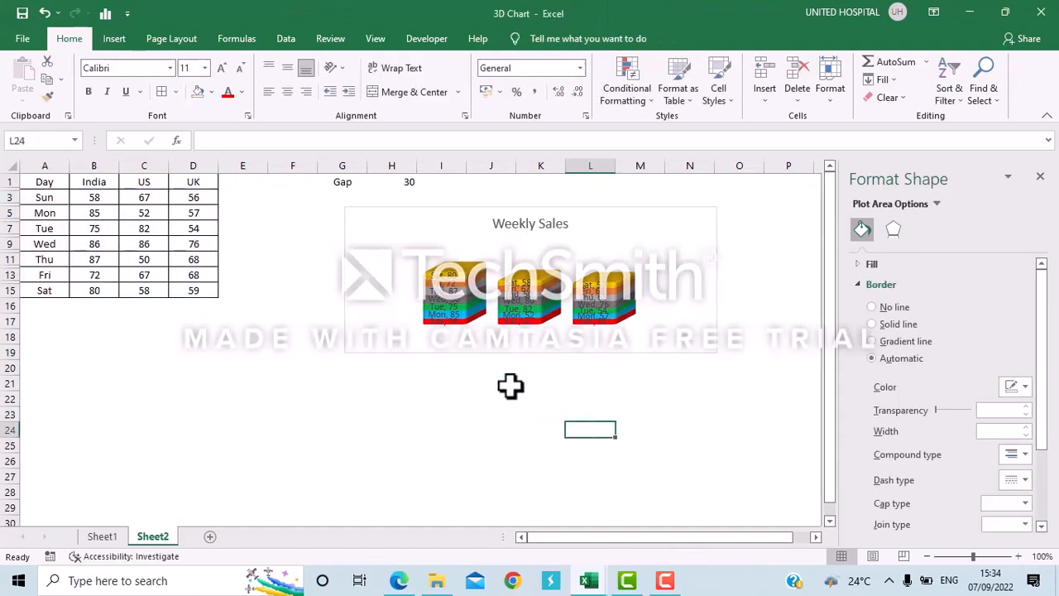
Set the chart's data source to show data in hidden rows and columns.
{"action": "left_click", "coordinate": [468, 288]}
{"action": "right_click", "coordinate": [468, 288]}
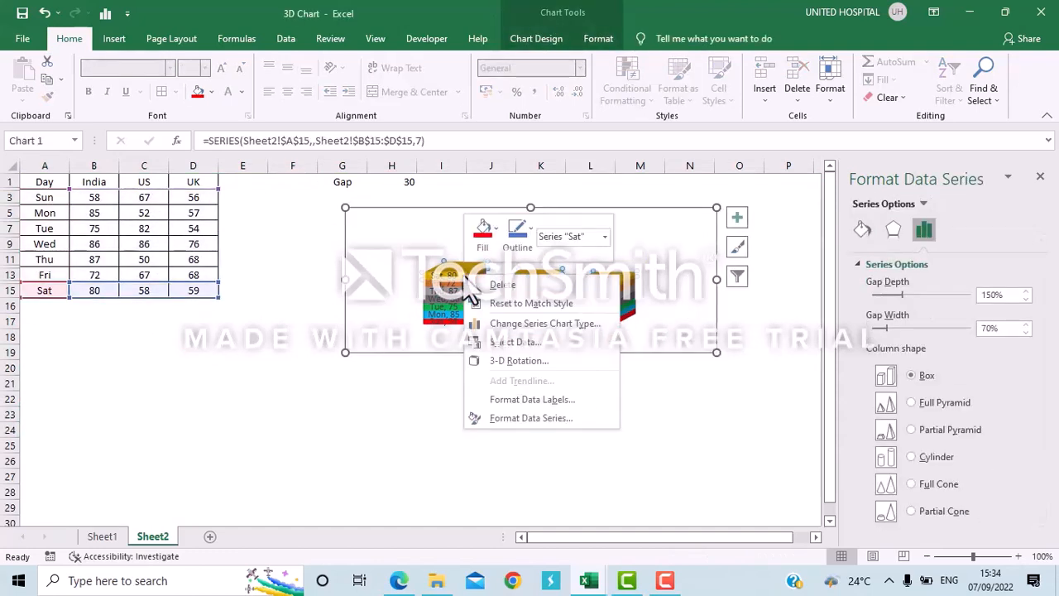
{"action": "left_click", "coordinate": [506, 341]}
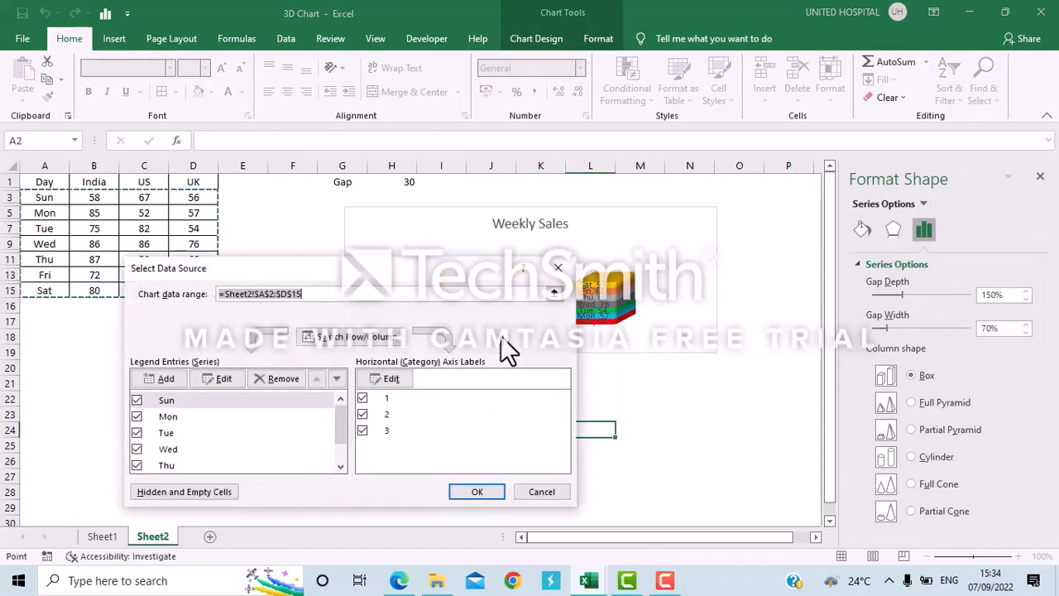
{"action": "left_click", "coordinate": [190, 495]}
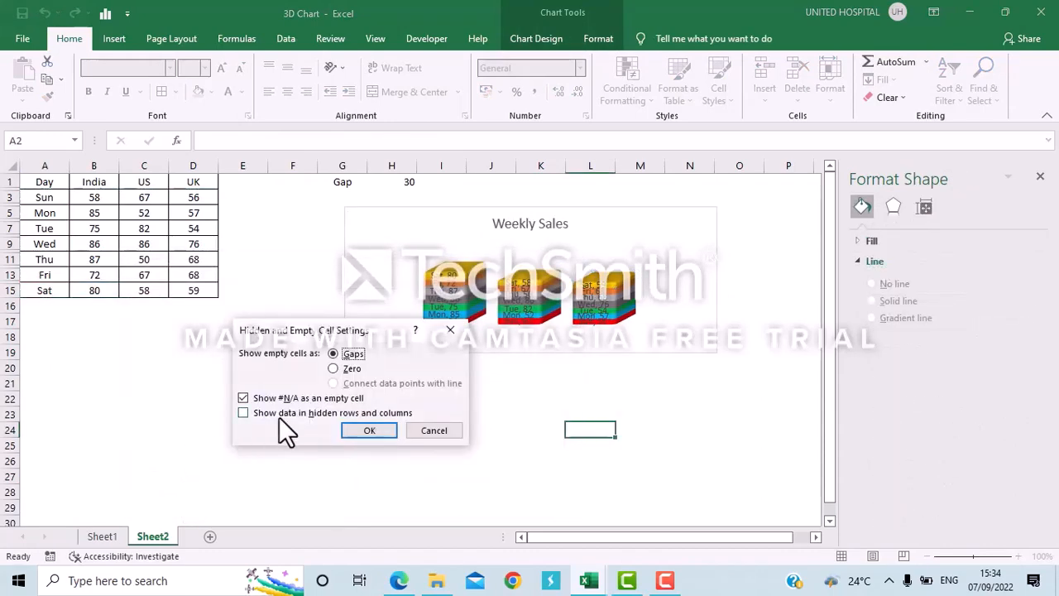
{"action": "left_click", "coordinate": [279, 415]}
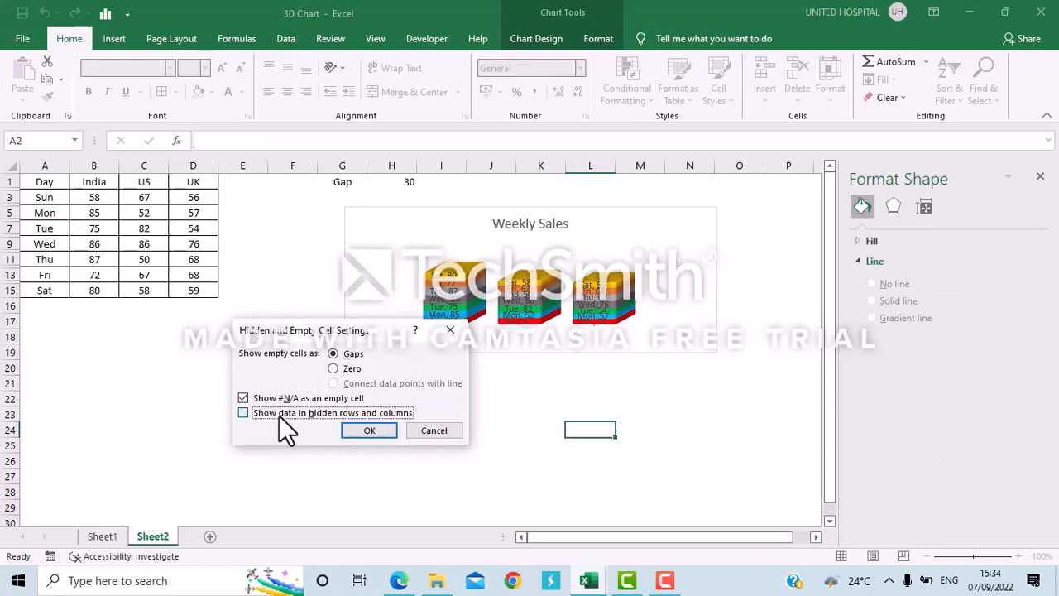
{"action": "left_click", "coordinate": [374, 433]}
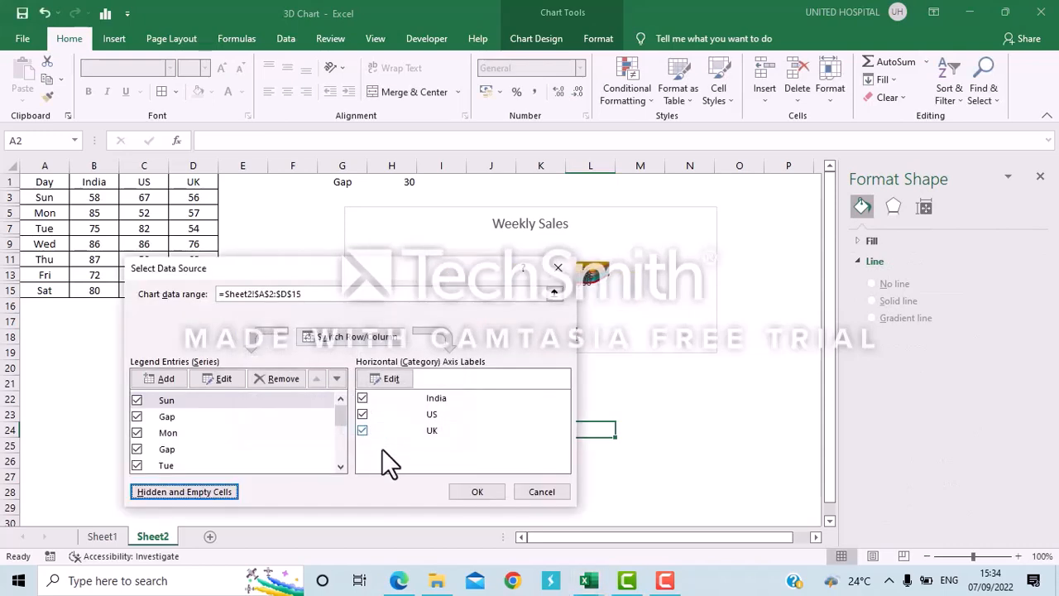
{"action": "left_click", "coordinate": [491, 494]}
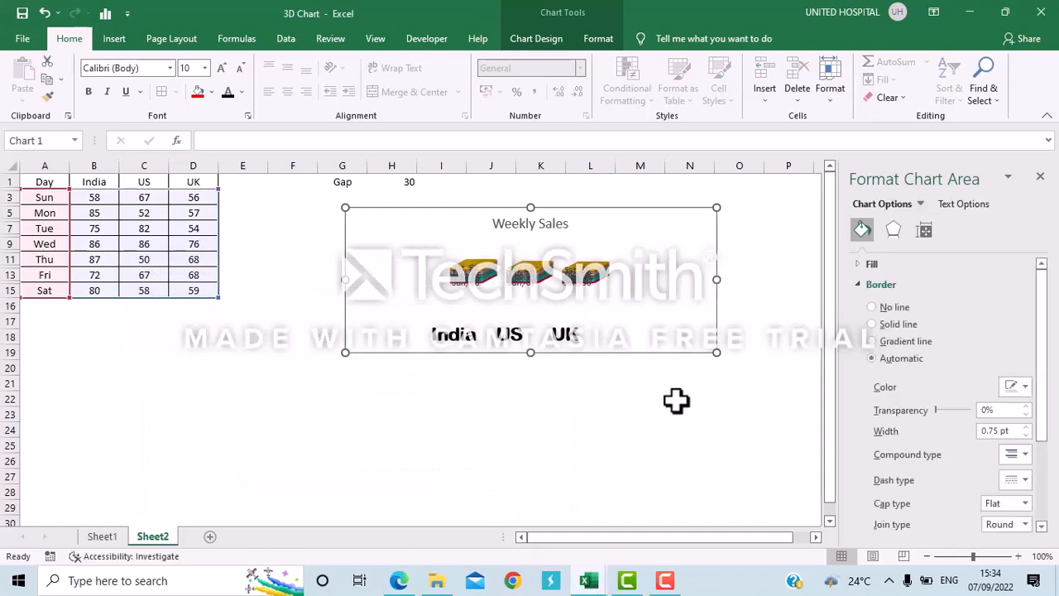
Resize the chart to be taller and narrower, with its lower corner at about column M, row 25.
{"action": "left_click", "coordinate": [672, 307]}
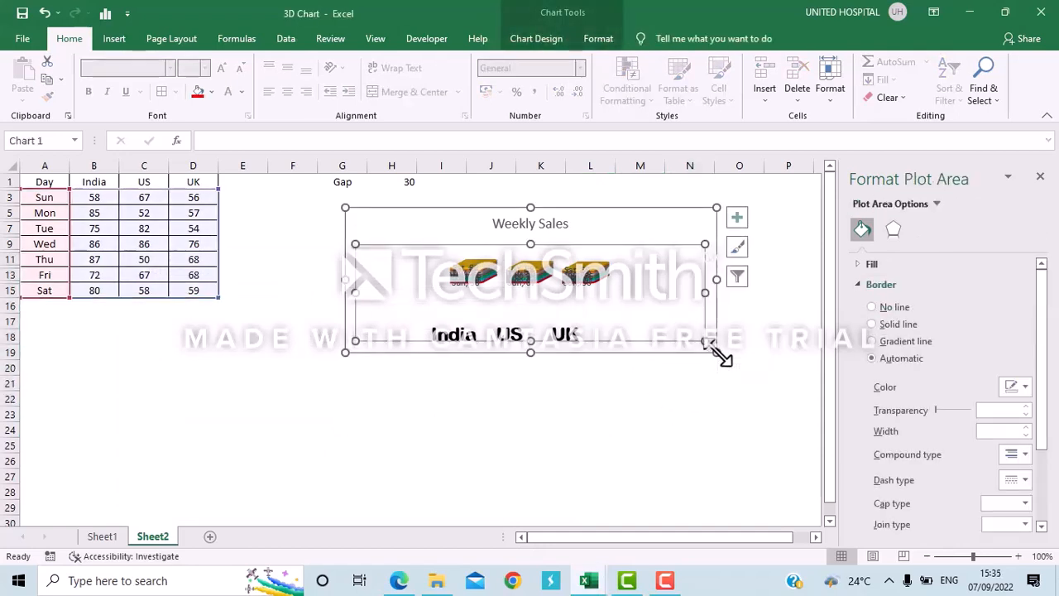
{"action": "left_click_drag", "start_coordinate": [714, 349], "coordinate": [571, 444]}
{"action": "left_click", "coordinate": [637, 429]}
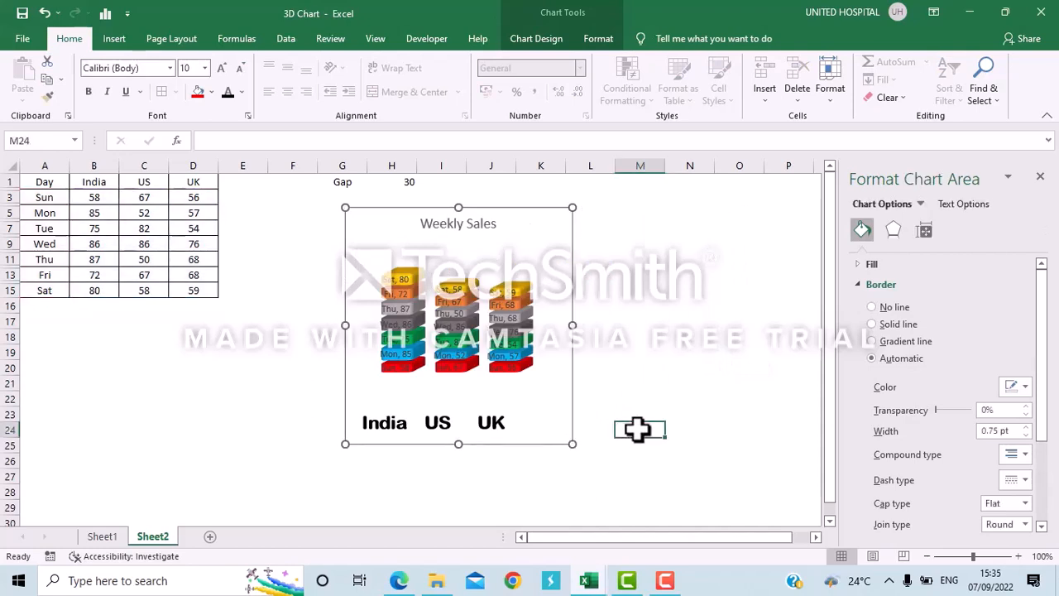
{"action": "left_click", "coordinate": [560, 405]}
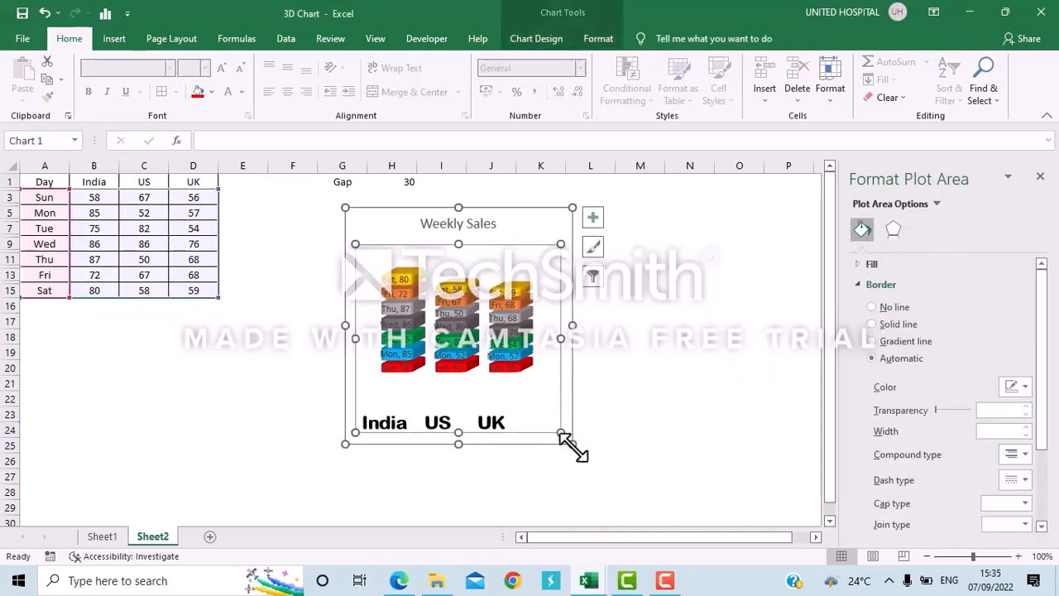
{"action": "left_click_drag", "start_coordinate": [571, 444], "coordinate": [657, 445]}
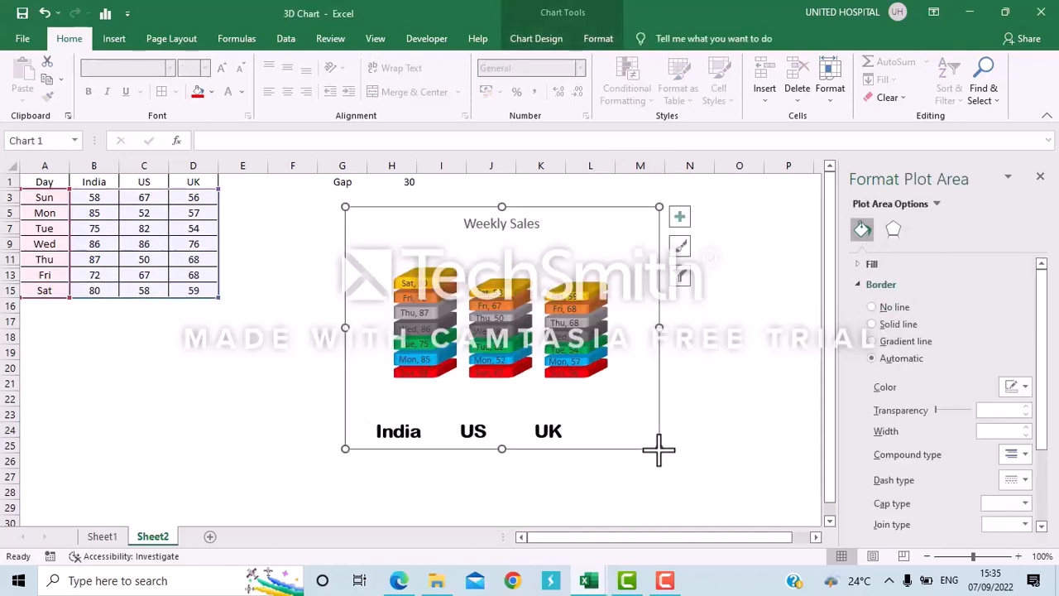
{"action": "left_click", "coordinate": [699, 372]}
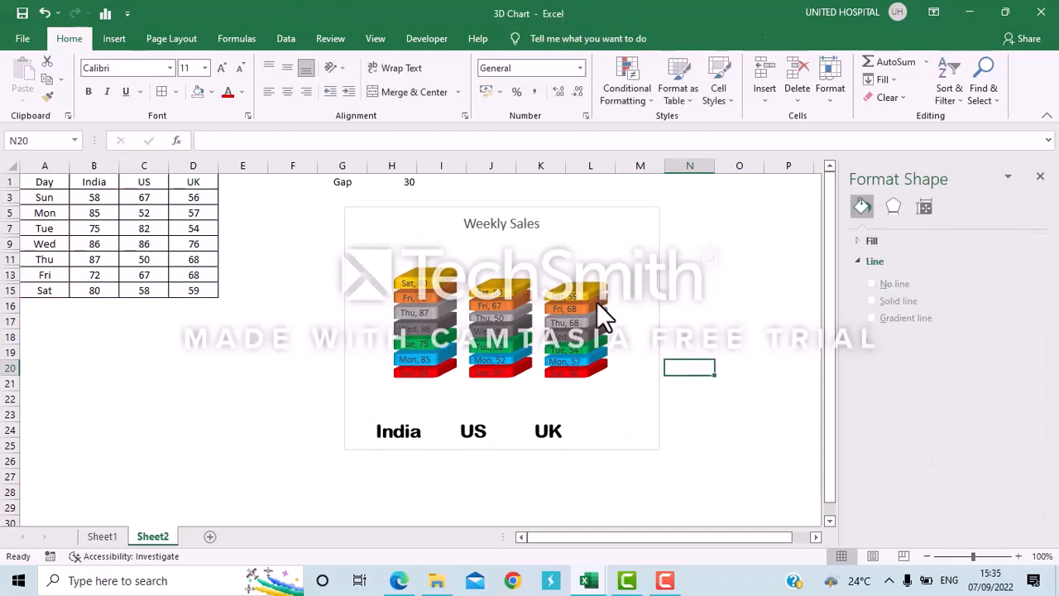
{"action": "left_click", "coordinate": [723, 319]}
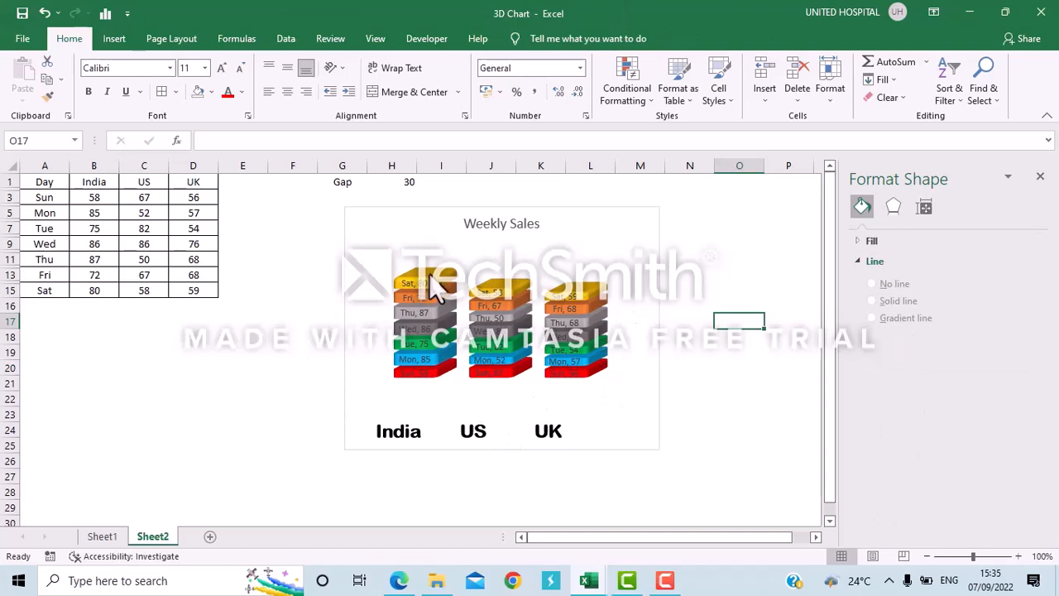
Set the Gap value in H1 to 50.
{"action": "left_click", "coordinate": [407, 182]}
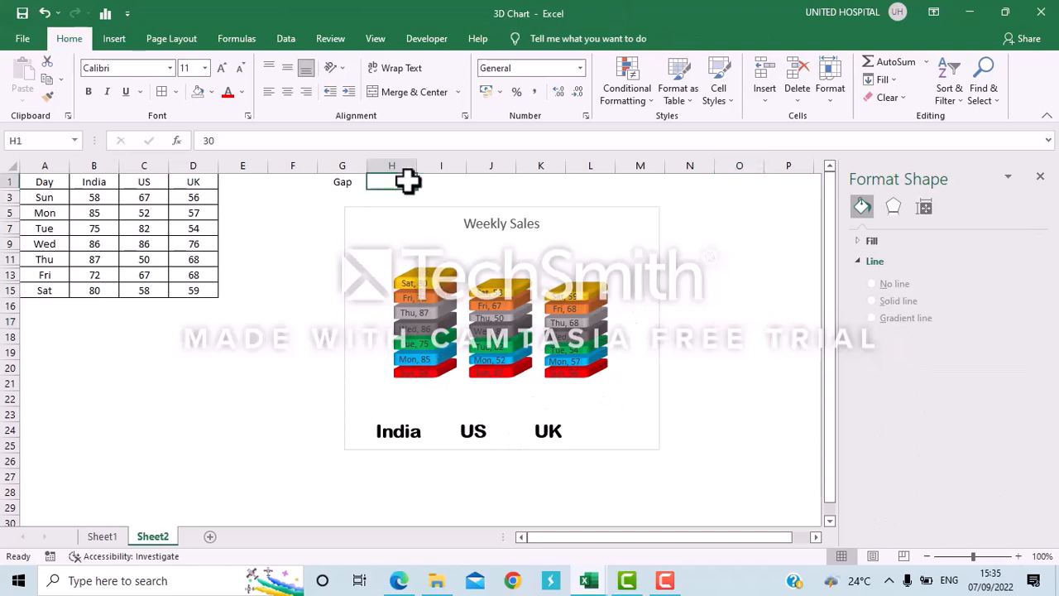
{"action": "type", "text": "5"}
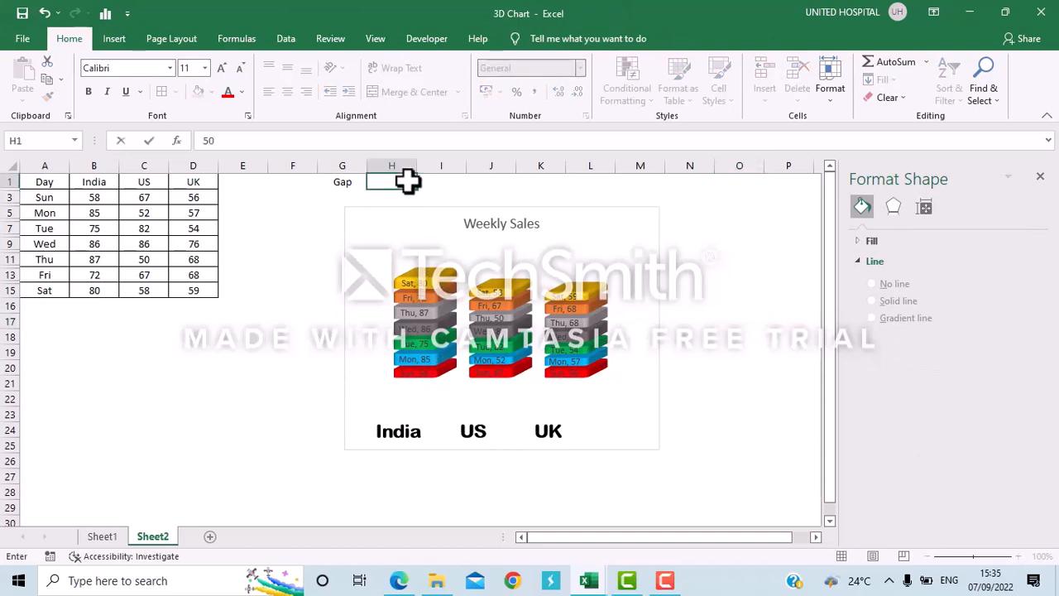
{"action": "type", "text": "0"}
{"action": "key", "text": "Return"}
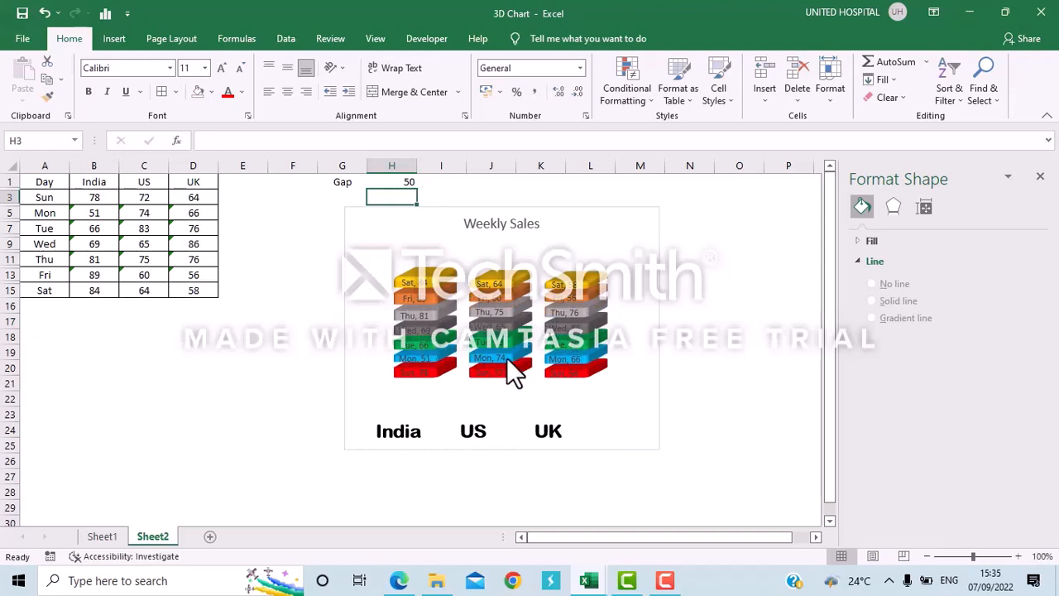
Set the Gap value in H1 to 60.
{"action": "left_click", "coordinate": [400, 179]}
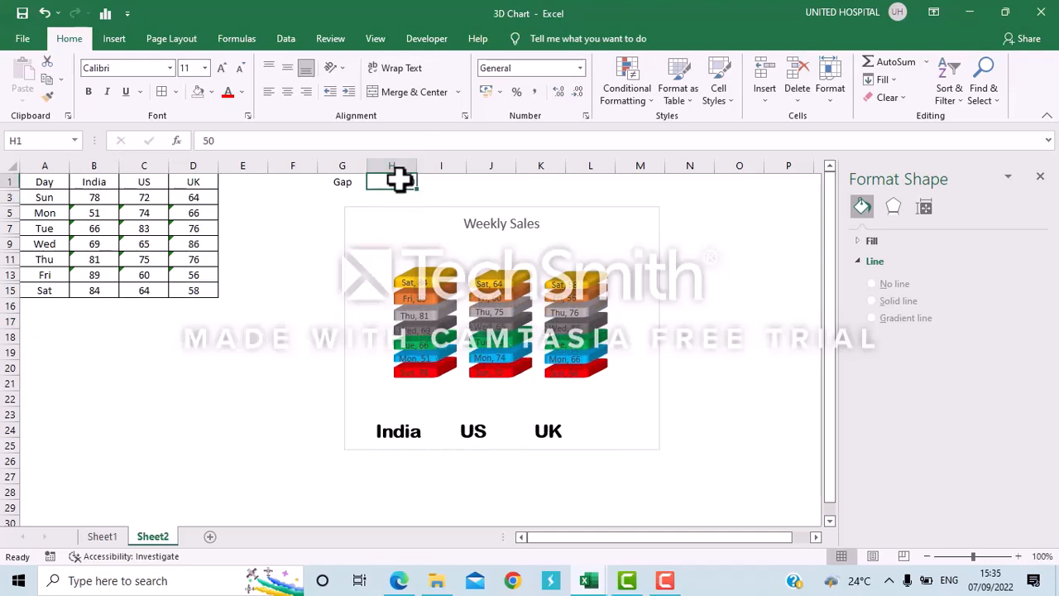
{"action": "type", "text": "60"}
{"action": "key", "text": "Return"}
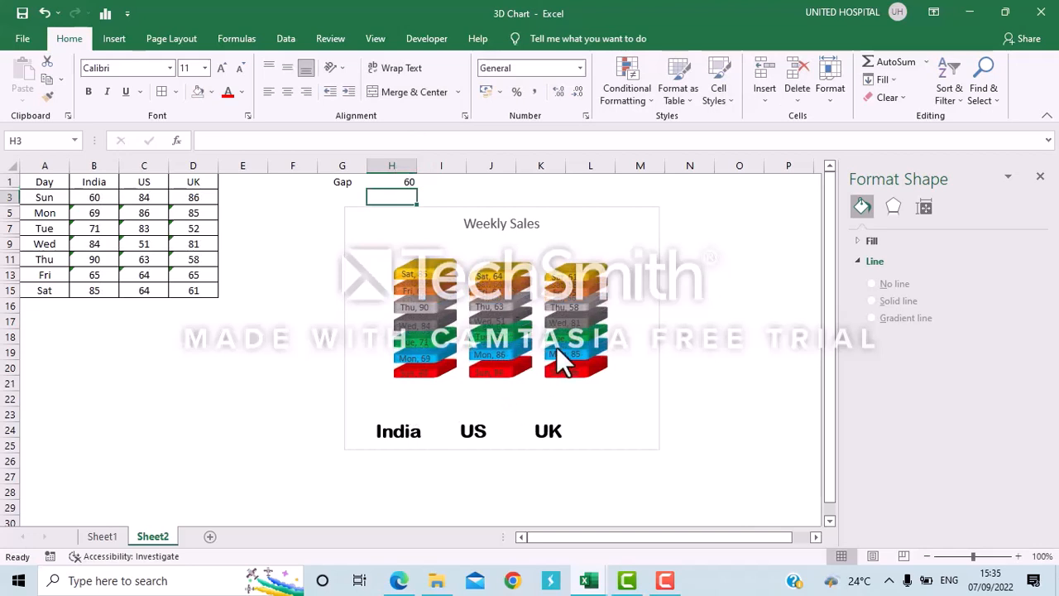
{"action": "left_click", "coordinate": [592, 308]}
{"action": "left_click", "coordinate": [698, 335]}
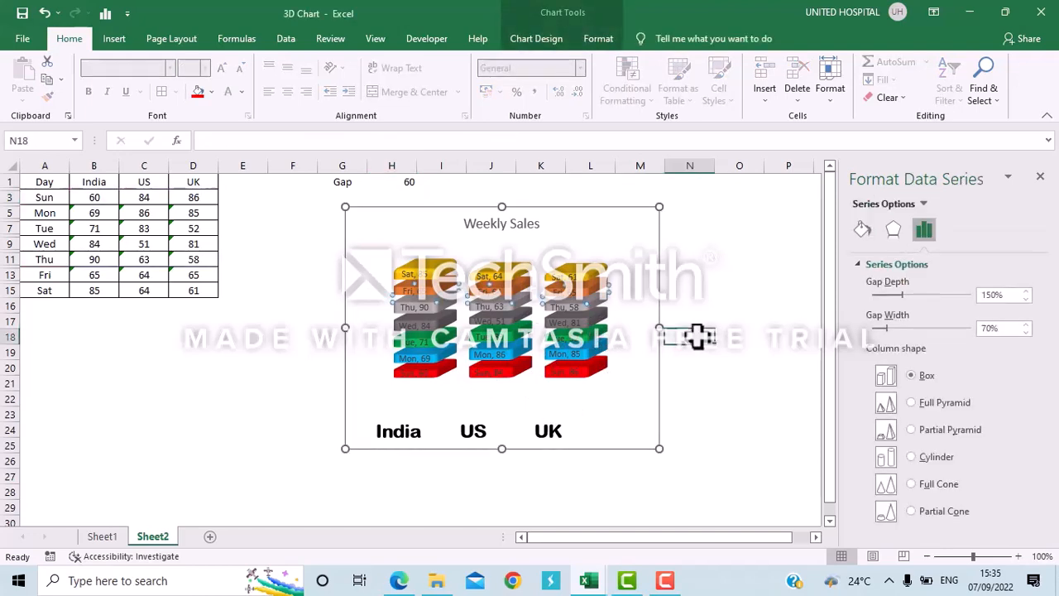
{"action": "left_click", "coordinate": [510, 225]}
{"action": "left_click", "coordinate": [331, 234]}
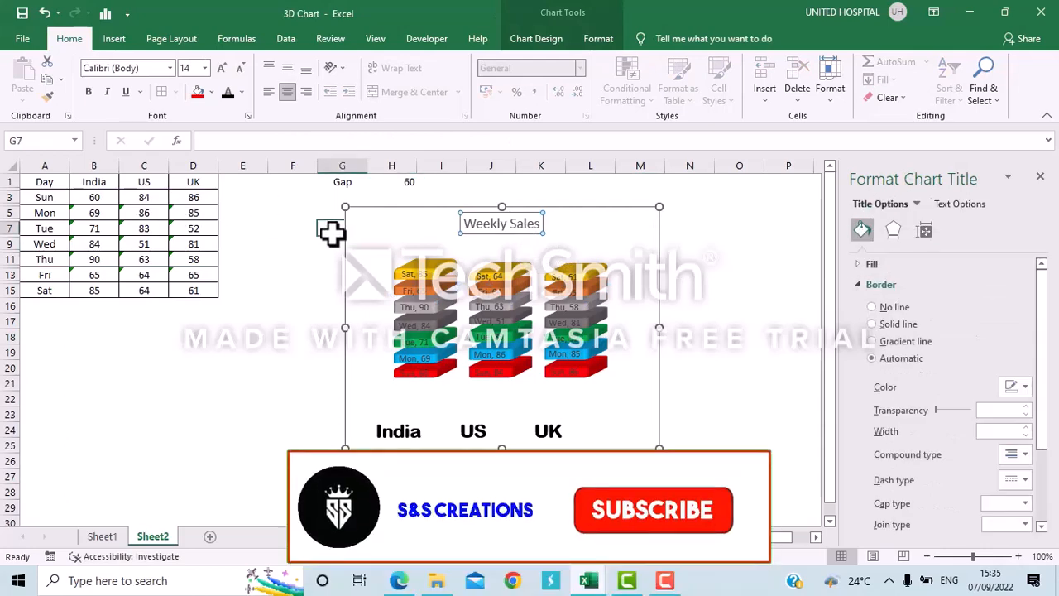
{"action": "left_click", "coordinate": [497, 230]}
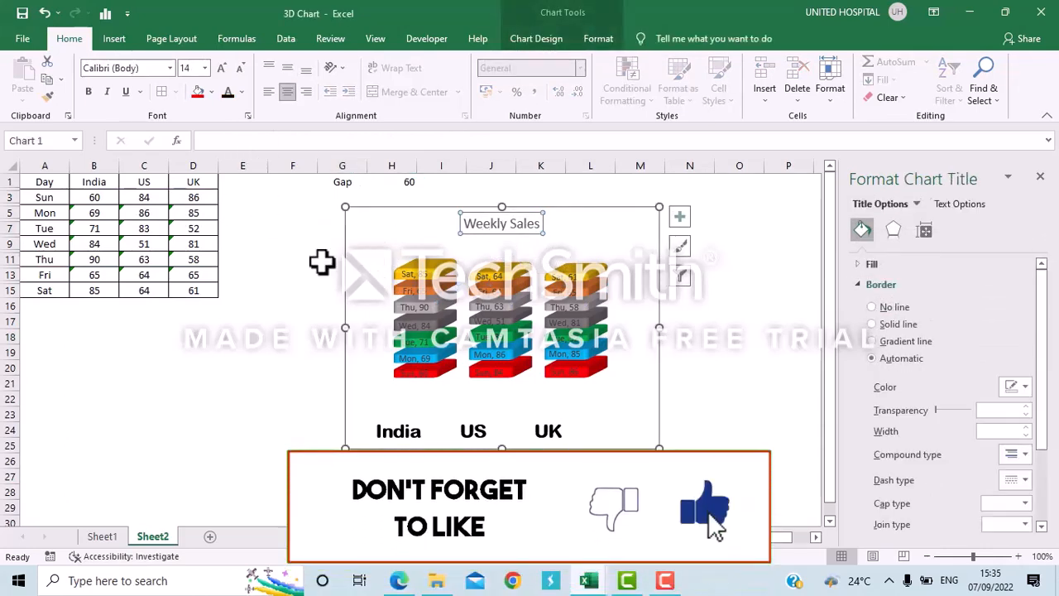